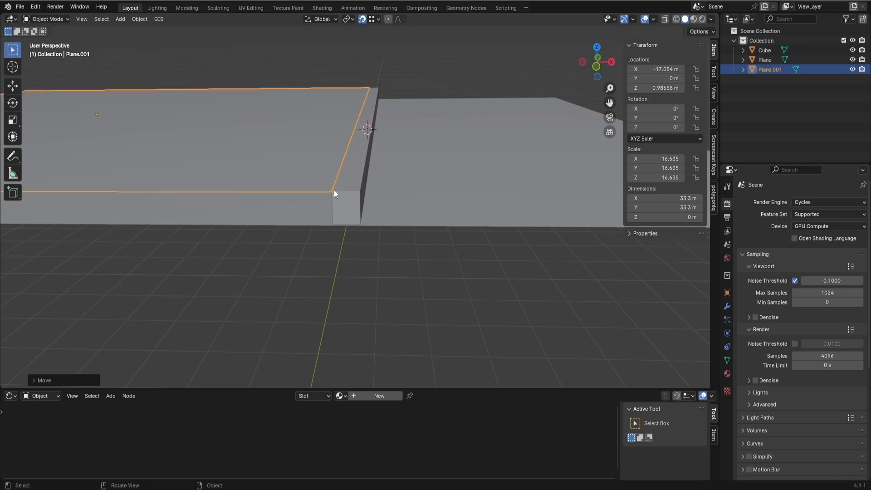
Step: Add a camera to the scene and align it to the current view overlooking the wall
middle_drag(334, 190, 360, 179)
key(n)
click(489, 151)
middle_drag(489, 152, 485, 200)
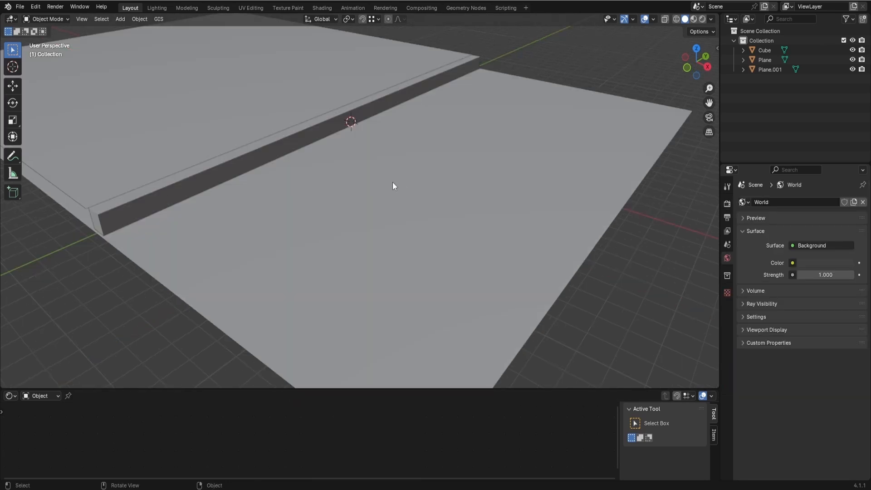
middle_drag(393, 182, 388, 197)
key(shift+a)
click(385, 203)
key(ctrl+alt+KP_0)
key(n)
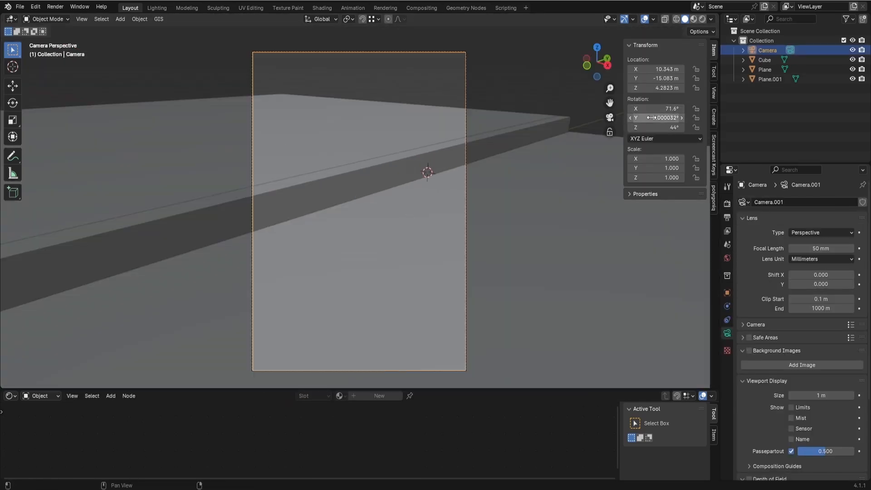
Step: Set the camera's Y rotation to 0° and its X rotation to 90°
drag(656, 117, 658, 108)
text(0)
key(Return)
text(90)
key(Return)
Step: Lower the camera to a height of about 2.35 m and reposition it along the X and Y axes
key(g)
key(z)
click(345, 272)
shift+middle_drag(345, 272, 357, 217)
key(g)
key(x)
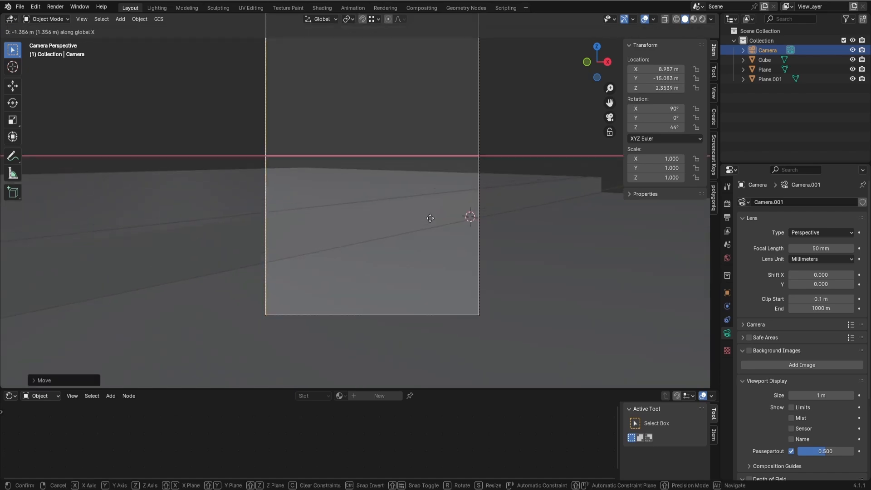
click(282, 227)
key(g)
key(y)
click(487, 261)
Step: Split the 3D viewport into two side-by-side views and set the camera's passepartout to 1.000
drag(709, 27, 399, 136)
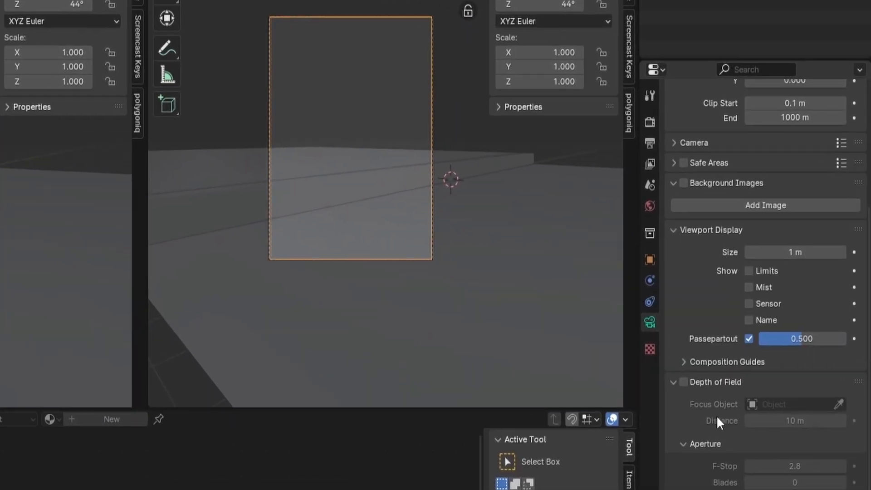
drag(817, 451, 854, 451)
Step: Enable the camera's background images and load Final3.png, displayed in front at 0.160 opacity
click(652, 154)
key(KP_0)
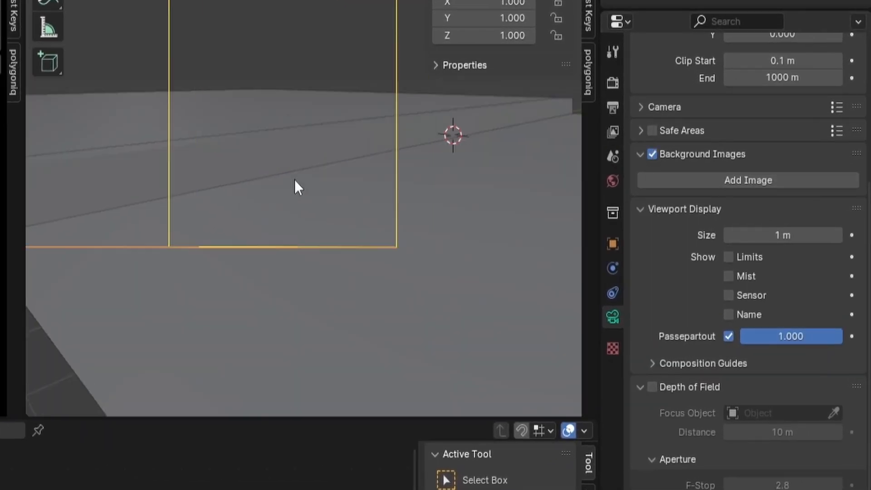
click(744, 180)
click(772, 255)
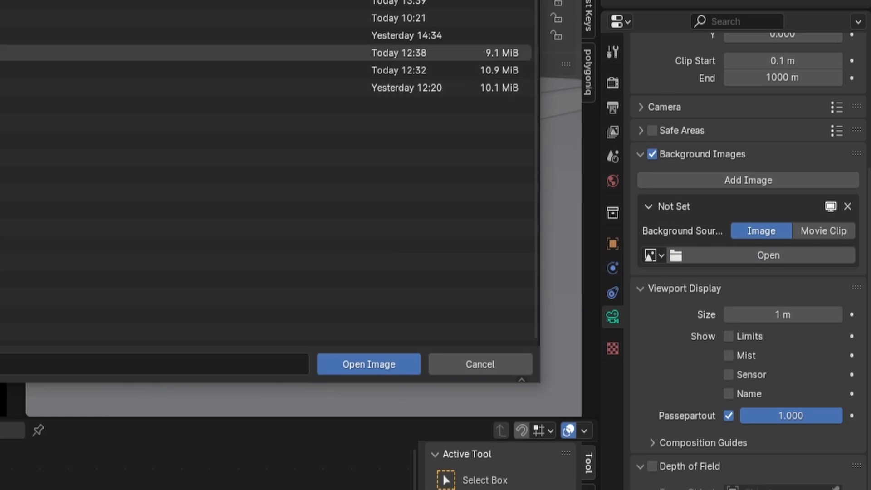
double_click(9, 53)
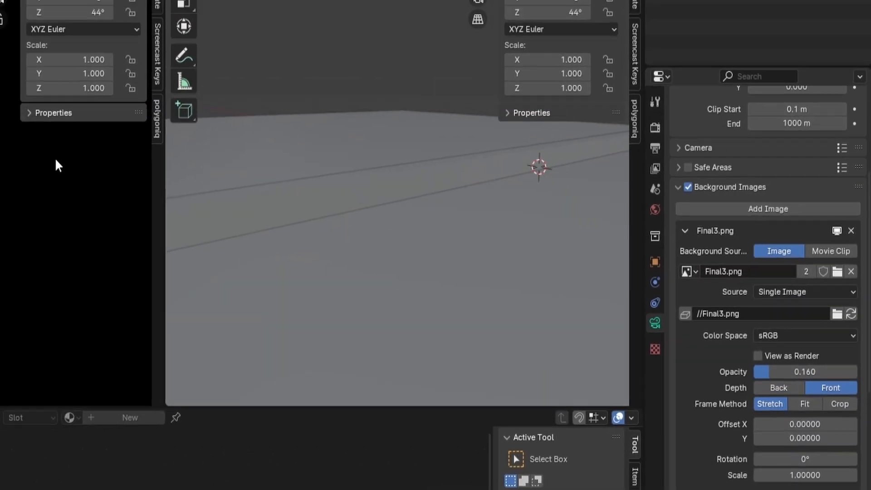
Step: Set the camera's focal length to 30 mm
scroll(382, 147, down, 3)
scroll(383, 147, up, 3)
scroll(205, 253, up, 4)
shift+middle_drag(222, 305, 306, 195)
scroll(294, 244, up, 1)
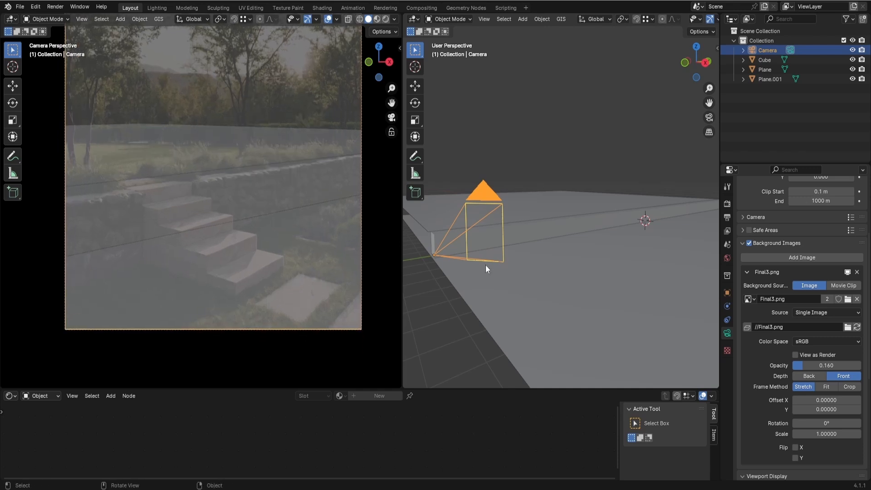
scroll(803, 285, up, 4)
drag(814, 249, 799, 249)
Step: Move and rotate the camera from the top view so the wall's angle matches the background image
key(KP_7)
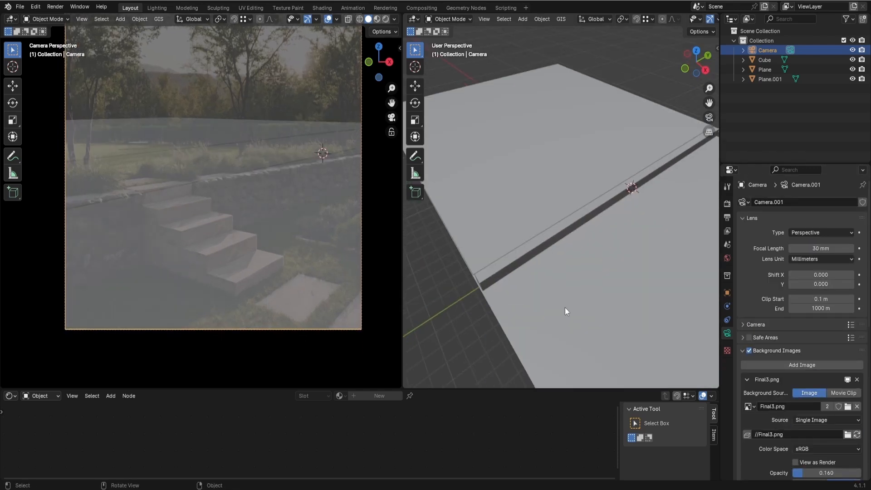
key(g)
click(557, 256)
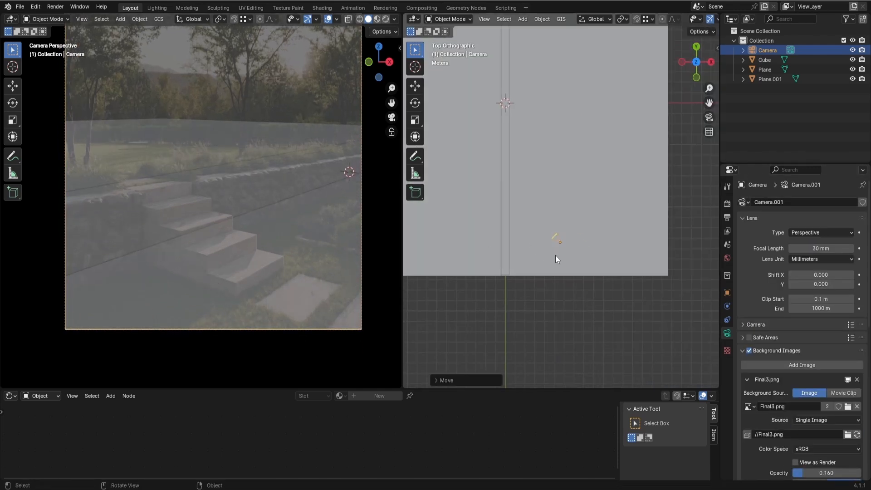
key(r)
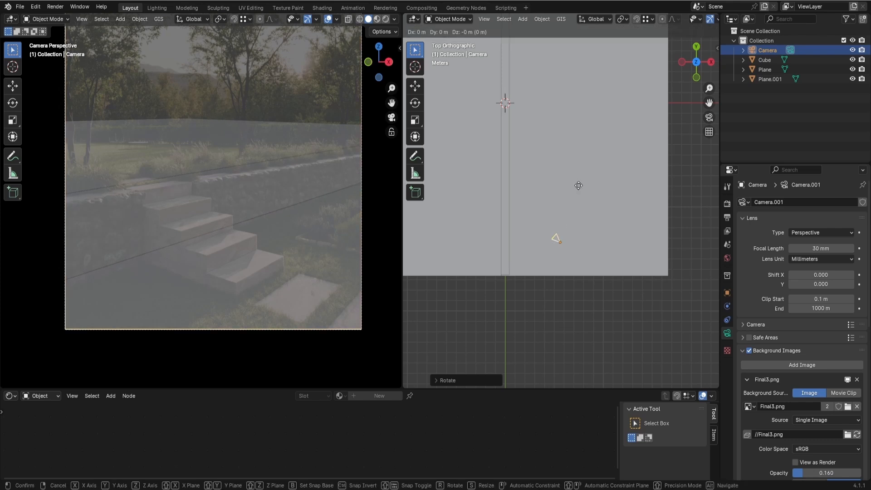
click(603, 186)
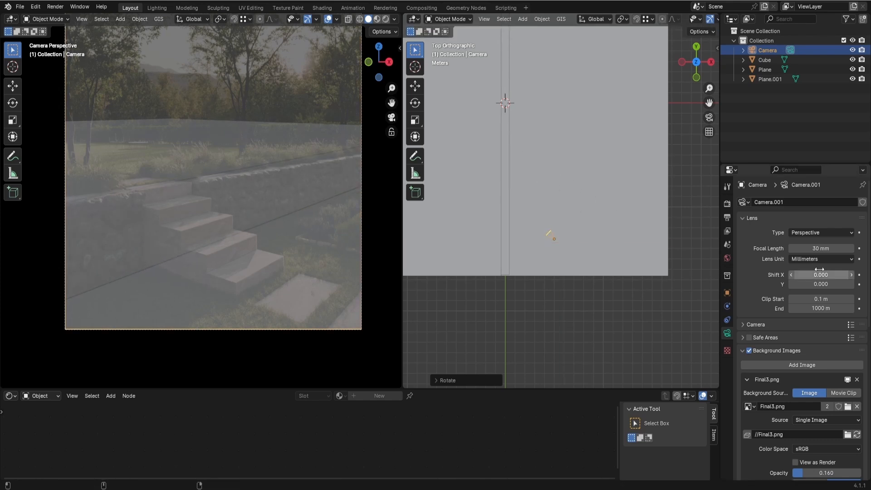
Step: Set the camera's vertical shift to 0.043 and adjust its height along Z to match the background image
drag(816, 286, 835, 286)
middle_drag(590, 295, 575, 232)
key(g)
key(z)
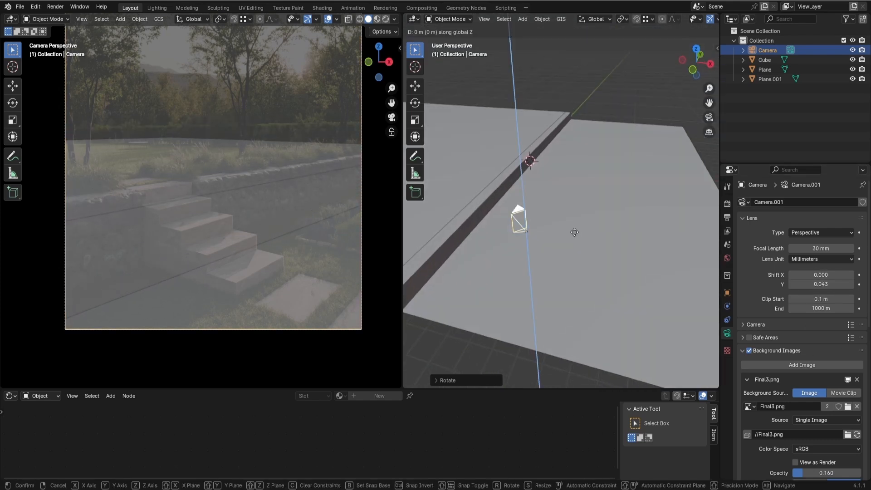
click(570, 301)
Step: Fine-tune the match by rotating the camera about Z and setting its vertical shift to 0.052
key(r)
key(z)
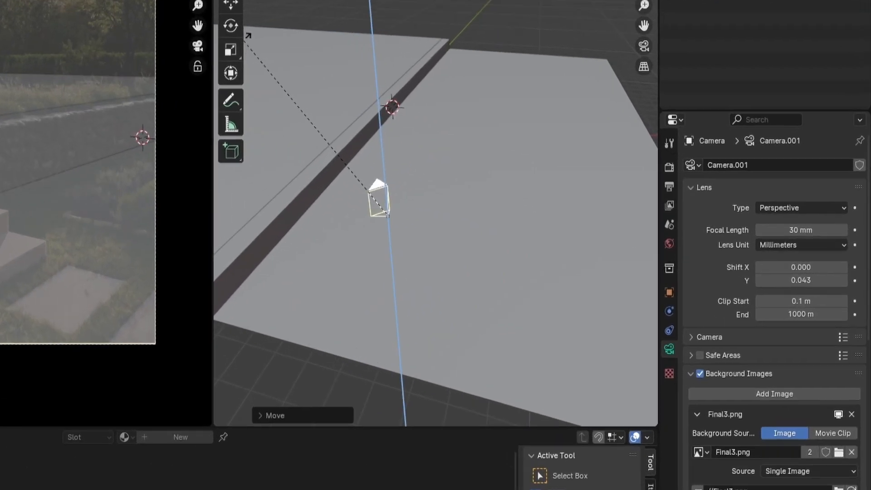
click(477, 124)
drag(817, 284, 824, 284)
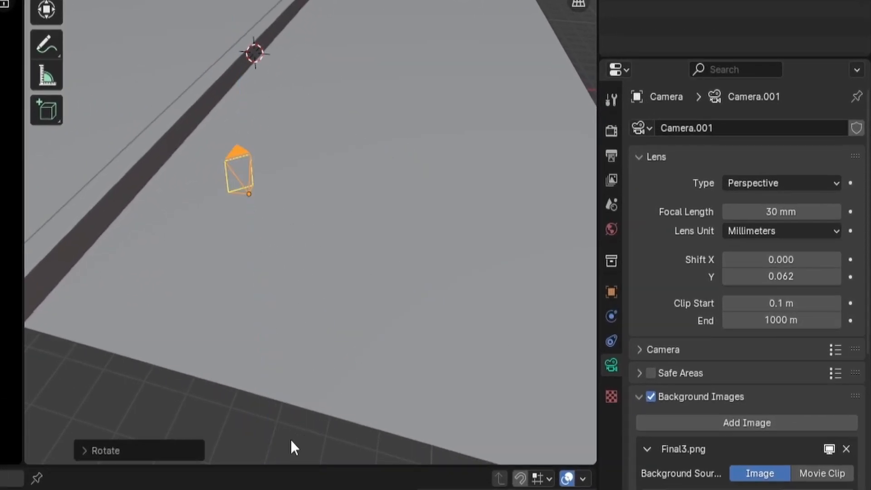
key(r)
key(z)
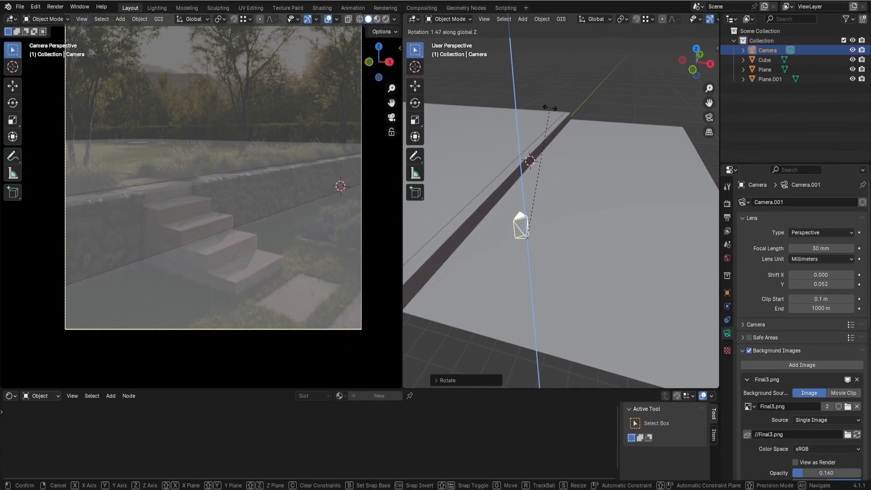
click(550, 108)
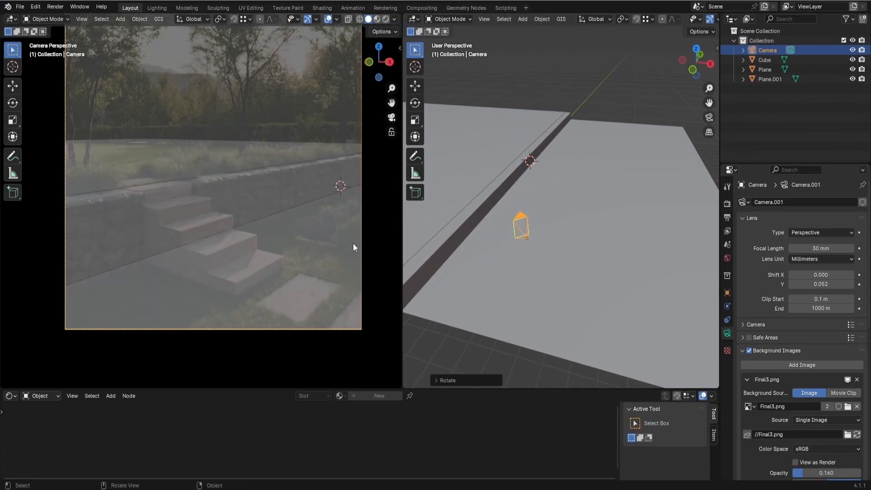
Step: Compare the wall geometry with the background image in the camera view using wireframe and solid shading
middle_drag(499, 251, 569, 249)
shift+middle_drag(244, 154, 230, 206)
scroll(229, 206, down, 3)
scroll(249, 233, up, 1)
key(shift+z)
scroll(199, 260, up, 1)
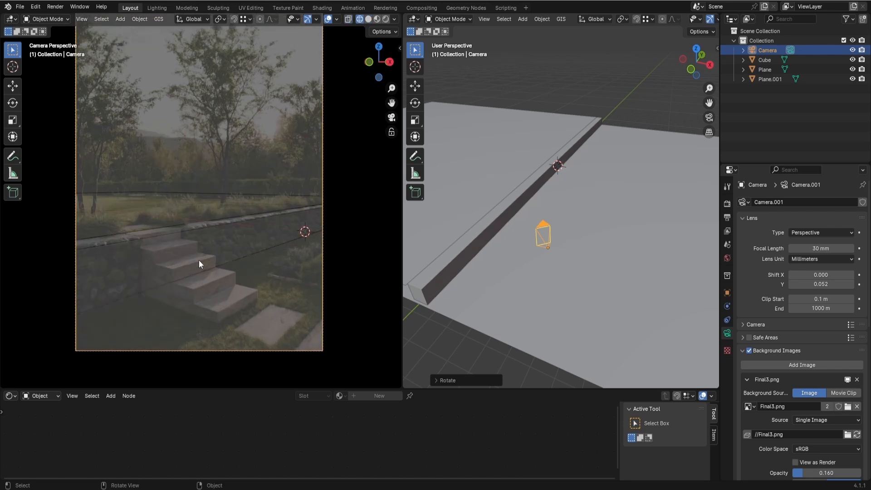
key(shift+z)
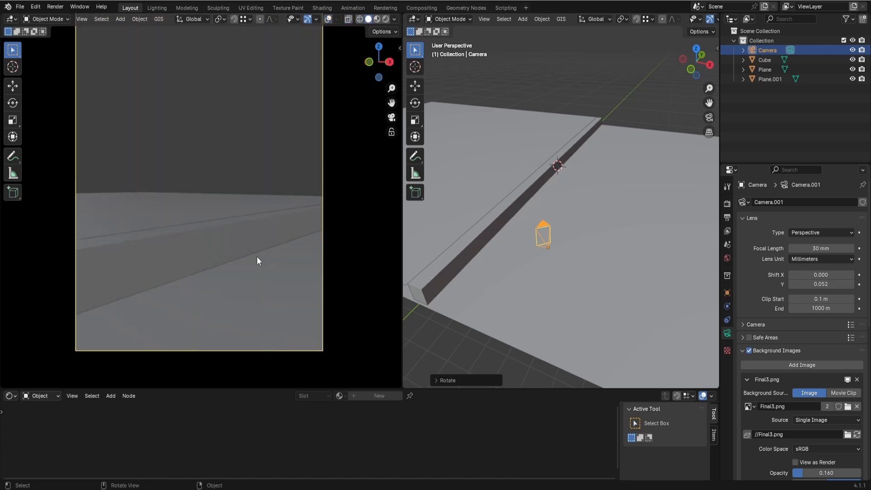
scroll(236, 249, down, 2)
scroll(263, 243, up, 1)
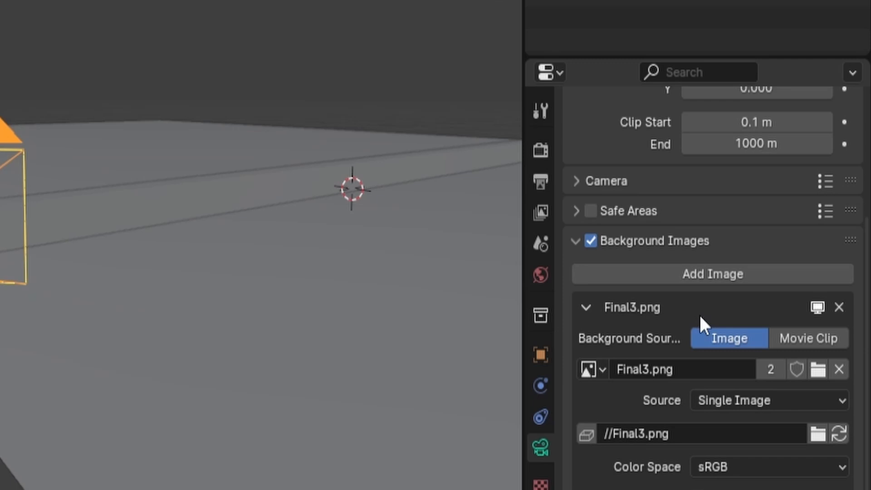
Step: Set the focal length of the camera lens to 30 mm and view the scene from the top
scroll(699, 314, up, 5)
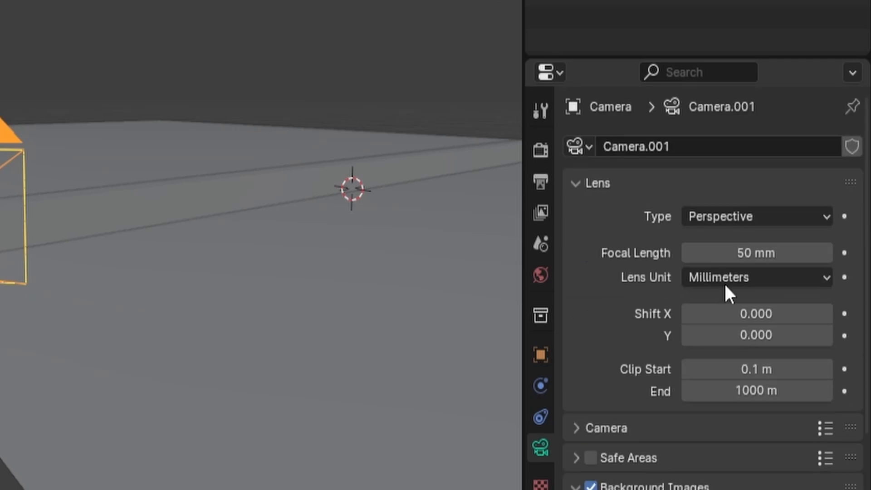
click(742, 253)
text(30)
key(Return)
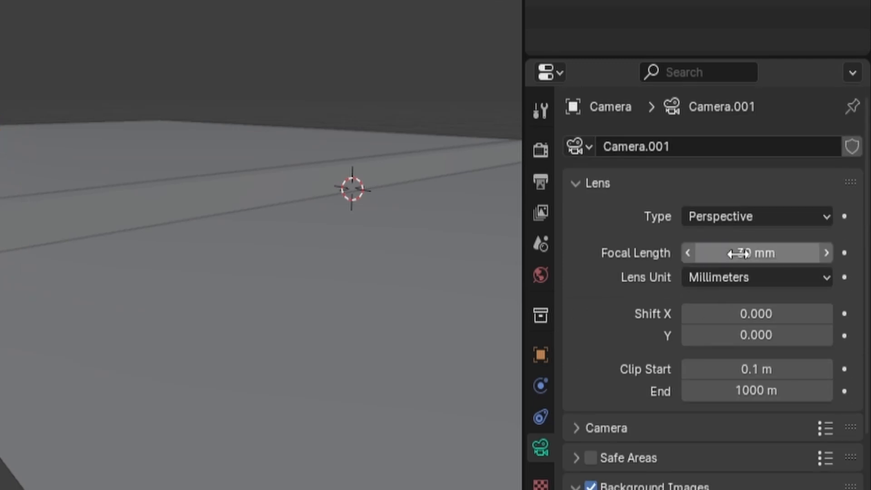
middle_drag(59, 177, 138, 386)
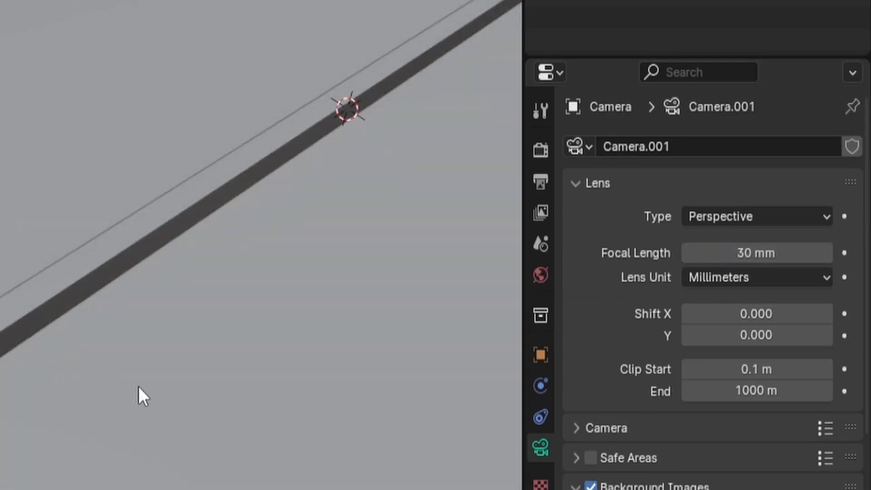
scroll(154, 377, down, 2)
key(KP_7)
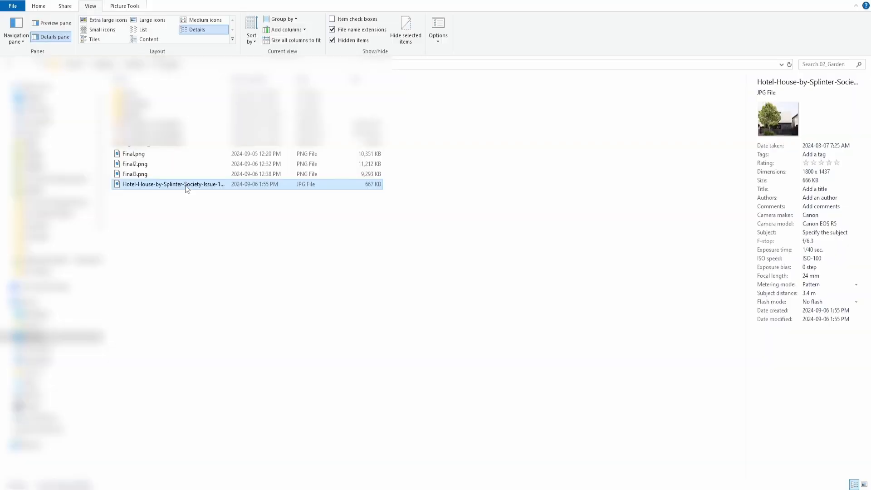
Step: Switch to File Explorer and check the camera focal length in the detailed properties of the Hotel-House JPG photo
right_click(187, 185)
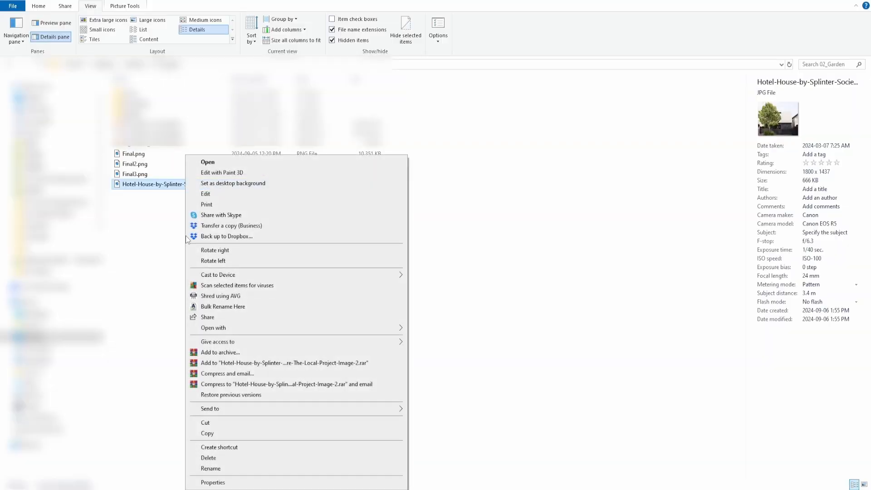
click(207, 482)
click(243, 210)
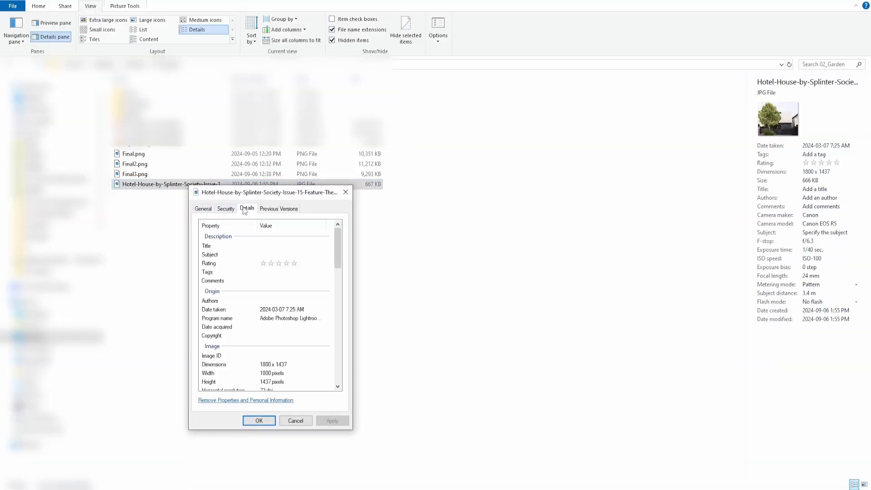
scroll(293, 286, down, 5)
scroll(291, 283, down, 4)
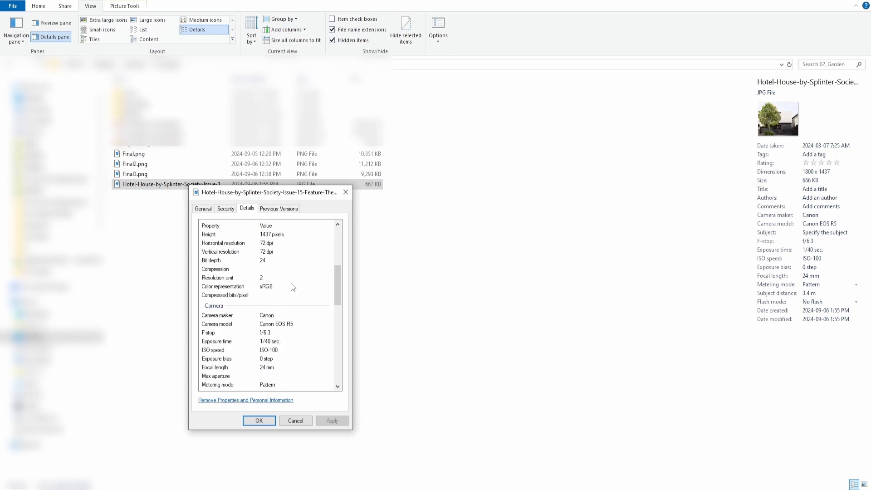
click(224, 319)
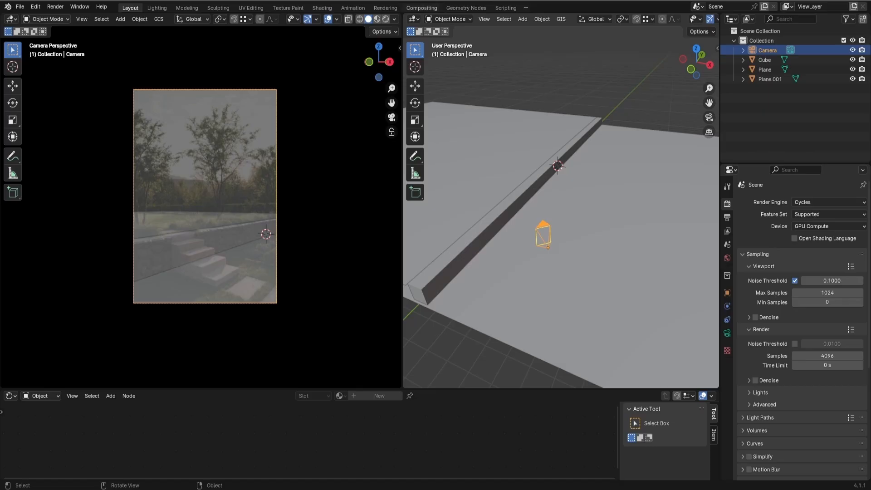
Step: Add a loop cut across the long retaining wall block
key(ctrl+r)
click(556, 165)
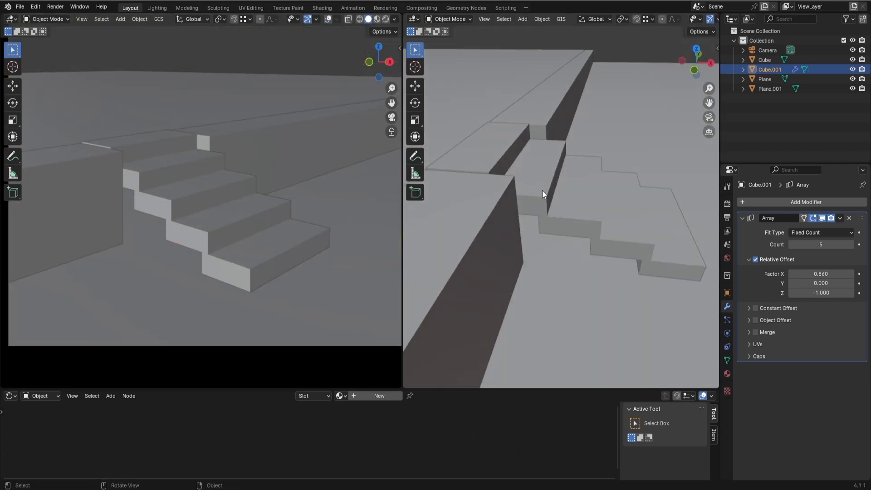
Step: Set the stair array's relative offset Z factor to -1.02
middle_drag(590, 191, 611, 199)
double_click(822, 293)
text(-1.02)
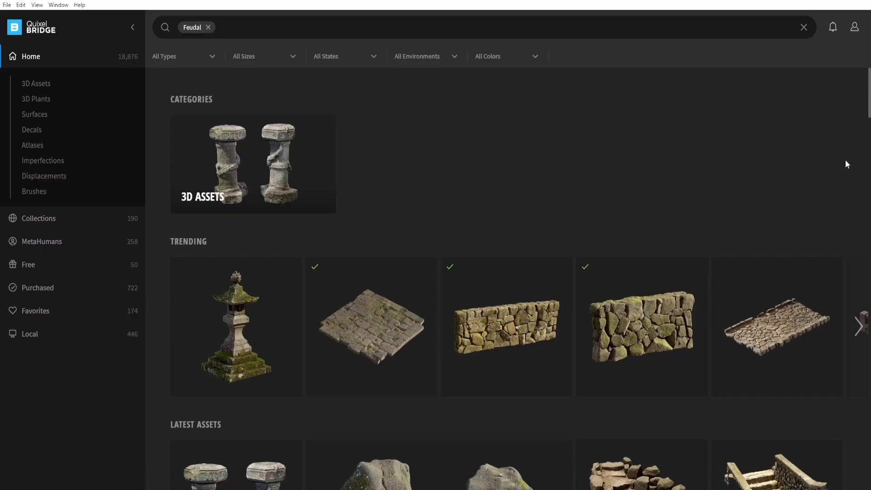
Step: Switch to Quixel Bridge, select the Japanese Stone Wall among the Feudal assets and open its resolution options
scroll(846, 159, down, 15)
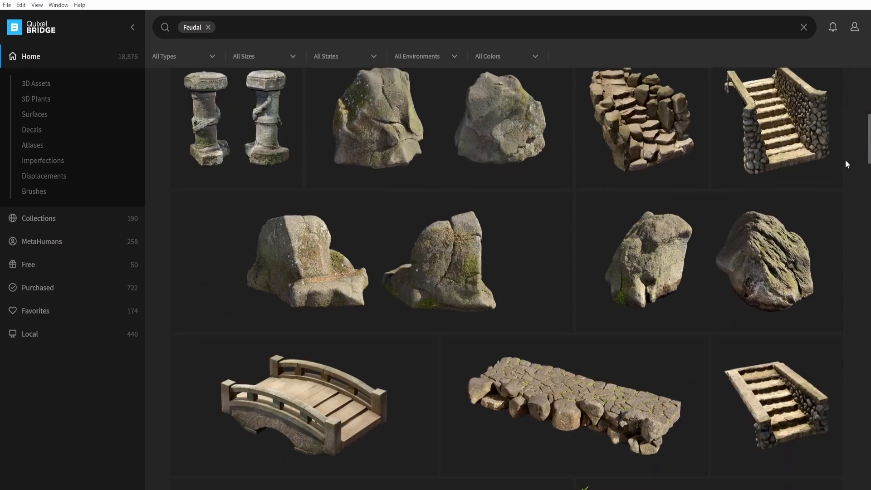
scroll(846, 160, down, 6)
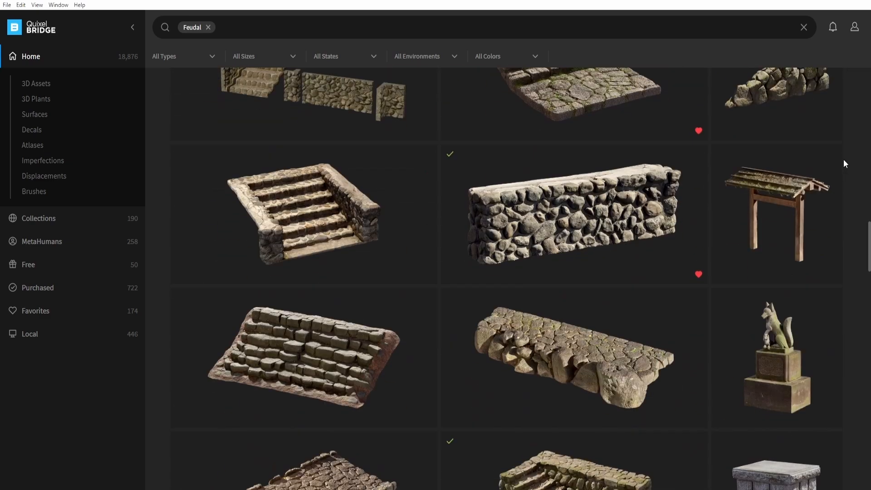
click(576, 206)
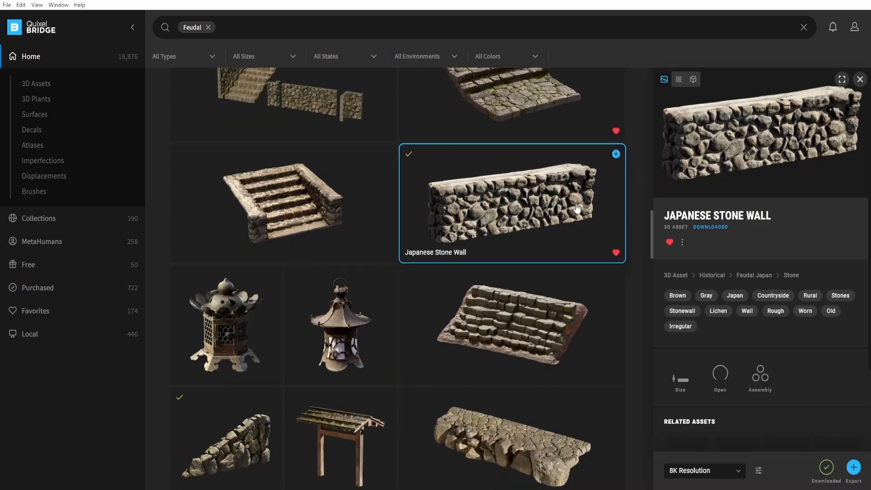
click(690, 472)
scroll(796, 261, down, 3)
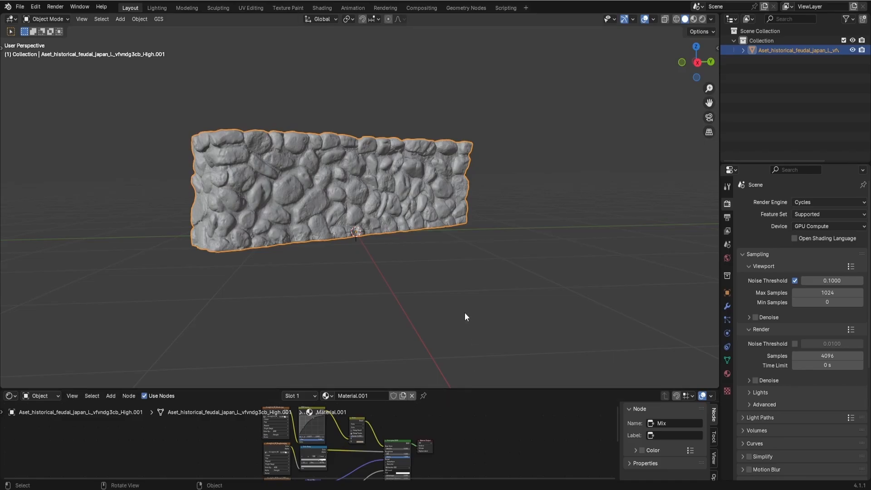
Step: Show the Japanese stone wall asset in Rendered shading, hide the overlays and examine its stone surface closely
mouse_move(465, 316)
middle_down()
mouse_move(435, 293)
mouse_move(388, 315)
mouse_move(460, 348)
mouse_move(511, 309)
mouse_move(450, 300)
middle_up()
key(z)
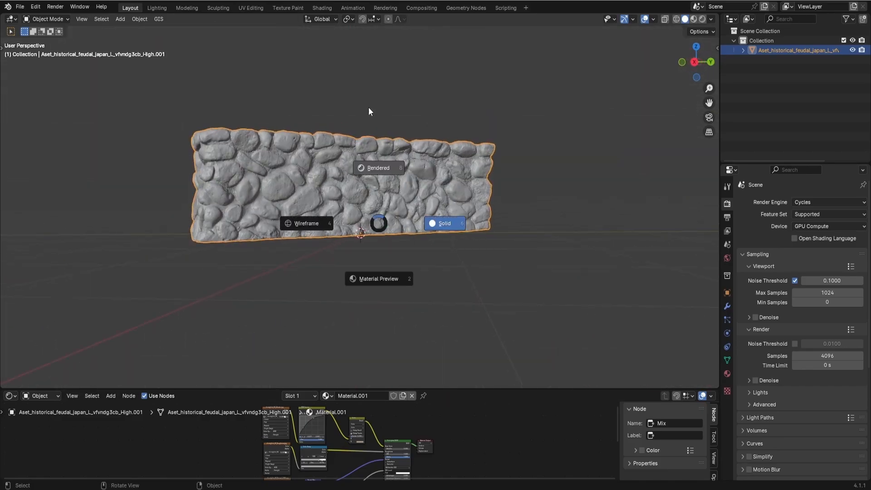
click(471, 129)
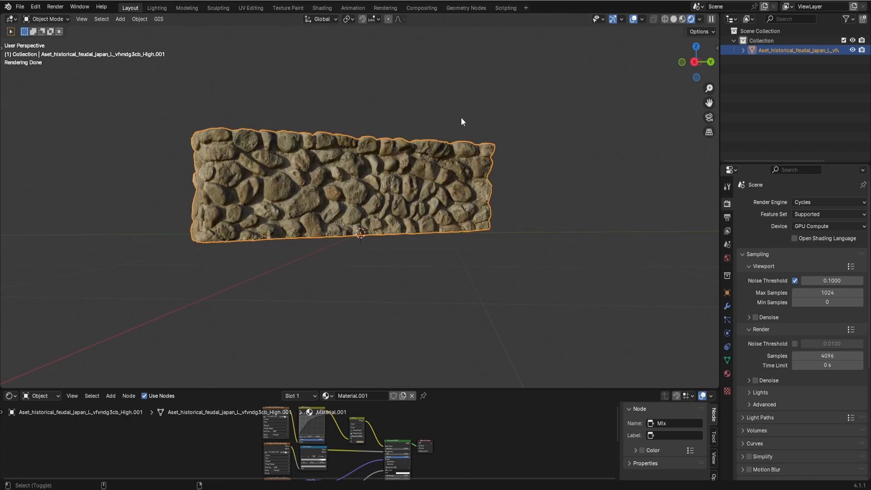
key(alt+shift+z)
middle_drag(462, 117, 476, 113)
scroll(475, 114, up, 4)
scroll(467, 227, down, 3)
middle_drag(467, 227, 436, 245)
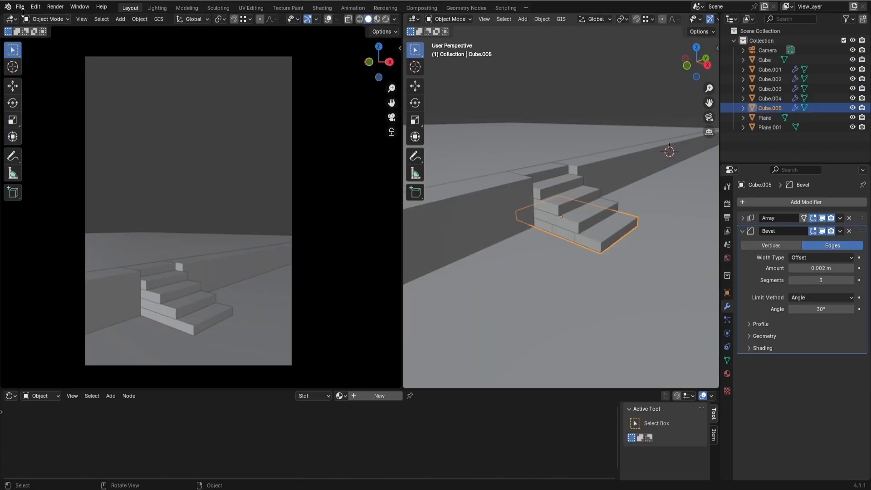
Step: Import the Japanese stone wall model into the garden scene
click(20, 6)
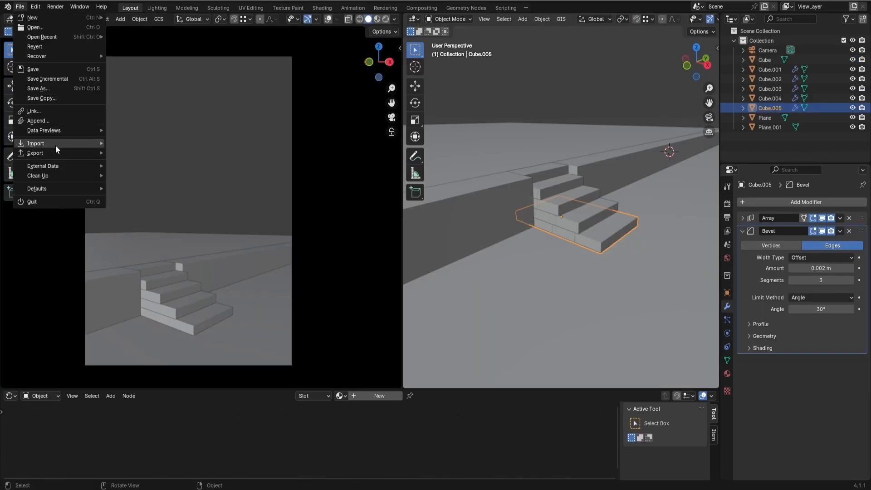
mouse_move(55, 145)
click(162, 237)
key(Return)
double_click(355, 227)
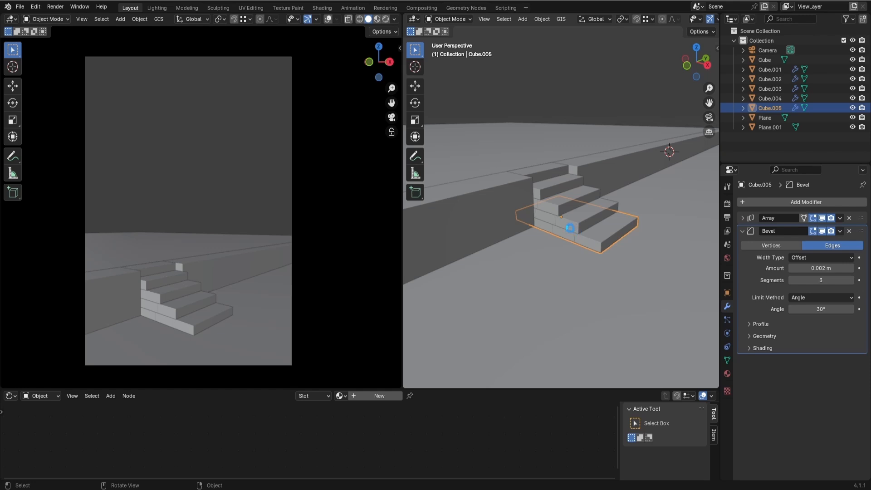
Step: Move the imported stone wall next to the steps in top view and rotate it 90° about Z
middle_drag(571, 228, 553, 205)
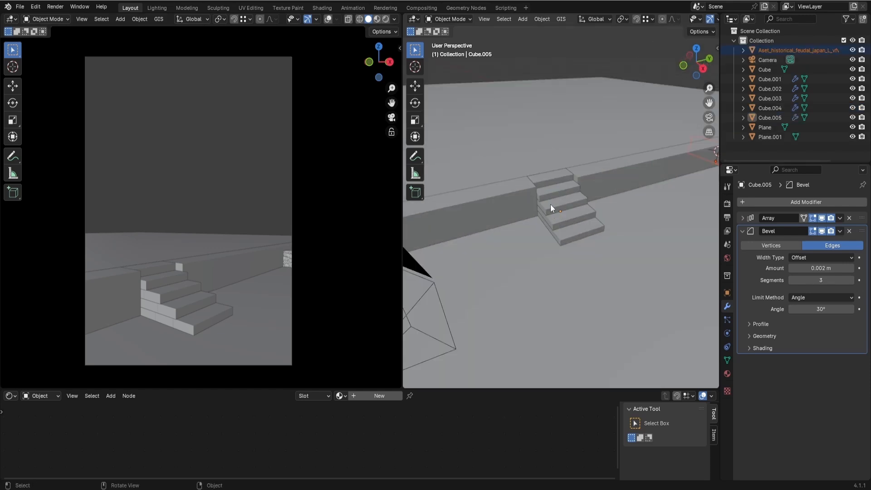
key(KP_7)
shift+middle_drag(587, 132, 575, 195)
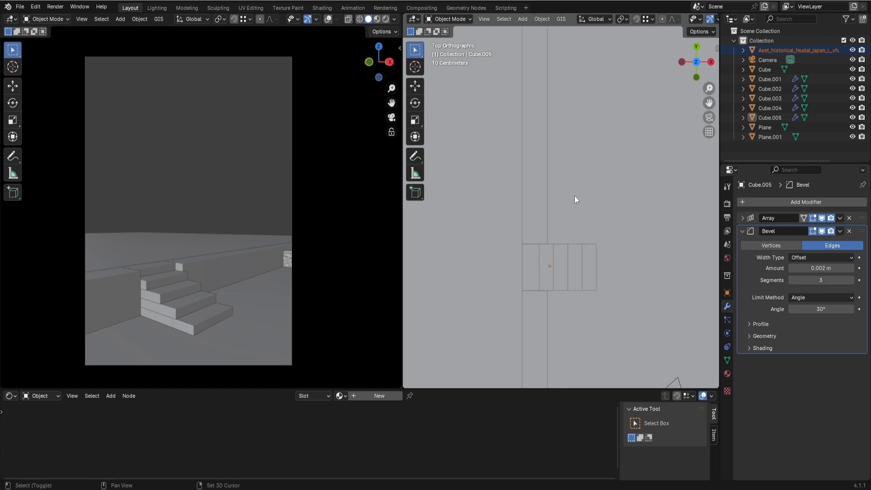
scroll(575, 195, down, 2)
key(g)
click(584, 241)
text(rz90)
key(Return)
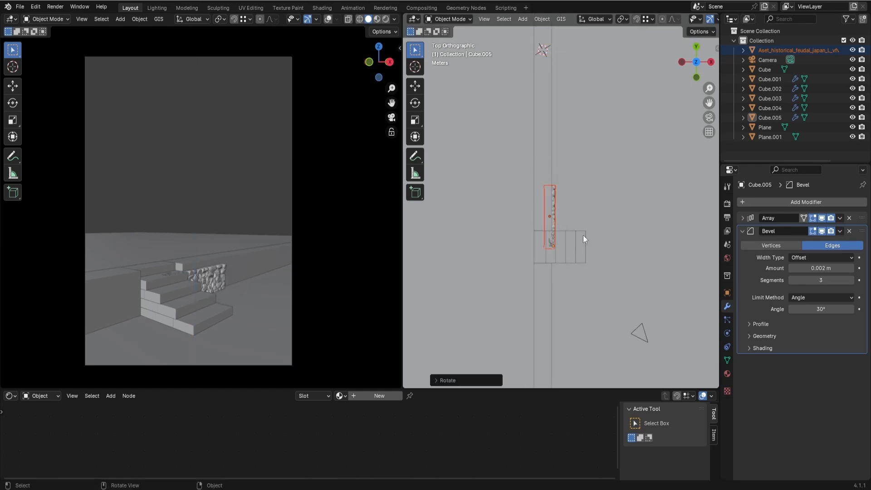
Step: Move the stone wall so its near end meets the edge of the steps in top view
scroll(584, 235, up, 5)
key(g)
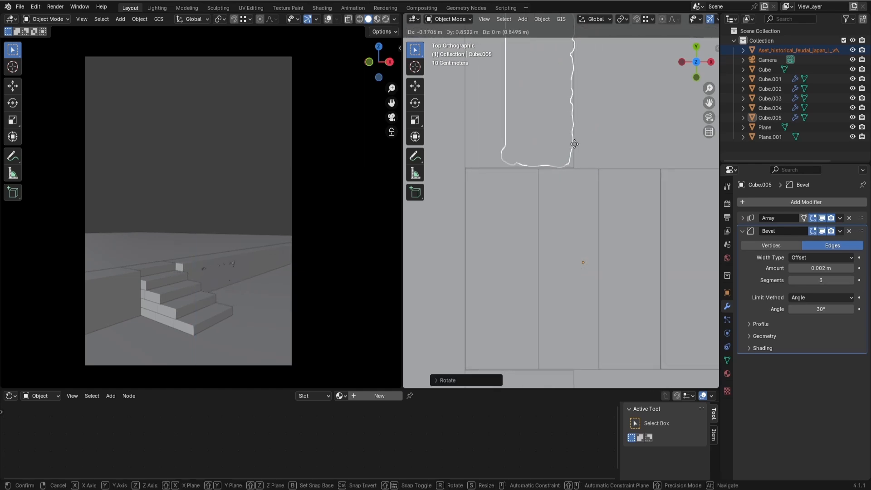
click(574, 144)
Step: Scale the stone wall to the height of the retaining wall block and reposition it against the steps
middle_drag(640, 195, 538, 117)
scroll(590, 175, down, 4)
key(s)
shift+middle_drag(644, 232, 610, 236)
click(621, 216)
scroll(609, 236, up, 1)
key(s)
click(615, 257)
key(g)
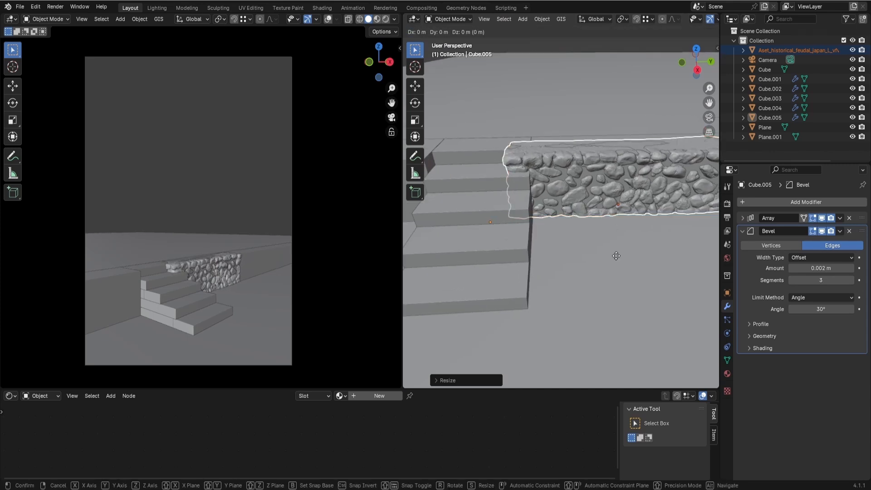
click(525, 218)
middle_drag(524, 217, 629, 245)
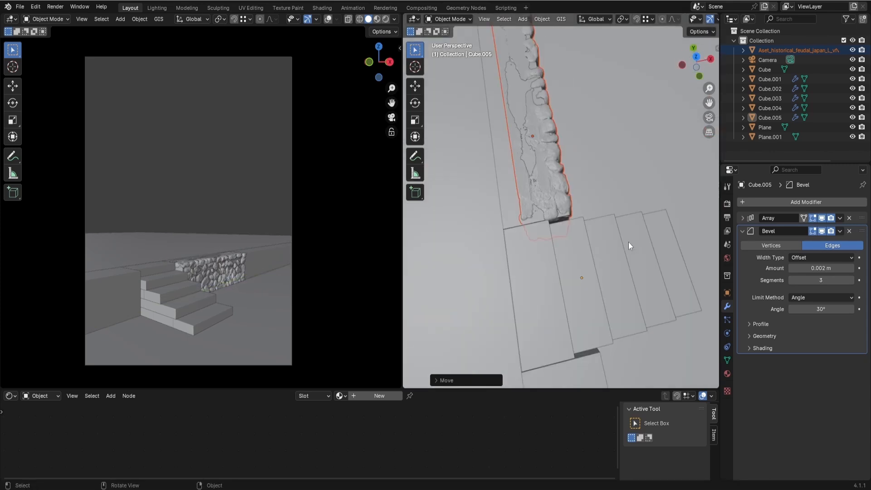
Step: Shift the stone wall along X onto the retaining wall block in top view
key(KP_7)
scroll(582, 143, up, 3)
key(g)
key(y)
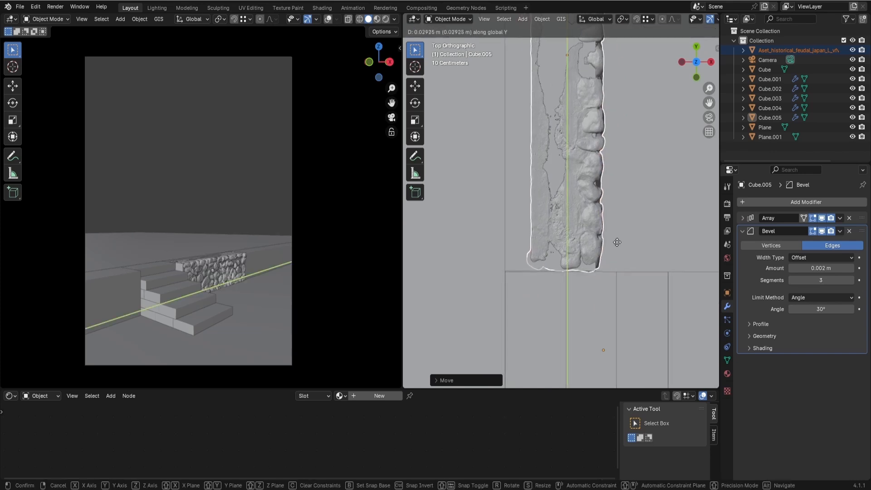
key(x)
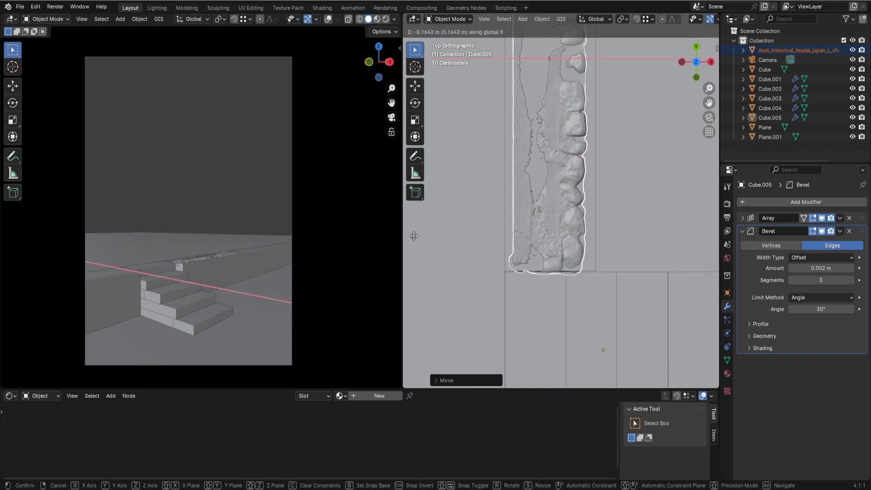
click(414, 236)
Step: Scale the stone wall along X to match the retaining wall block's thickness and realign it along X
scroll(593, 268, down, 2)
key(s)
key(x)
click(631, 293)
key(g)
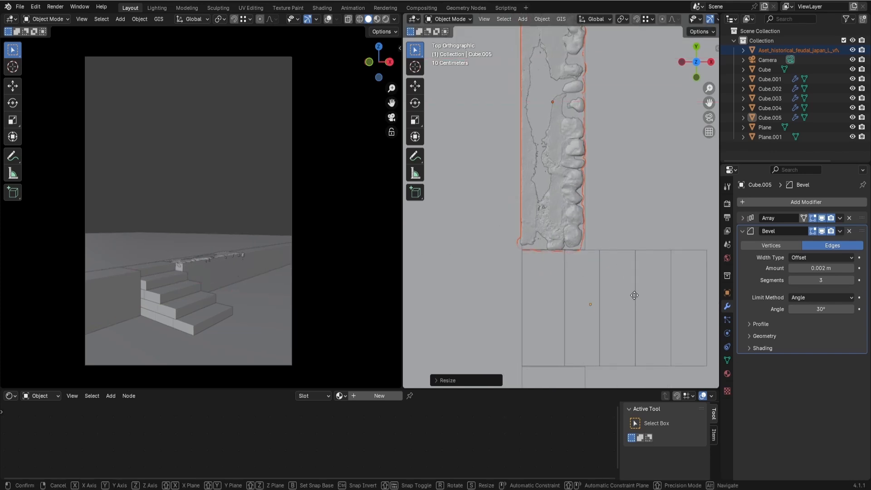
key(x)
click(642, 296)
Step: Fine-tune the stone wall's position along X beside the steps
middle_drag(642, 296, 708, 182)
scroll(581, 224, up, 3)
key(g)
key(y)
key(x)
click(635, 291)
Step: Add an Array modifier to the stone wall
click(649, 121)
click(766, 202)
text(ar)
key(Return)
Step: Hide the plain retaining wall block behind the stone wall and reselect the stone wall
shift+middle_drag(622, 163, 492, 188)
click(492, 188)
scroll(492, 187, down, 4)
key(h)
click(655, 190)
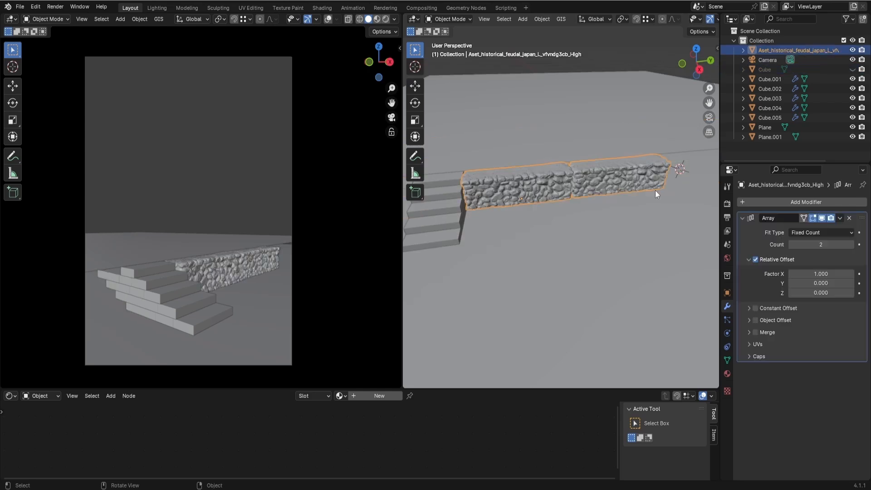
Step: Set the stone wall array's relative offset X factor to 0.95 and its count to 4
scroll(655, 189, up, 5)
middle_drag(655, 190, 661, 182)
drag(823, 273, 816, 274)
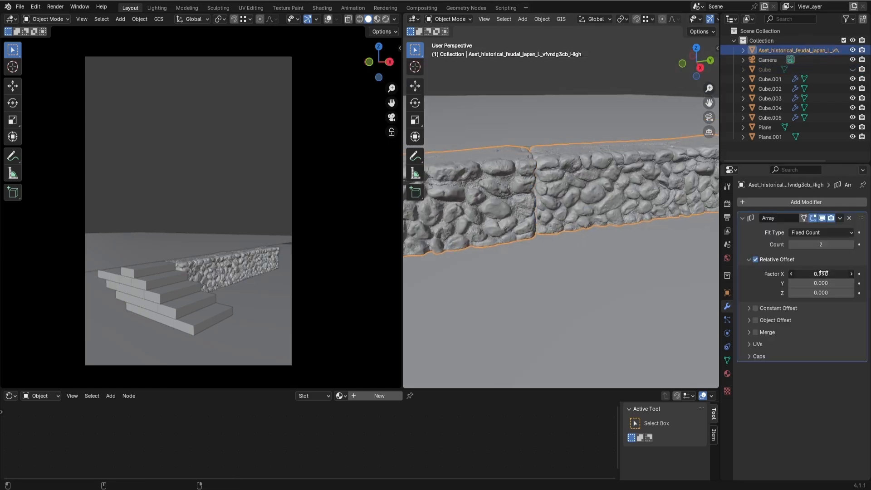
click(824, 274)
text(.95)
key(Return)
scroll(568, 245, down, 5)
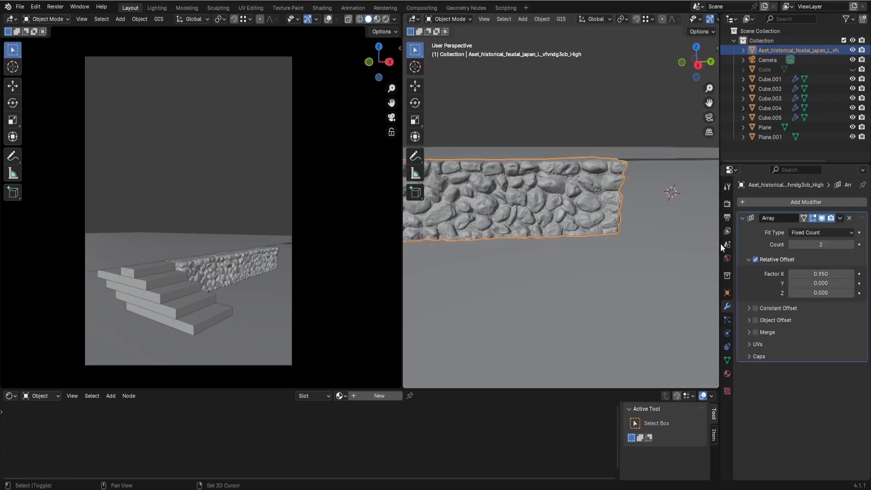
click(851, 244)
click(852, 244)
Step: Duplicate the stone wall, remove the copy's Array modifier and place the copy on the other side of the steps
scroll(545, 234, down, 3)
middle_drag(542, 234, 538, 260)
shift+middle_drag(429, 230, 585, 229)
key(shift+d)
click(849, 218)
scroll(601, 233, up, 5)
key(g)
click(649, 168)
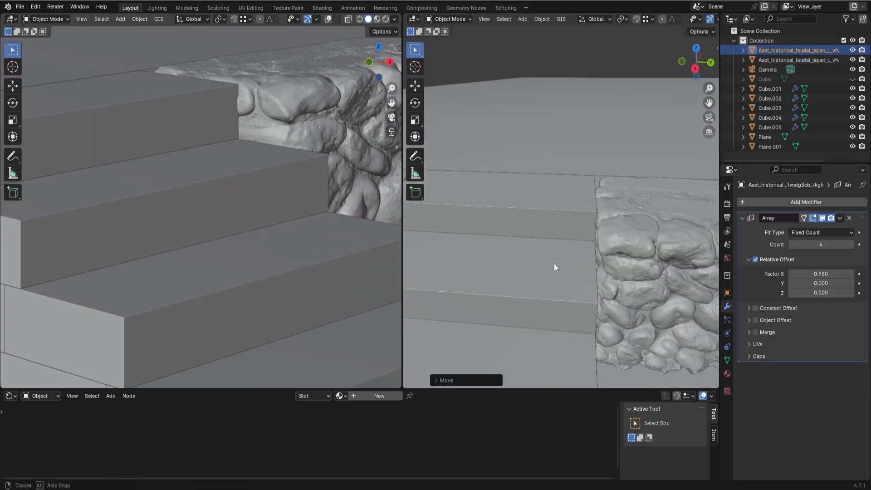
scroll(554, 263, down, 6)
scroll(251, 285, down, 6)
scroll(251, 285, up, 1)
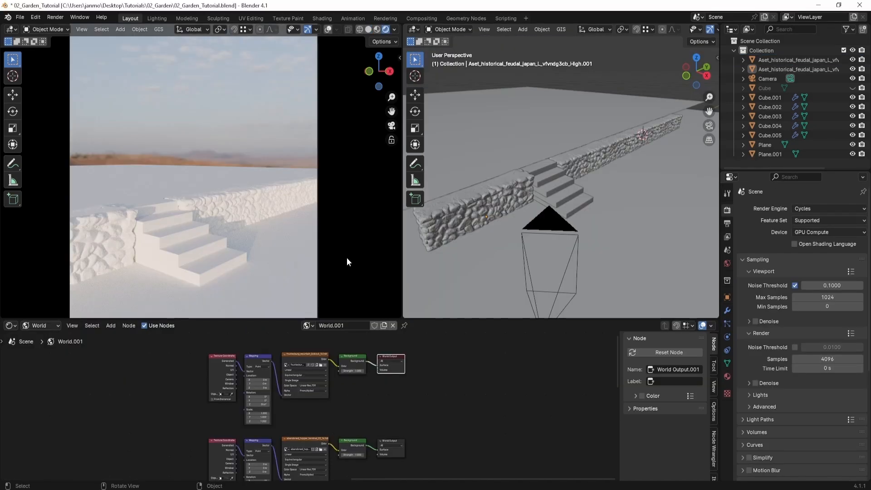
Step: Activate the World Output nodes one after another to compare the HDRI environments in the rendered camera view
click(396, 443)
middle_drag(461, 441, 469, 344)
click(402, 437)
middle_drag(464, 437, 471, 330)
click(412, 425)
middle_drag(470, 445, 470, 436)
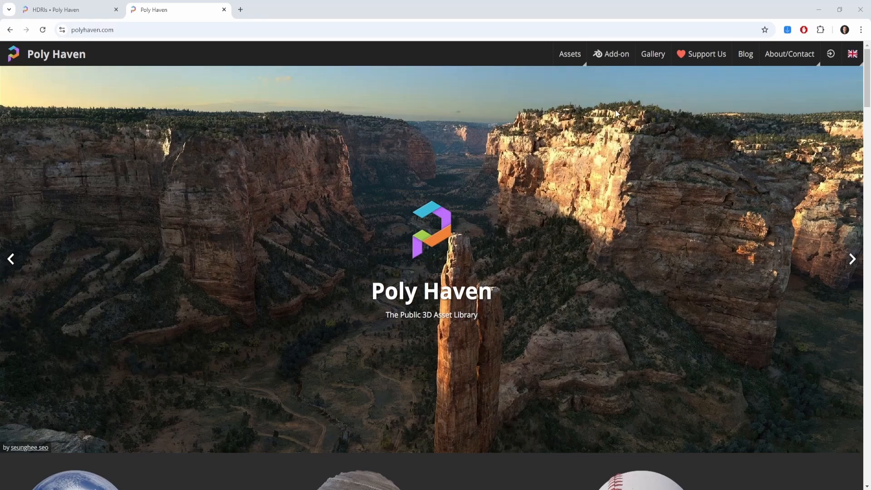
Step: Switch to Poly Haven, browse the HDRI library and open the resolution options of the Fouriesburg Mountain Lookout HDRI
mouse_move(568, 60)
click(564, 81)
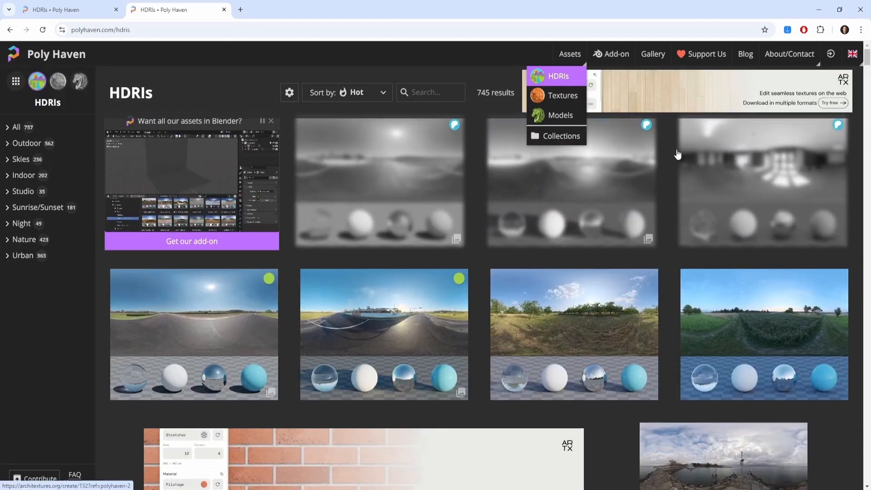
scroll(860, 190, down, 15)
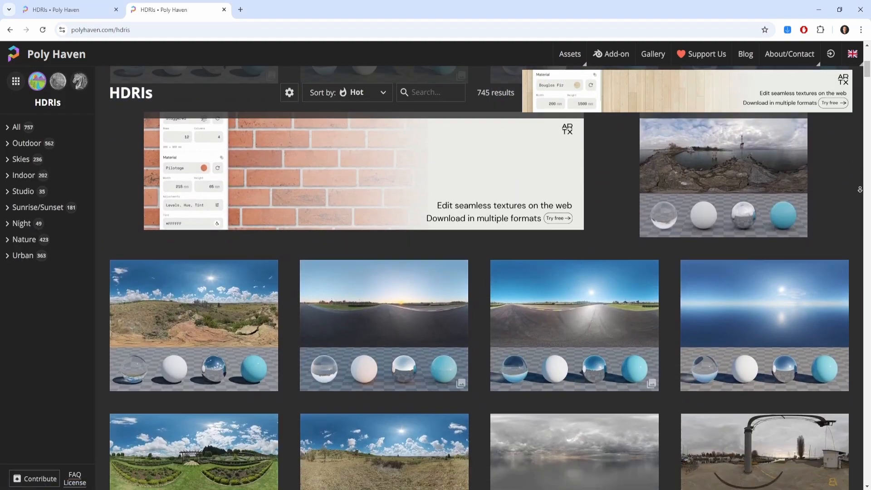
scroll(860, 190, down, 15)
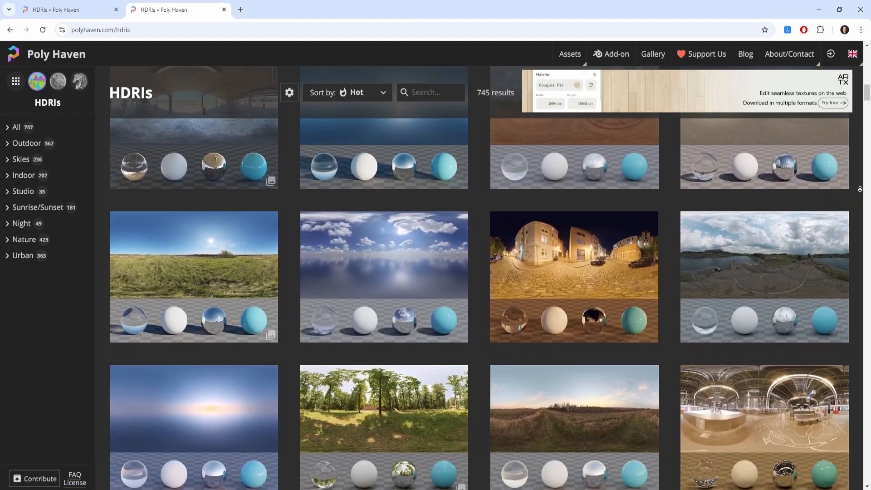
scroll(860, 189, down, 15)
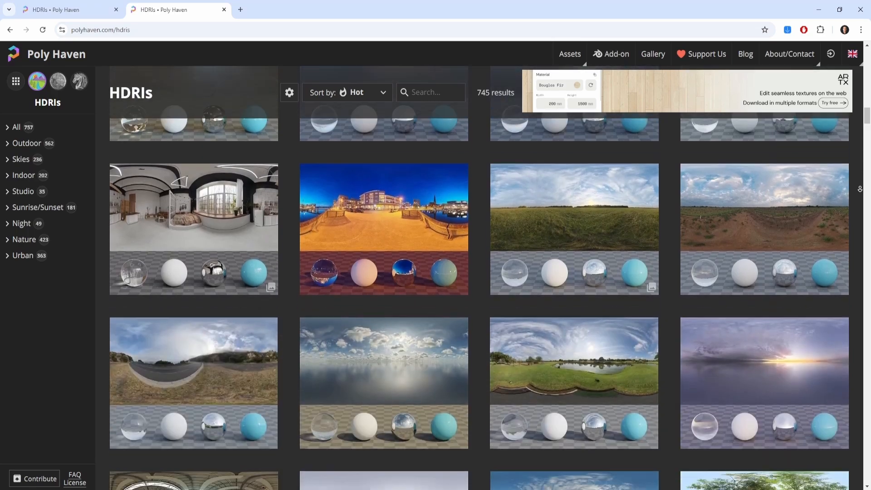
scroll(860, 190, down, 15)
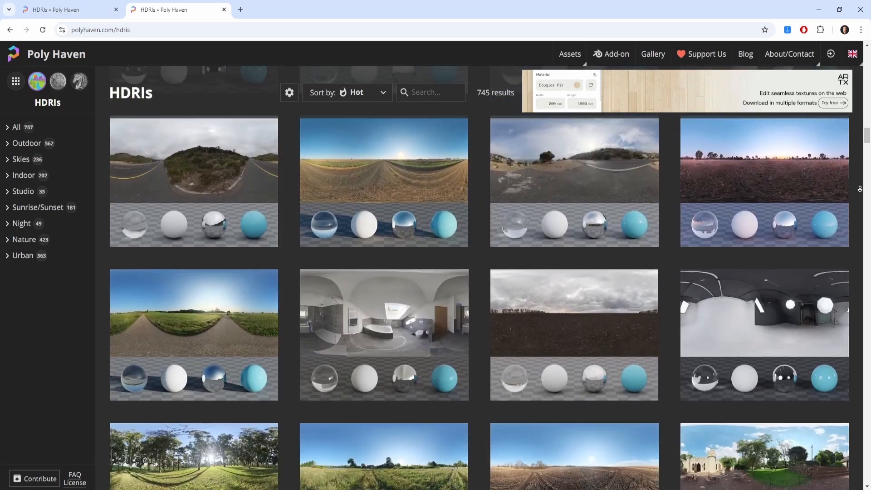
scroll(860, 189, down, 15)
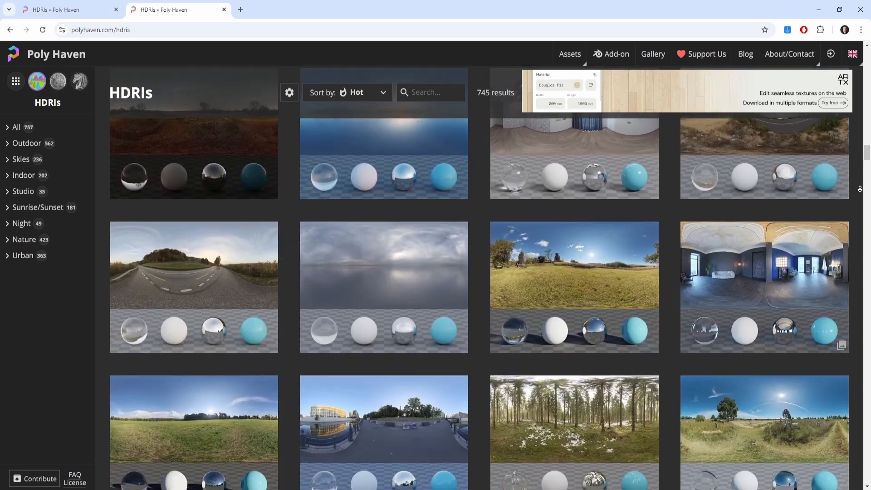
scroll(860, 189, down, 10)
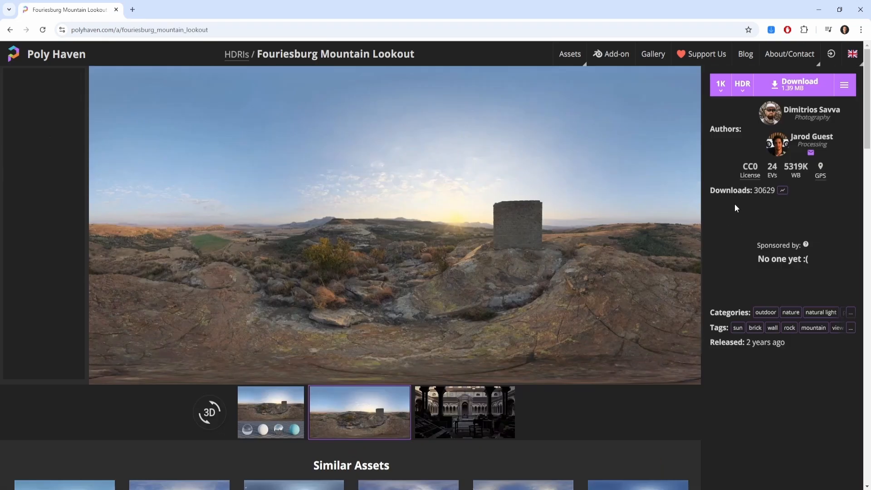
click(718, 95)
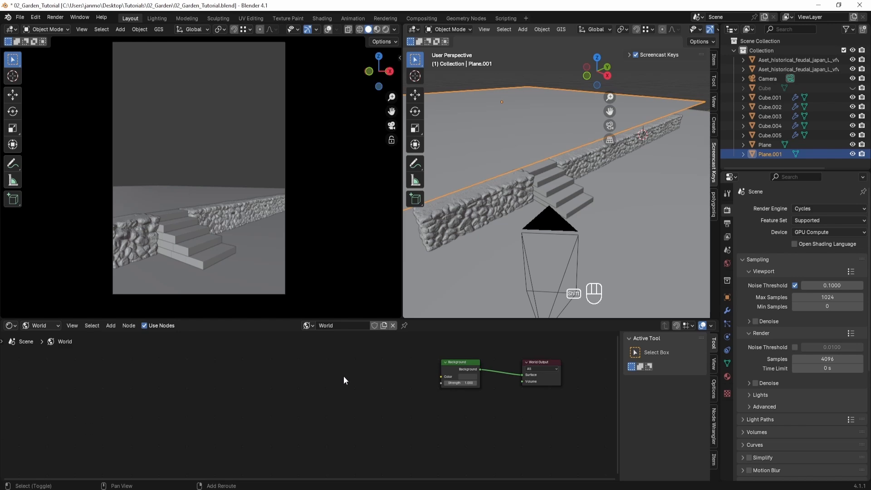
Step: Switch to Blender and add an Environment Texture node before the Background node in the World shader
key(shift+a)
text(env)
key(Return)
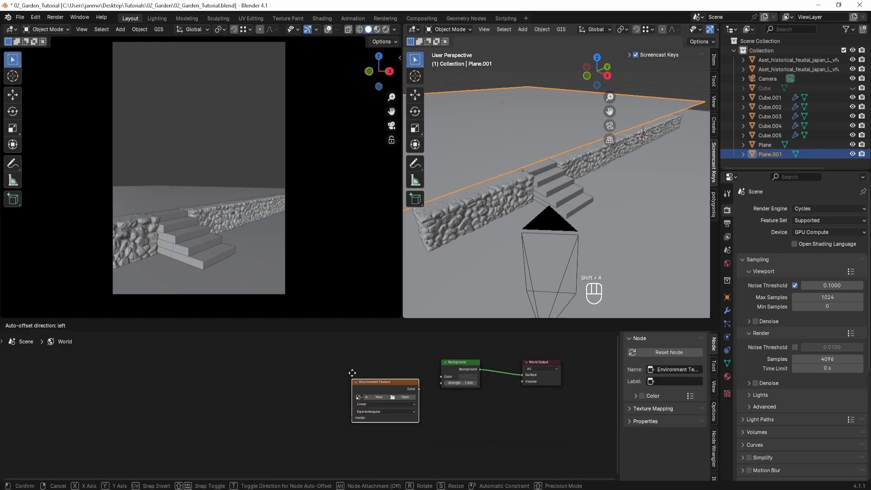
click(390, 387)
Step: Load fouriesburg_mountain_lookout_1k.hdr from the 02_Garden\Assets\HDRI folder into the Environment Texture node
click(390, 385)
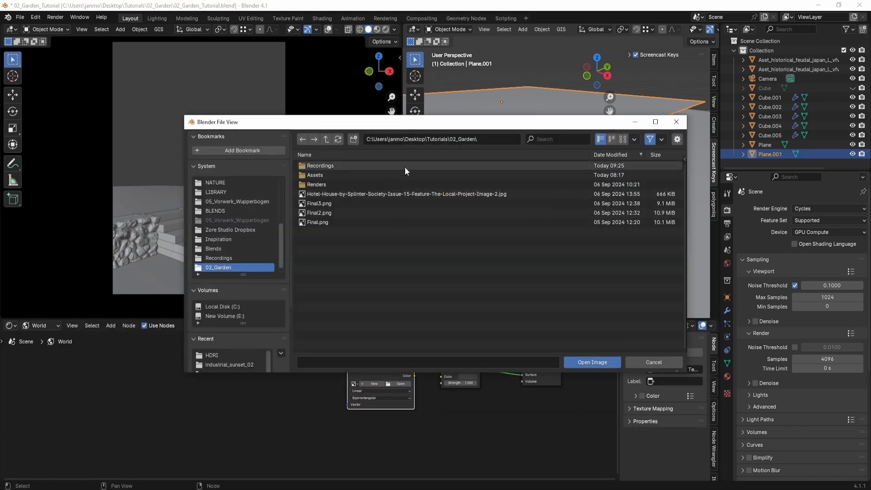
click(424, 139)
text(C:\Users\janmo\Desktop\Tutorials\02_Garden\Assets\HDRI)
key(Return)
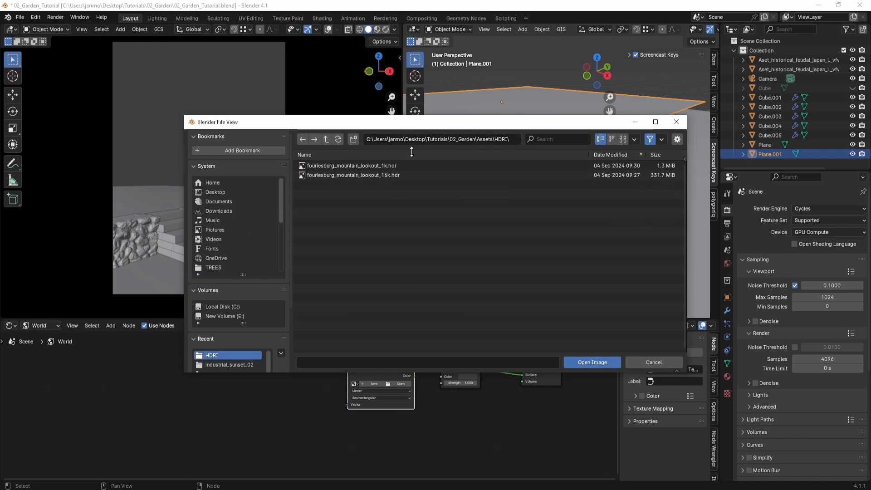
double_click(391, 167)
Step: Add aligned Texture Coordinate and Mapping nodes to the environment texture and link its color to the Background node
key(ctrl+t)
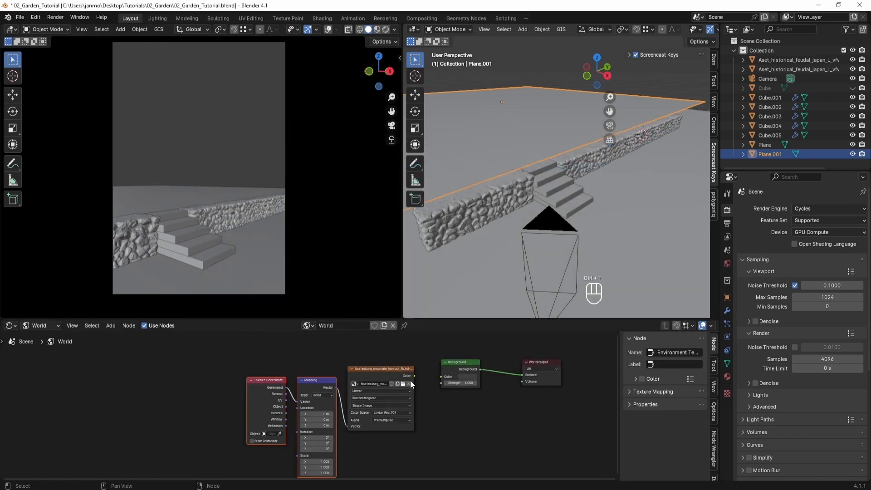
drag(213, 367, 317, 403)
key(g)
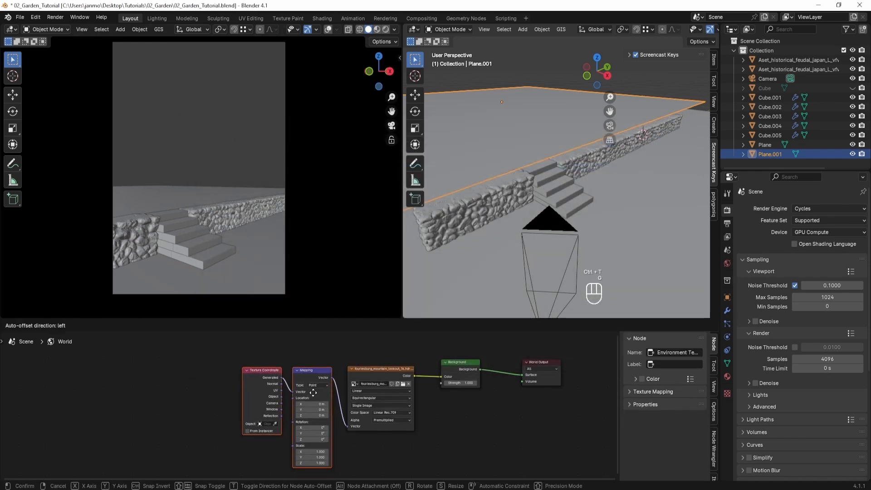
click(311, 393)
scroll(426, 431, down, 3)
Step: Duplicate the Texture Coordinate, Mapping, Environment Texture and Background nodes and place the copies below the originals
drag(417, 436, 289, 388)
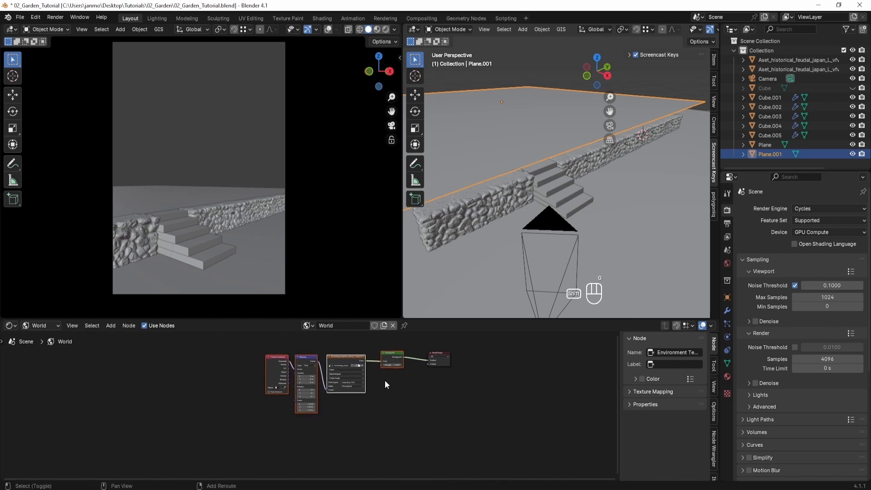
key(shift+d)
click(375, 428)
scroll(373, 452, up, 3)
scroll(373, 452, up, 2)
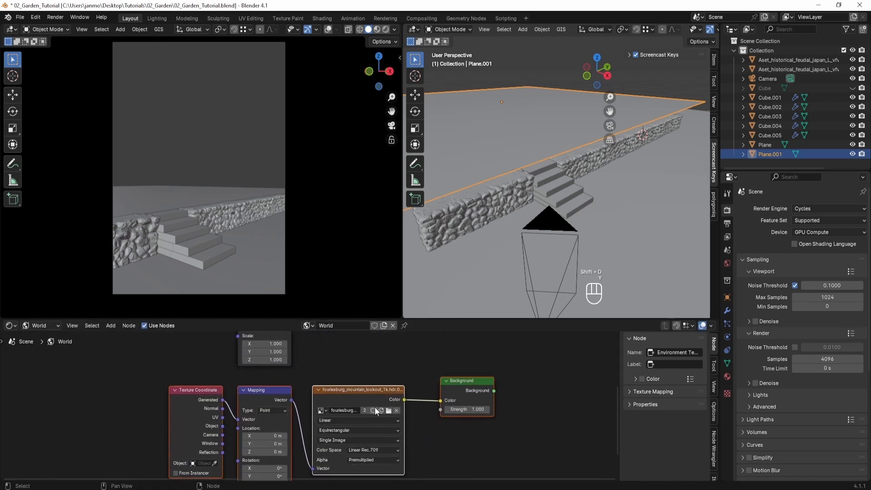
Step: Load the higher-resolution fouriesburg_mountain_lookout HDR into the duplicated Environment Texture node
click(389, 410)
double_click(388, 175)
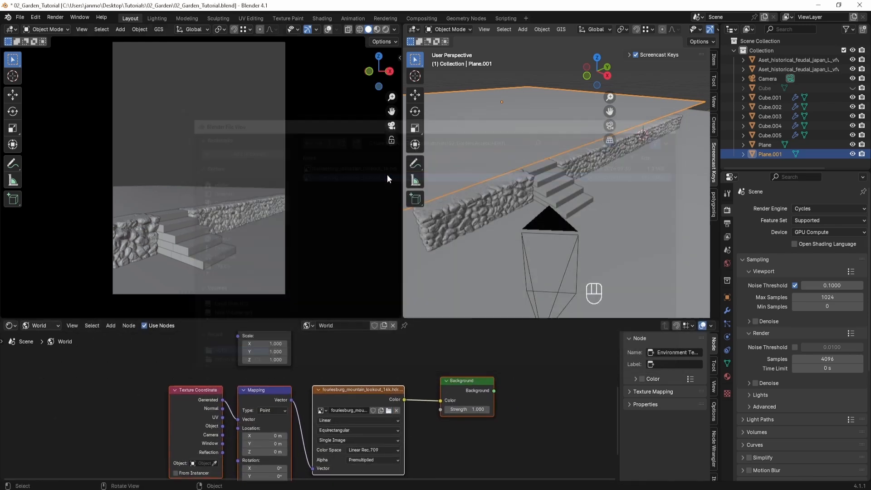
scroll(433, 422, down, 4)
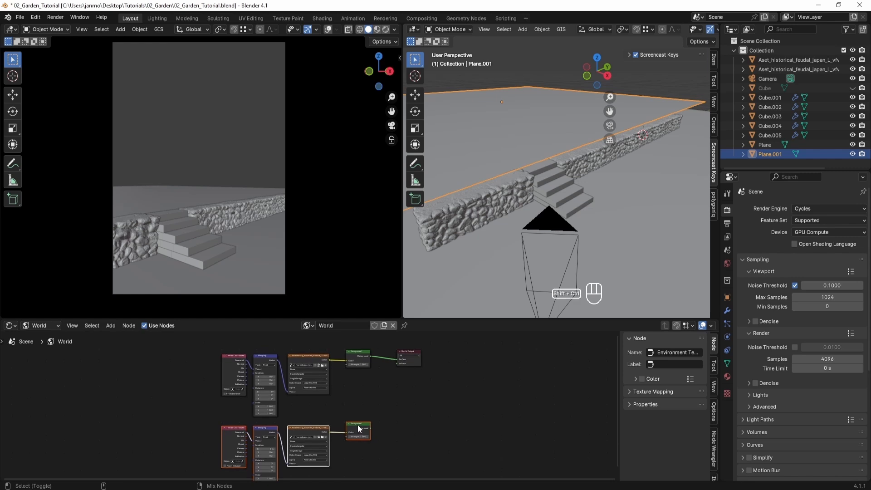
Step: Combine the two Background nodes with a Mix Shader and place it in line before the World Output
ctrl+shift+right_drag(358, 425, 356, 359)
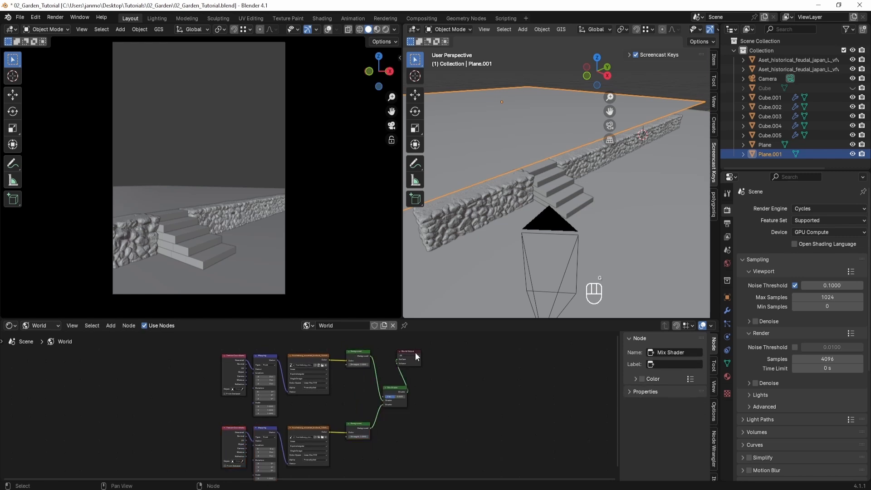
key(g)
key(g)
key(g)
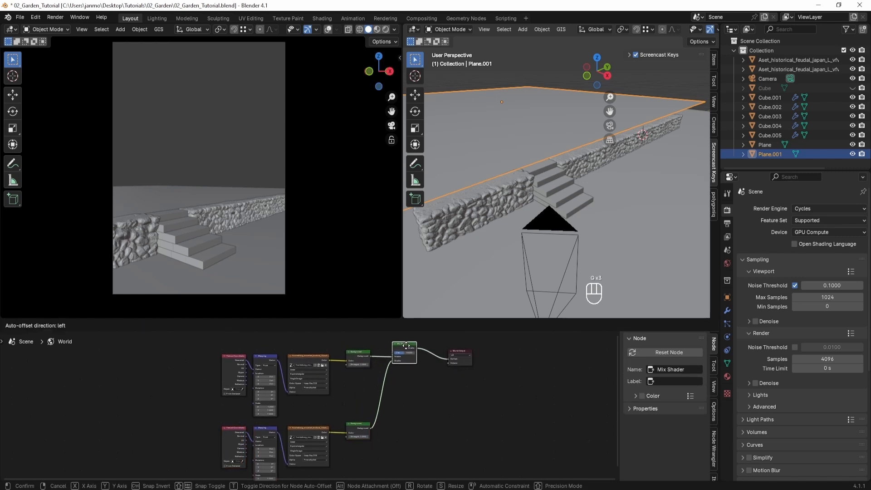
click(409, 373)
Step: Add a Light Path node above the Mix Shader and link its Is Camera Ray output to the Fac input
middle_drag(401, 375, 399, 439)
key(shift+a)
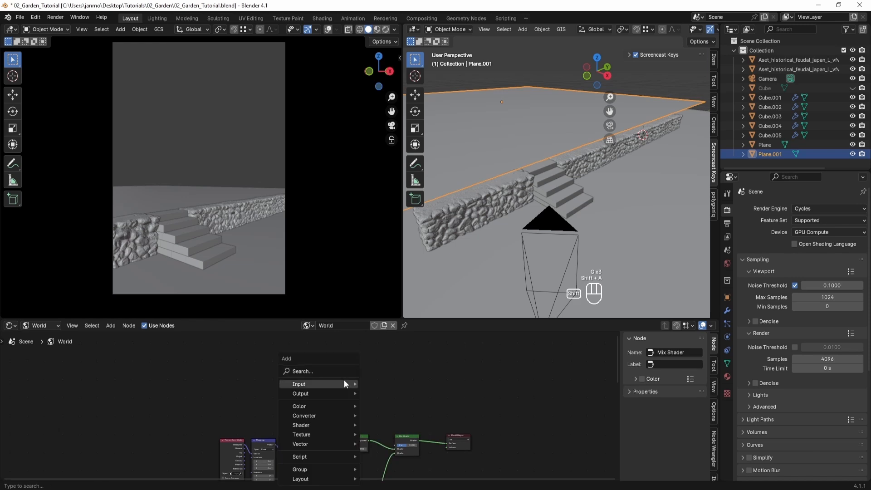
text(ligh)
key(Return)
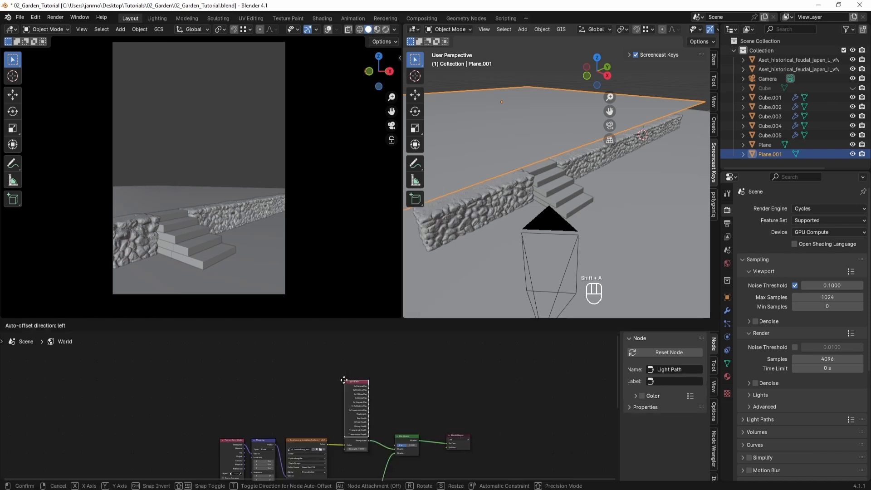
click(374, 381)
drag(373, 377, 393, 446)
shift+middle_drag(426, 430, 441, 366)
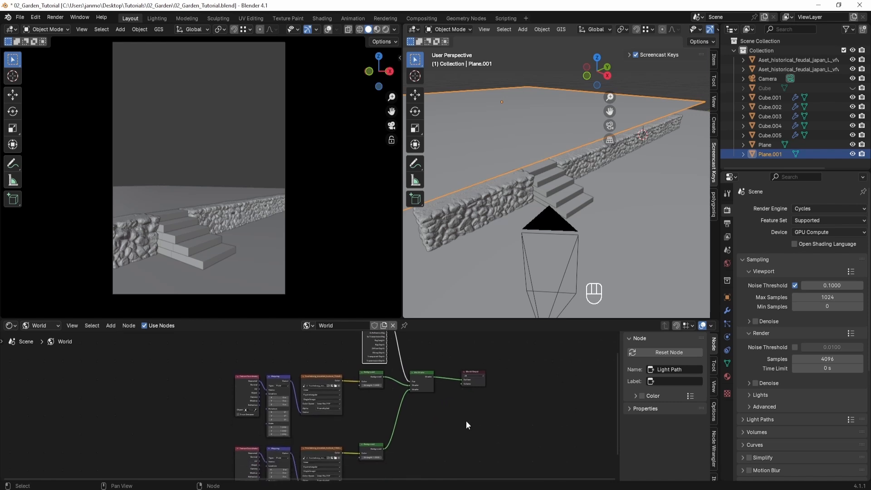
Step: Switch the camera viewport to rendered shading to preview the world lighting
click(467, 423)
key(z)
click(202, 136)
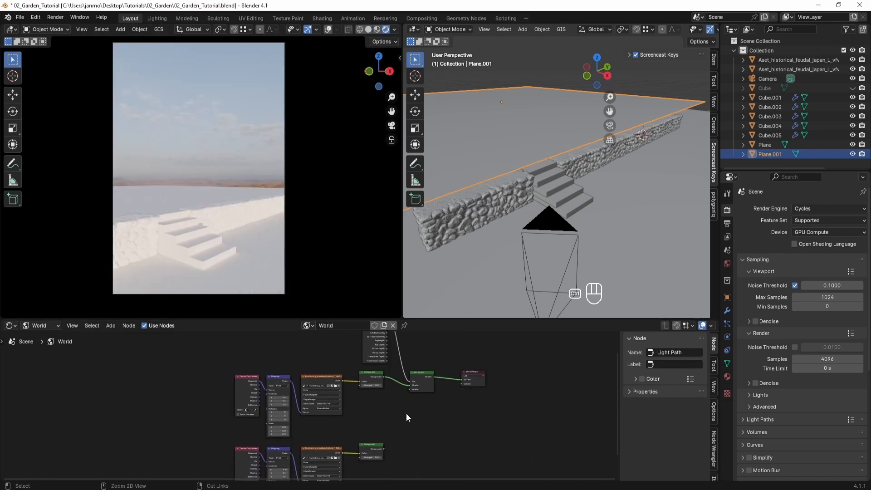
Step: Test the Mix Shader by unlinking and relinking the lower and upper Background nodes in turn
ctrl+right_drag(407, 413, 388, 418)
drag(384, 448, 410, 390)
ctrl+right_drag(394, 374, 394, 383)
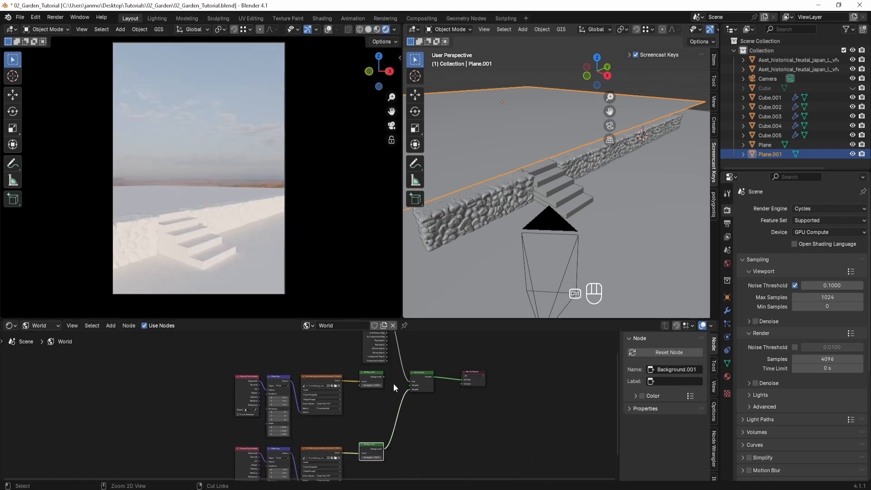
drag(384, 377, 411, 385)
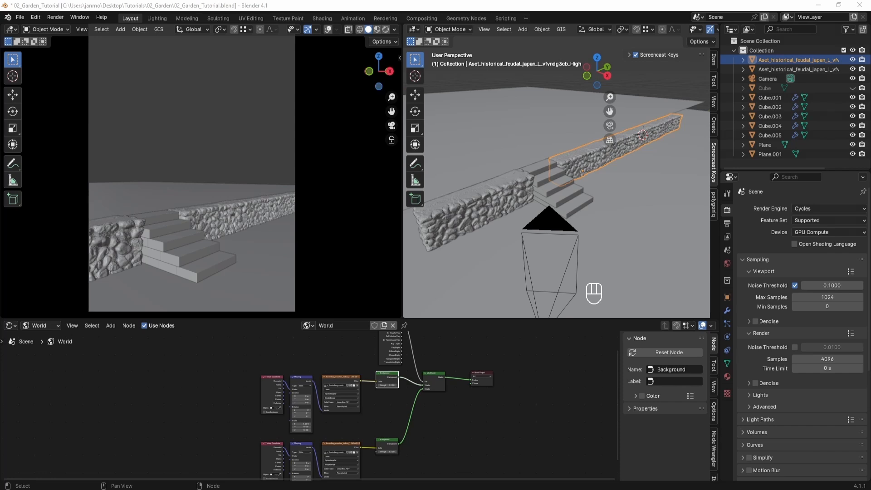
Step: Show the camera view in rendered shading and set the upper Mapping node's Z rotation to 209°
scroll(290, 411, up, 3)
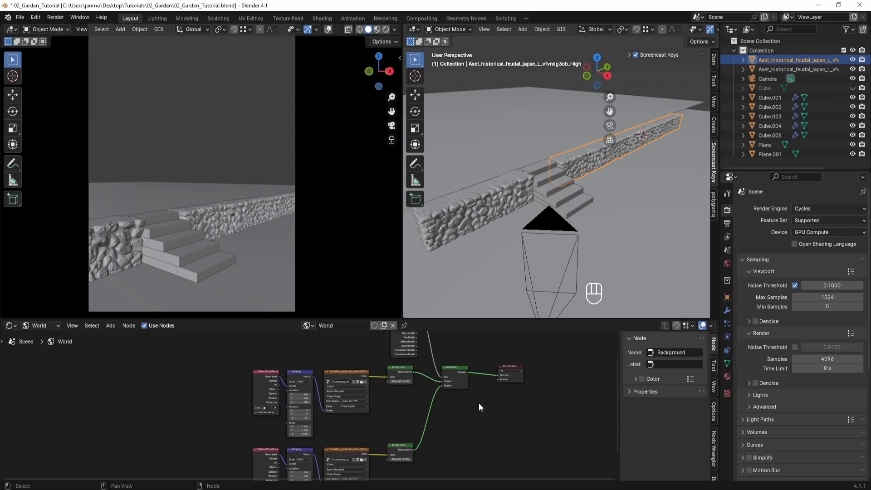
click(429, 365)
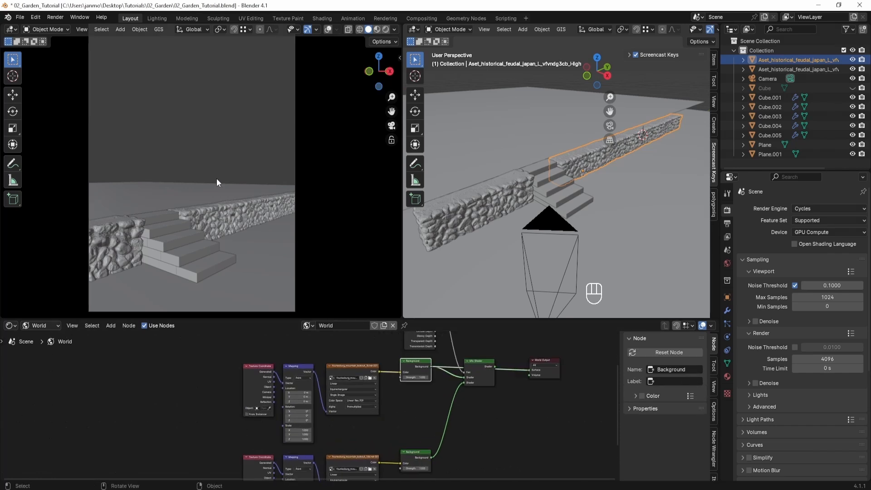
click(224, 154)
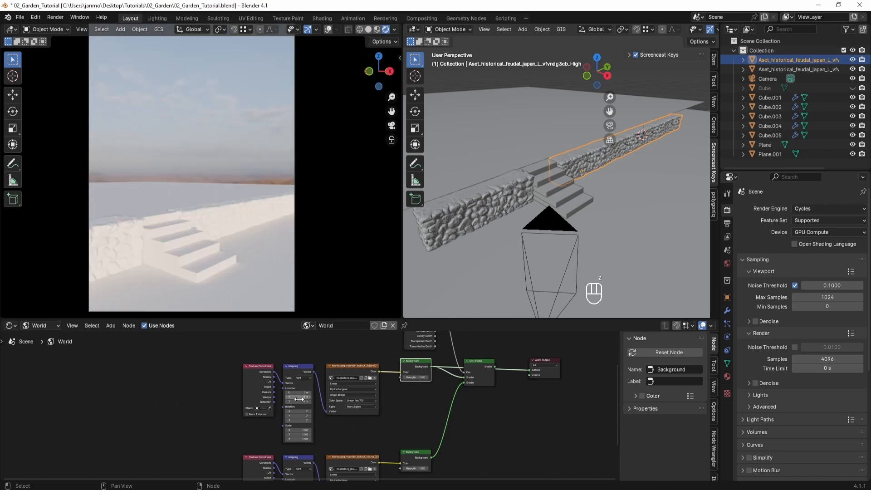
scroll(336, 420, up, 1)
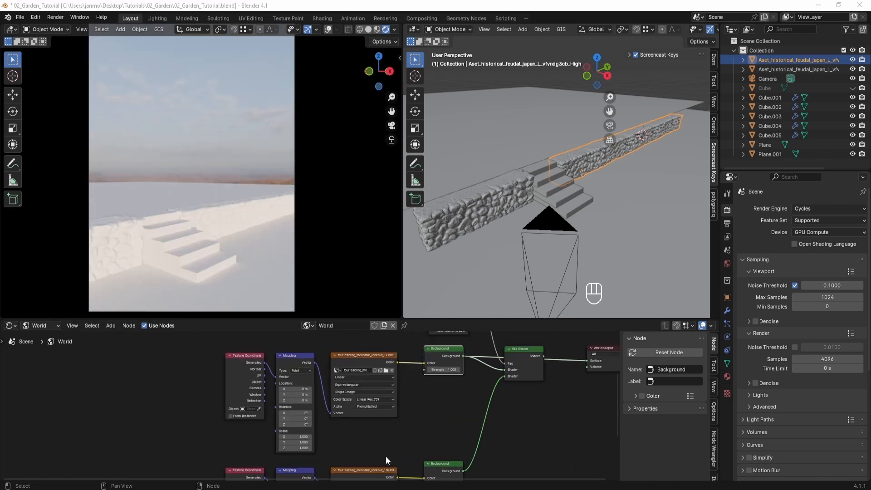
scroll(318, 425, up, 2)
drag(300, 429, 490, 429)
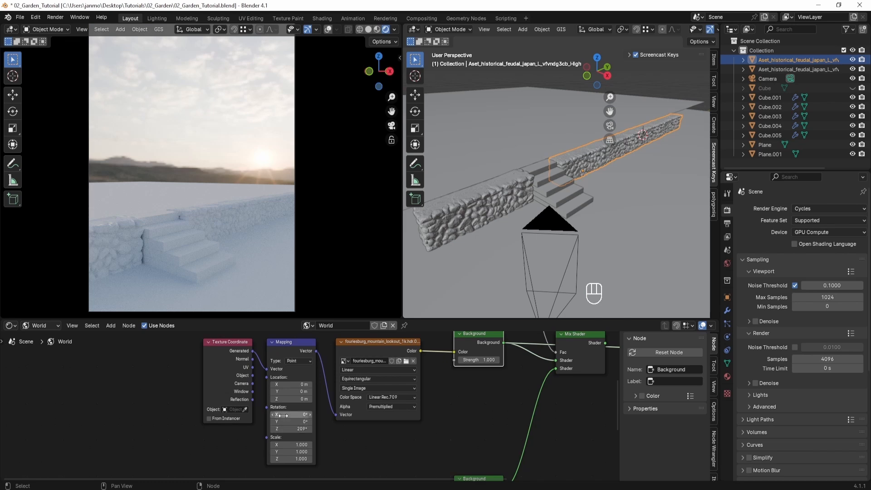
Step: Set the upper Mapping node's Z location to -0.2 m and its Z rotation to 212°
shift+drag(296, 400, 271, 400)
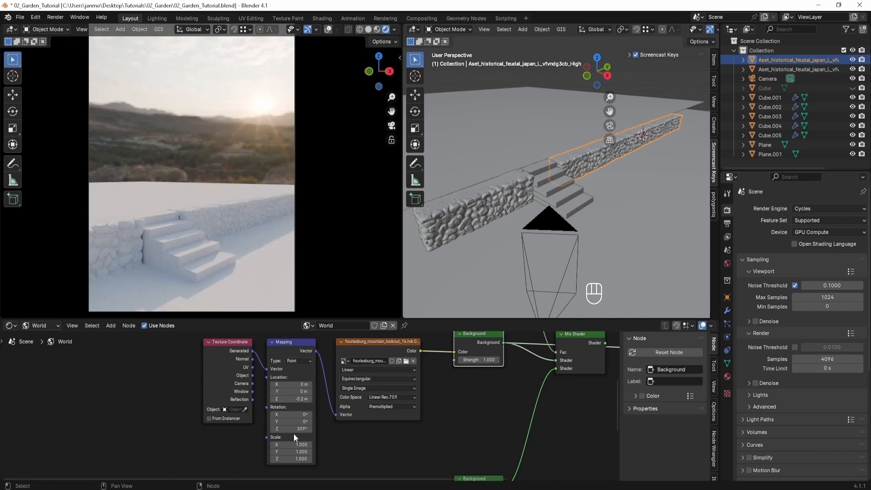
shift+drag(298, 428, 299, 428)
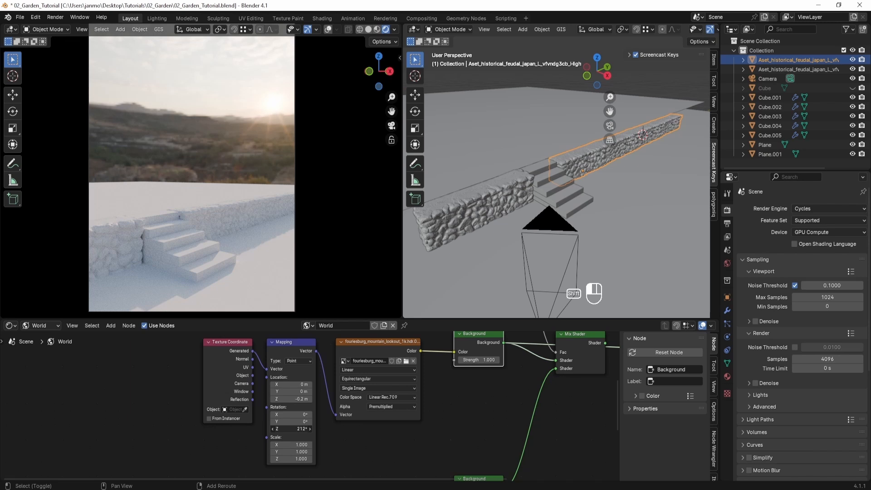
shift+drag(299, 427, 299, 427)
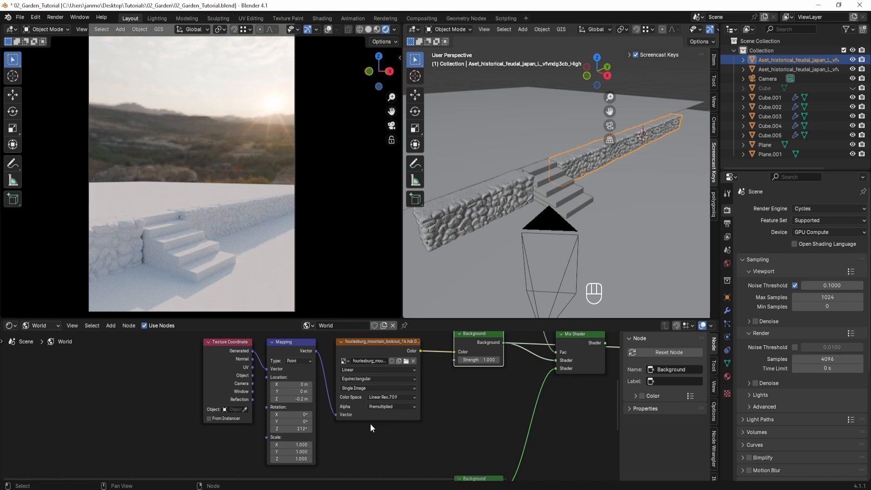
scroll(373, 431, down, 1)
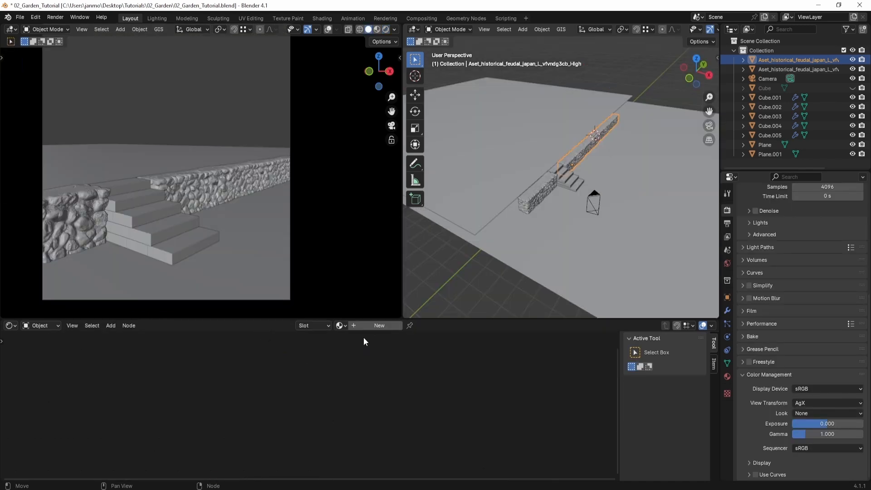
Step: Create a new material named stone_wall on the selected stone wall asset
click(366, 327)
text(stone_wall)
key(Return)
click(316, 384)
Step: Open the Stone Wall texture folder and view the wall up close in the rendered camera viewport
click(170, 489)
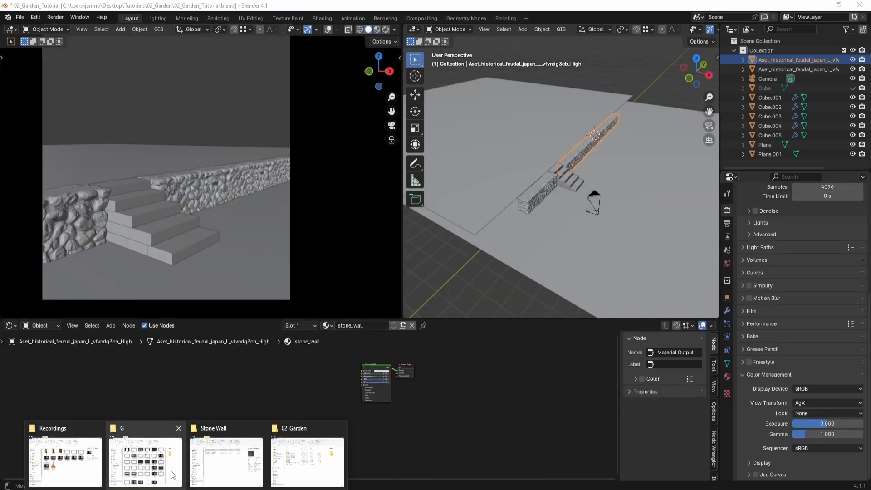
click(191, 459)
key(z)
key(8)
scroll(195, 215, up, 7)
scroll(326, 415, up, 5)
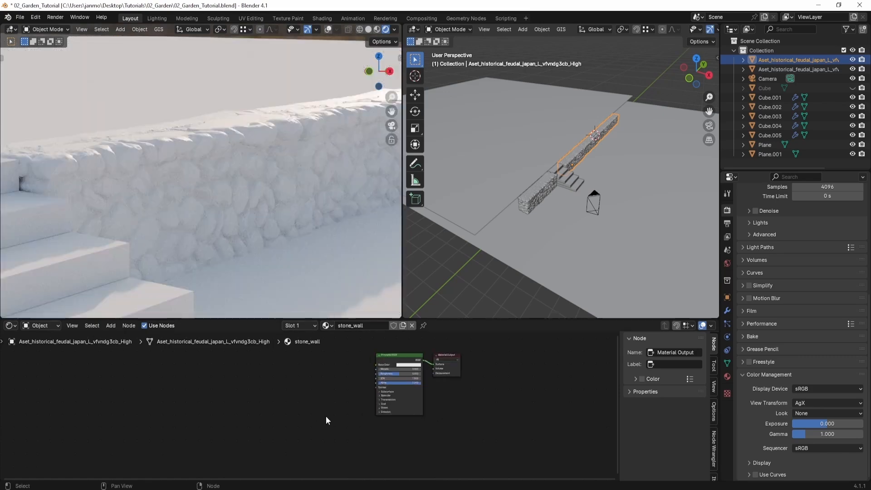
Step: Add the vfvndg3cb_8K_Normal_LOD0 image texture as Non-Color data and link it to the Principled BSDF's Normal input
drag(310, 390, 300, 389)
drag(371, 398, 412, 379)
drag(338, 393, 280, 393)
click(281, 451)
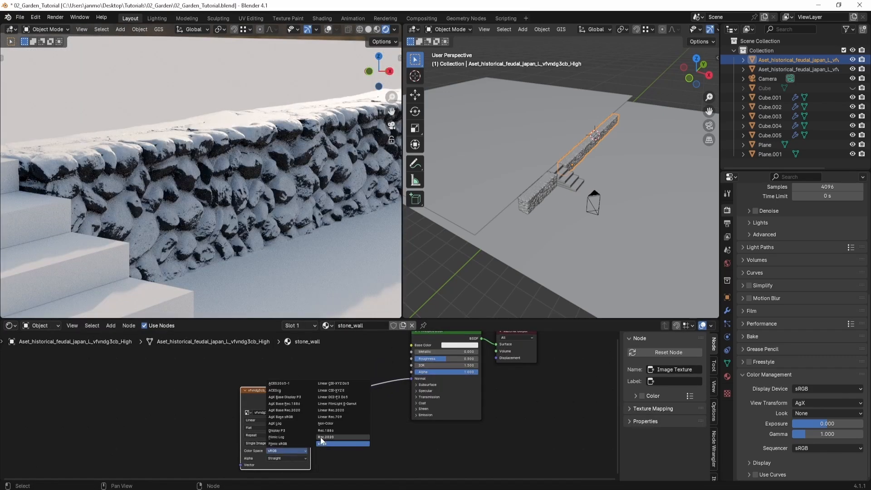
click(320, 439)
Step: Insert a Normal Map node between the normal image texture and the Principled BSDF
key(shift+a)
mouse_move(356, 411)
click(400, 443)
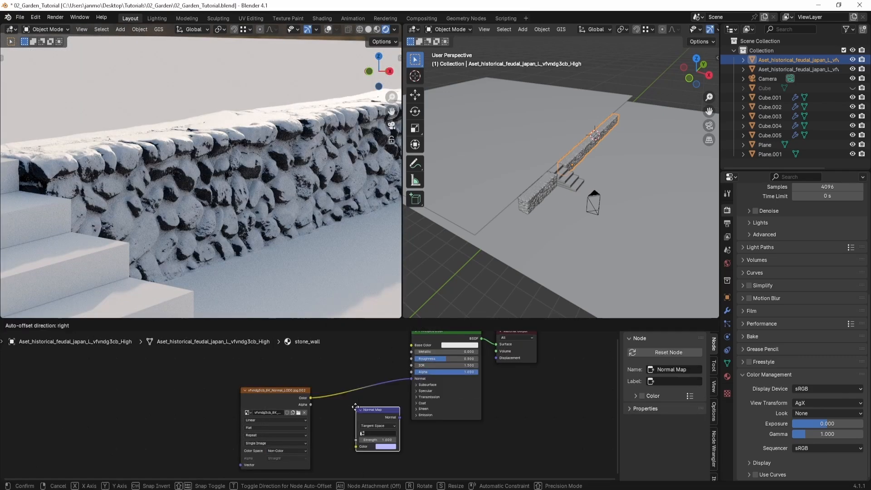
click(353, 431)
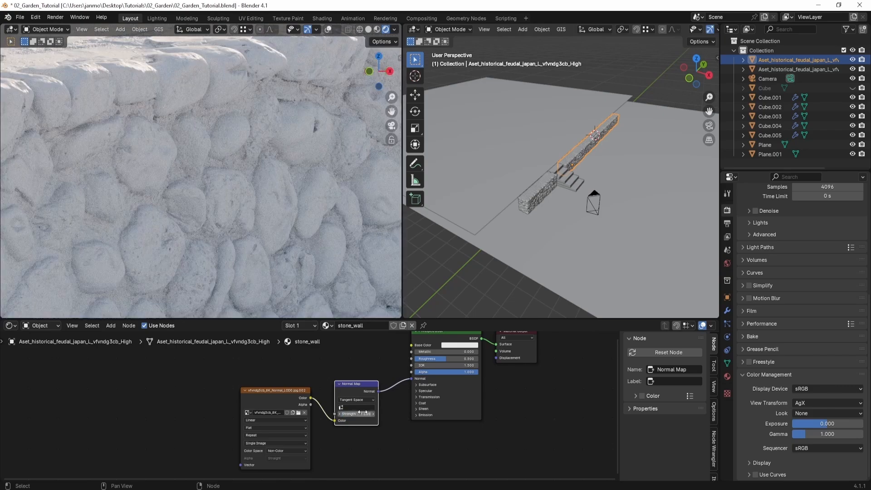
Step: Compare the Normal Map strength at 0 and 1, and set it to 0.5
click(362, 413)
text(0)
key(Return)
click(362, 413)
text(1)
key(Return)
click(363, 413)
text(0.5)
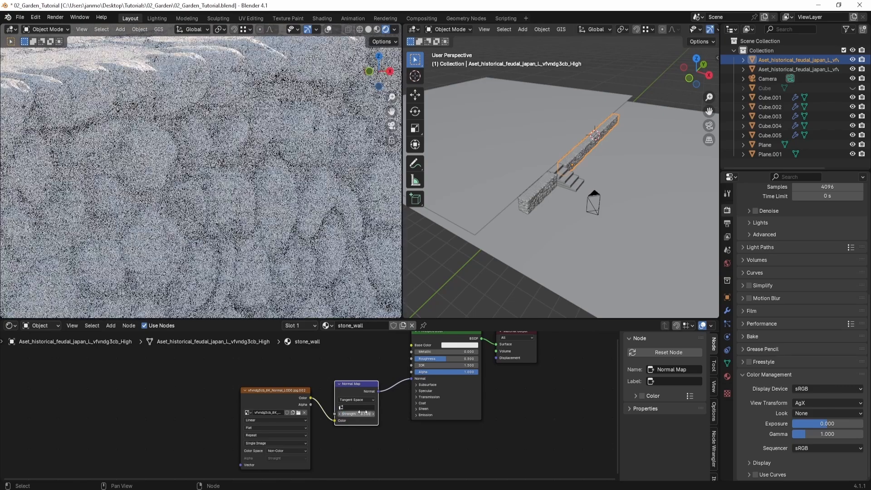
Step: Add another stone wall image texture above the normal texture and link it to the Principled BSDF's Specular IOR Level
scroll(363, 412, down, 3)
drag(340, 442, 286, 399)
drag(295, 402, 291, 475)
drag(3, 405, 379, 406)
scroll(363, 407, up, 1)
click(385, 395)
drag(299, 414, 284, 447)
Step: Add the vfvndg3cb_8K_Roughness image texture and route it through a Color Ramp into the Principled BSDF's Roughness
drag(2, 401, 269, 401)
scroll(305, 402, up, 1)
drag(299, 395, 393, 373)
key(shift+a)
click(346, 386)
scroll(313, 411, up, 3)
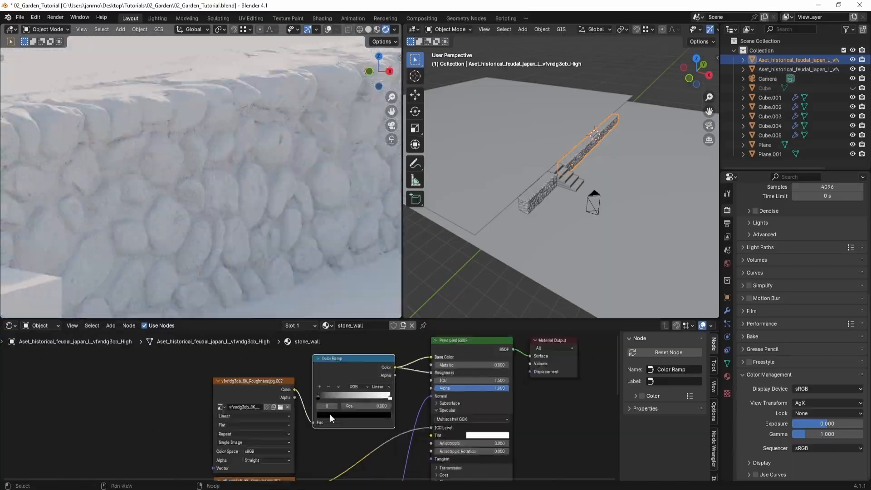
Step: Shift the Color Ramp's black stop toward the white one and cut the ramp's link to Base Color
middle_drag(330, 415, 287, 438)
scroll(287, 437, up, 1)
drag(273, 420, 342, 419)
middle_drag(273, 204, 272, 177)
scroll(309, 405, up, 2)
ctrl+right_drag(377, 366, 389, 385)
Step: Set the color value of the Color Ramp's dark stop to 0.5
click(313, 443)
click(329, 420)
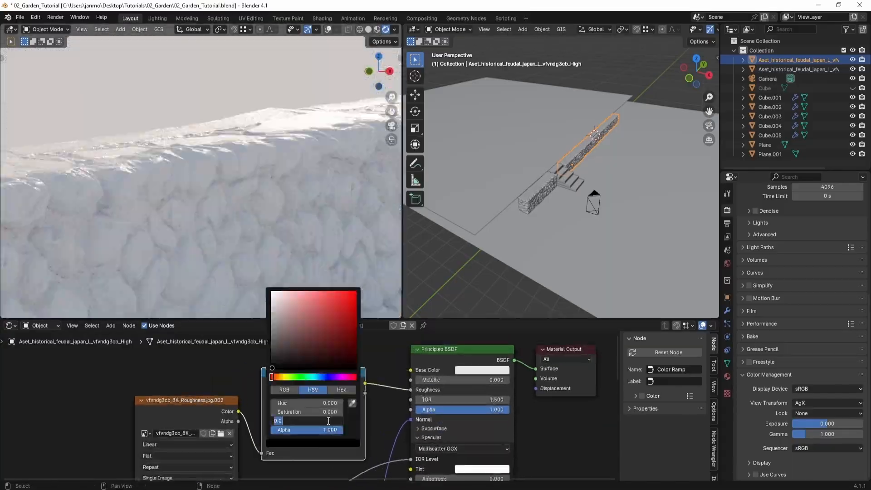
key(Return)
middle_drag(272, 191, 272, 218)
click(331, 442)
click(327, 421)
text(0.5)
key(Return)
click(325, 422)
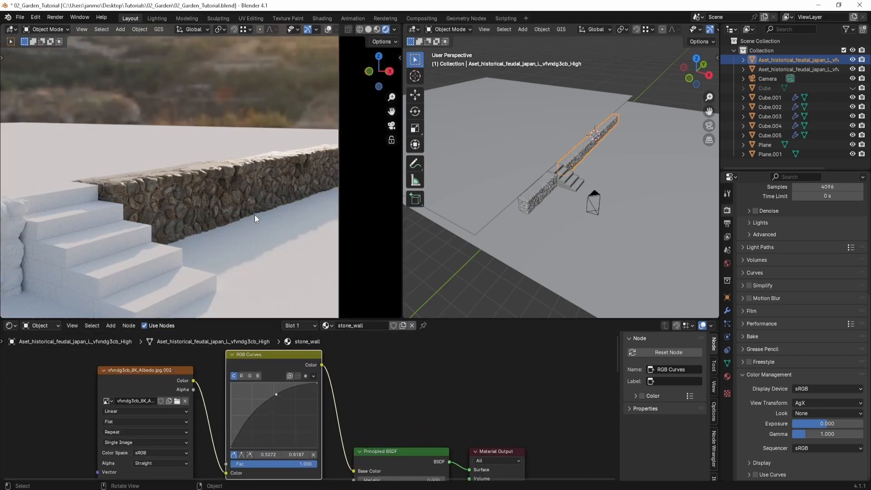
Step: Add a lower control point to the albedo texture's RGB Curves and pull it slightly down
scroll(255, 215, up, 4)
mouse_move(255, 406)
mouse_down()
mouse_move(274, 389)
mouse_move(252, 410)
mouse_up()
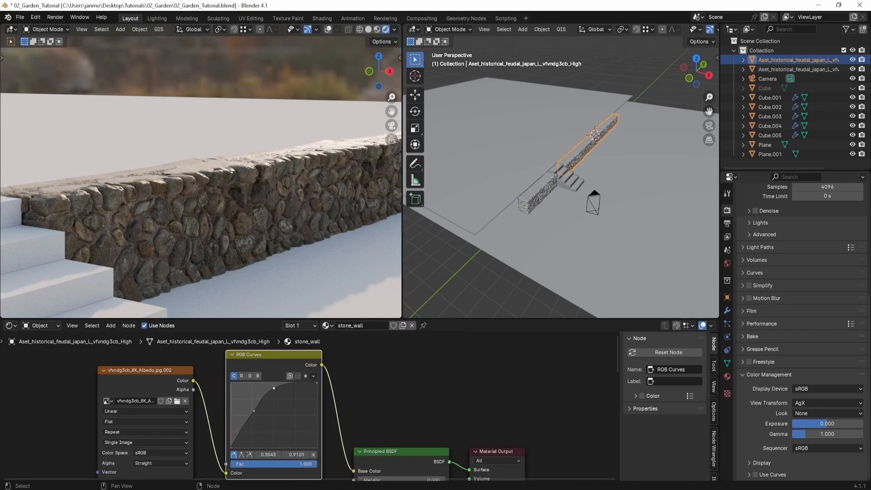
Step: Insert a Hue/Saturation/Value node after the RGB Curves with reduced saturation, and pull down the curve's lower control point
scroll(268, 381, down, 6)
drag(316, 398, 360, 388)
key(shift+a)
text(hue)
key(Return)
click(286, 399)
drag(288, 407, 279, 407)
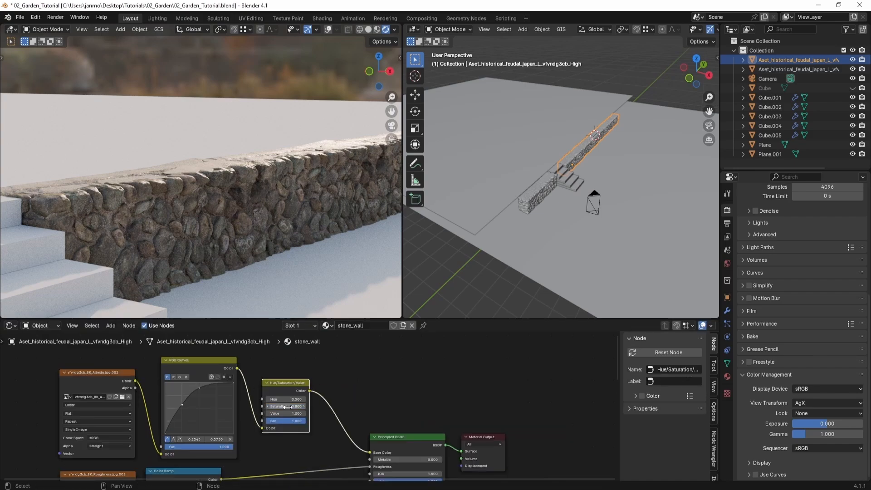
scroll(210, 428, up, 2)
drag(169, 393, 164, 398)
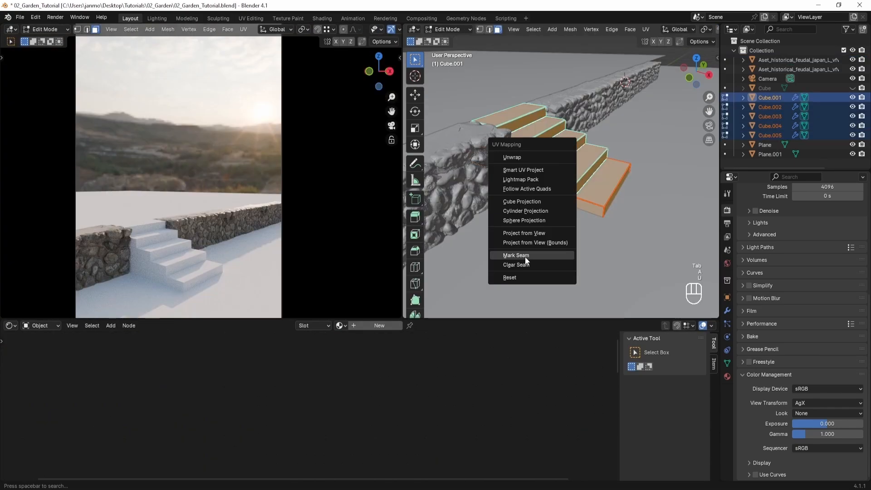
Step: Mark seams on all selected faces of the five stair blocks
click(525, 257)
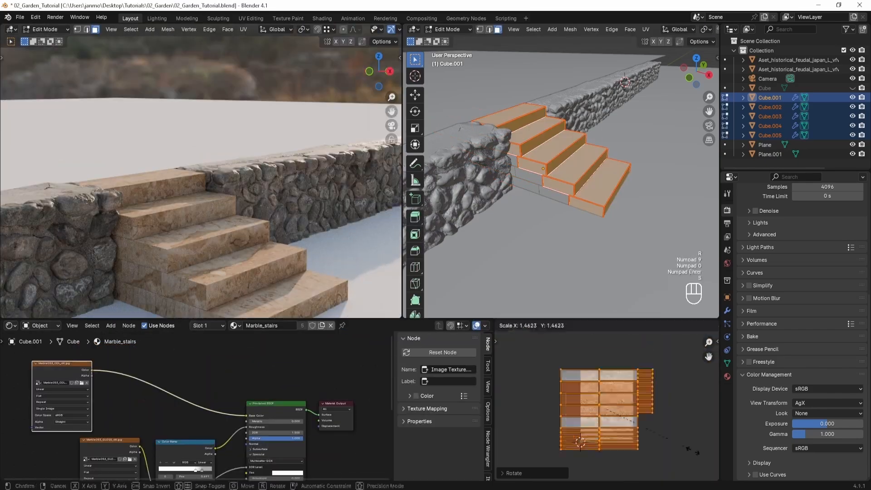
Step: Add a Mix Color node to the Marble_stairs material between the marble color texture and the Principled BSDF
key(shift+a)
text(mix)
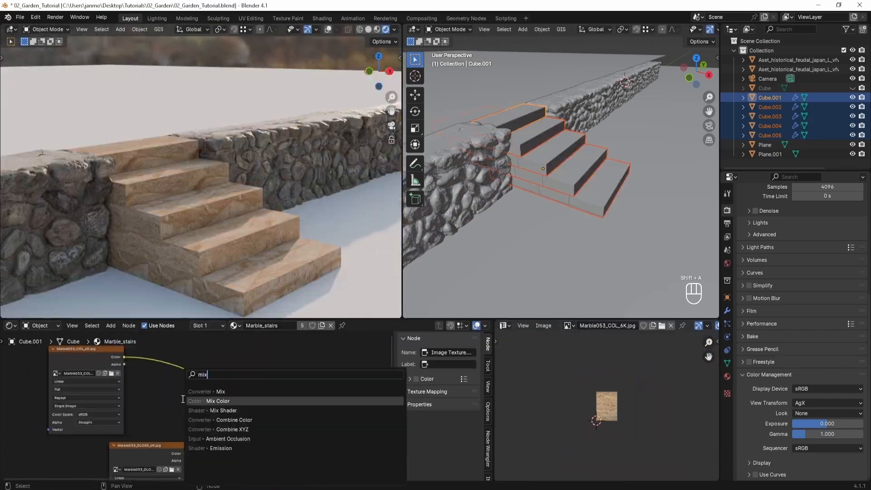
key(Return)
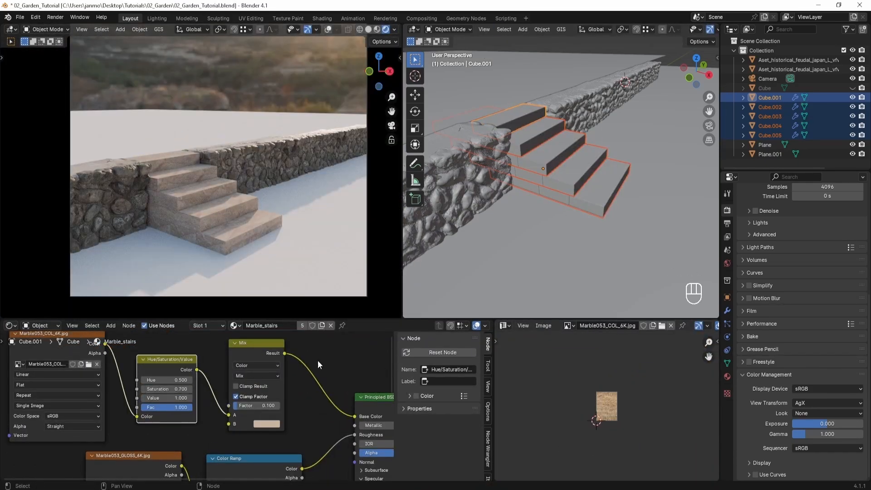
Step: Rescale the UVs of all five stair blocks and set the bottom step's Array UV offset to about U 0.4020, V 0.3156
key(s)
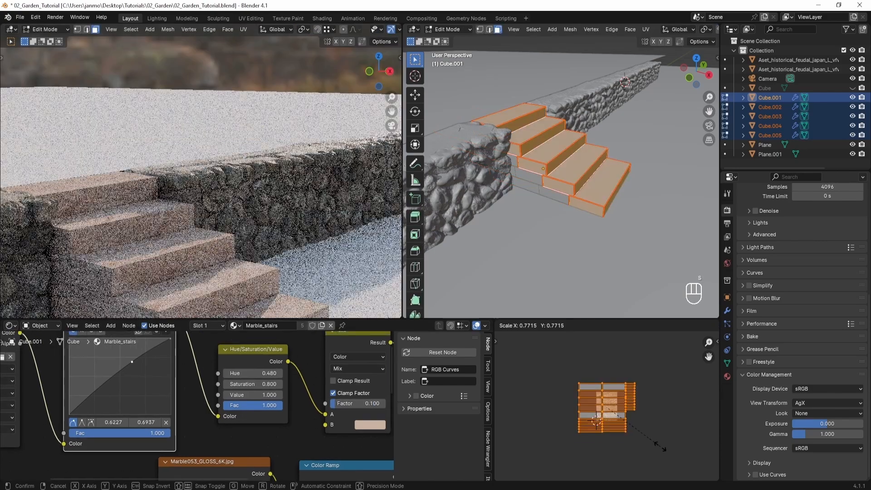
key(Tab)
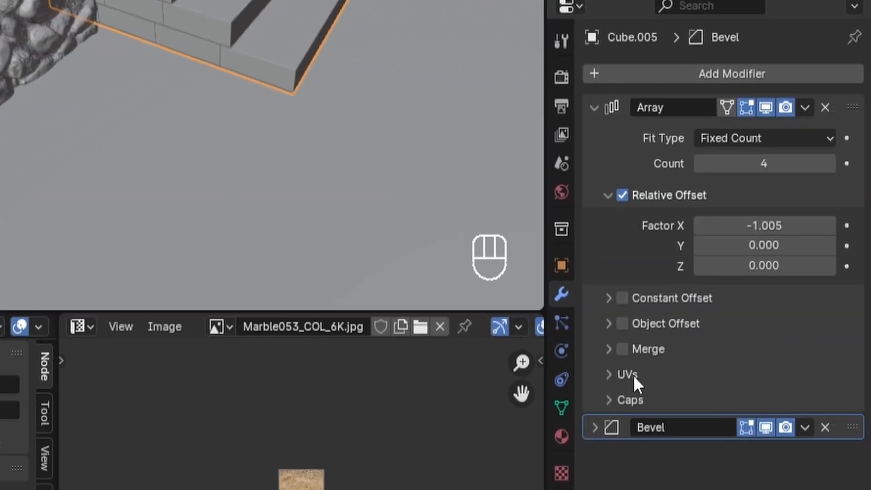
click(632, 375)
shift+drag(757, 406, 781, 406)
shift+drag(793, 405, 785, 425)
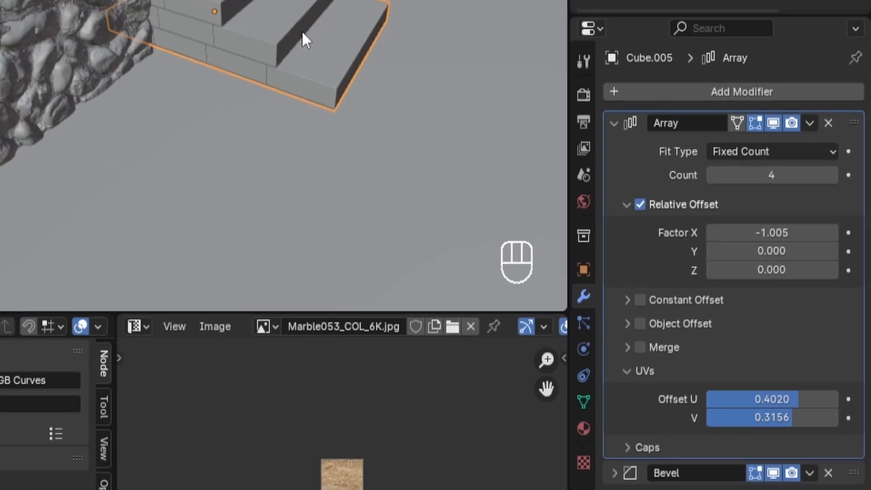
Step: Give the Array modifiers of the next three stair blocks their own UV offsets, using U 0.4000 and V 0.1864 on Cube.002
click(251, 11)
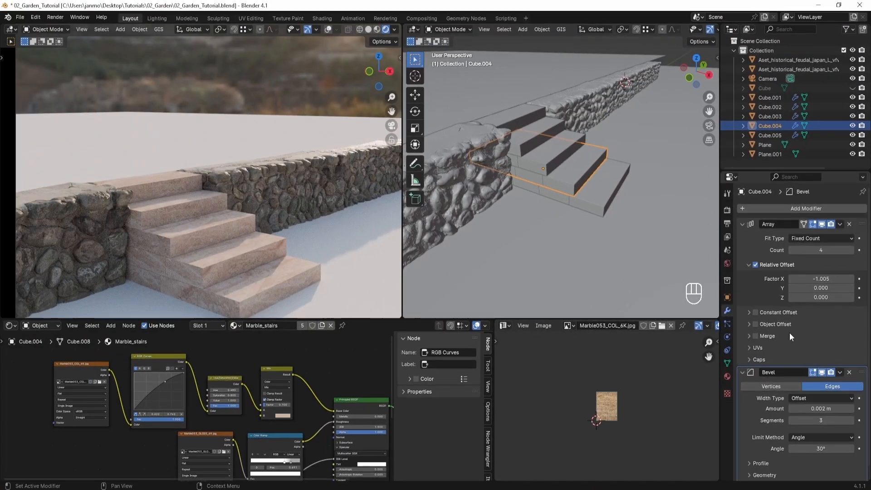
click(780, 348)
mouse_move(817, 362)
shift+mouse_down()
mouse_move(834, 362)
mouse_move(822, 371)
mouse_move(830, 371)
shift+mouse_up()
click(568, 154)
click(779, 347)
click(530, 135)
click(768, 349)
shift+middle_drag(279, 283, 278, 255)
scroll(278, 255, up, 2)
shift+middle_drag(205, 245, 187, 214)
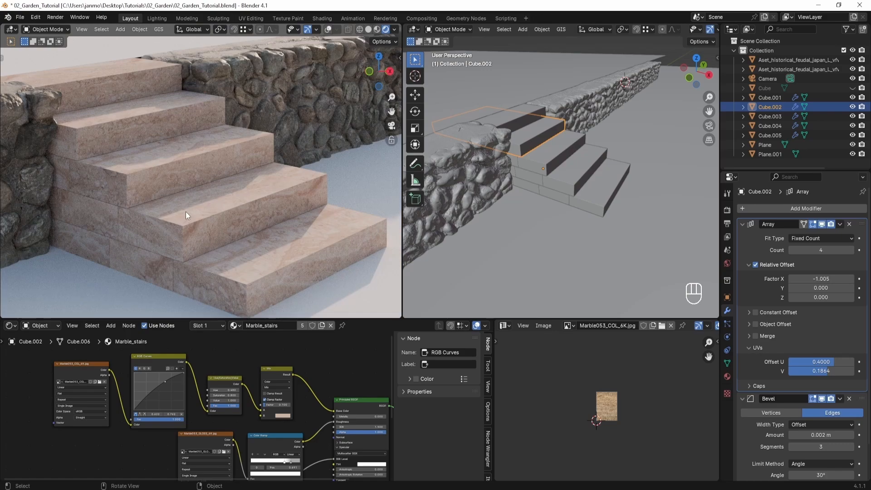
scroll(216, 190, down, 2)
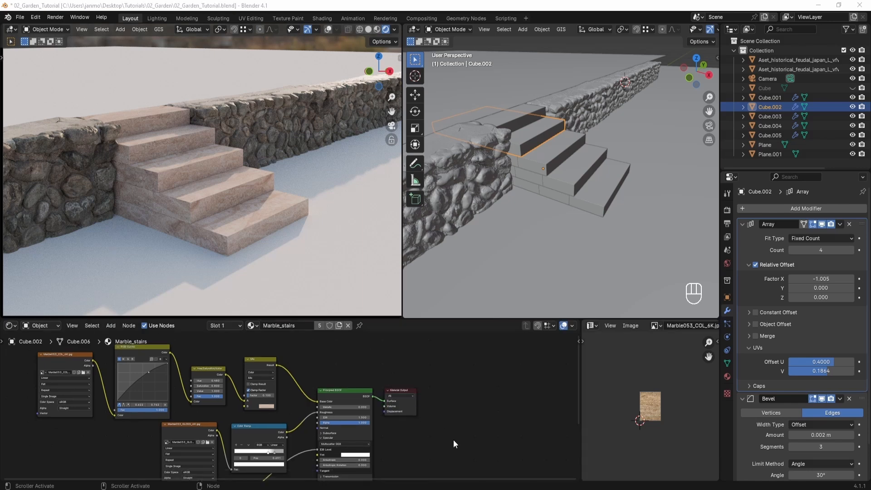
Step: Move the Principled BSDF and Material Output away from the texture nodes and set the subsurface Weight to 1.000
drag(455, 444, 344, 375)
key(g)
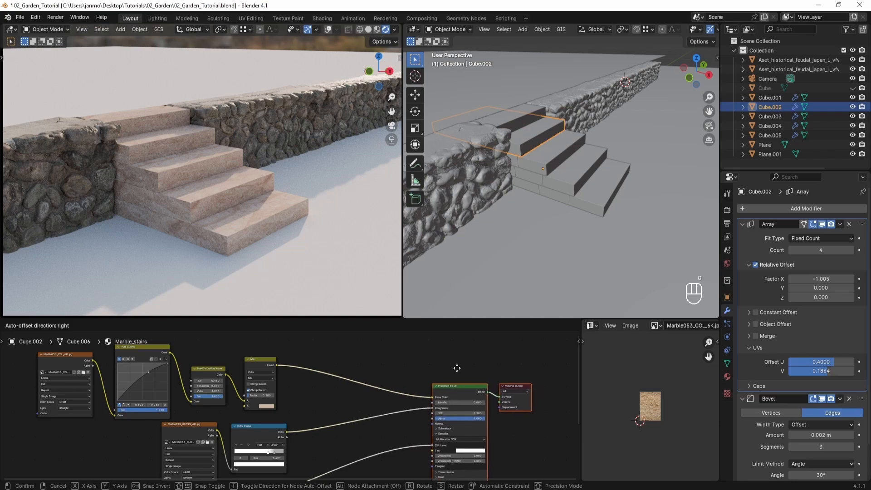
click(457, 369)
scroll(396, 433, up, 3)
middle_drag(422, 446, 287, 390)
click(387, 420)
scroll(336, 426, up, 1)
scroll(286, 389, up, 4)
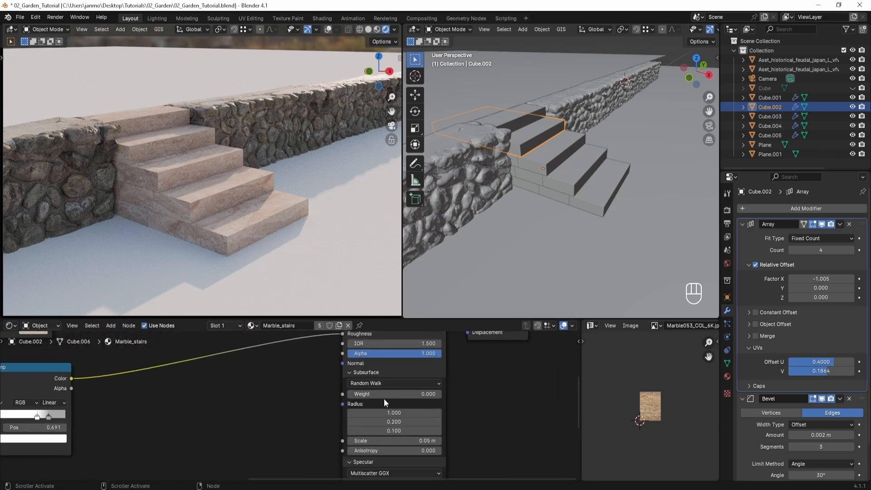
drag(384, 397, 443, 397)
scroll(257, 292, up, 6)
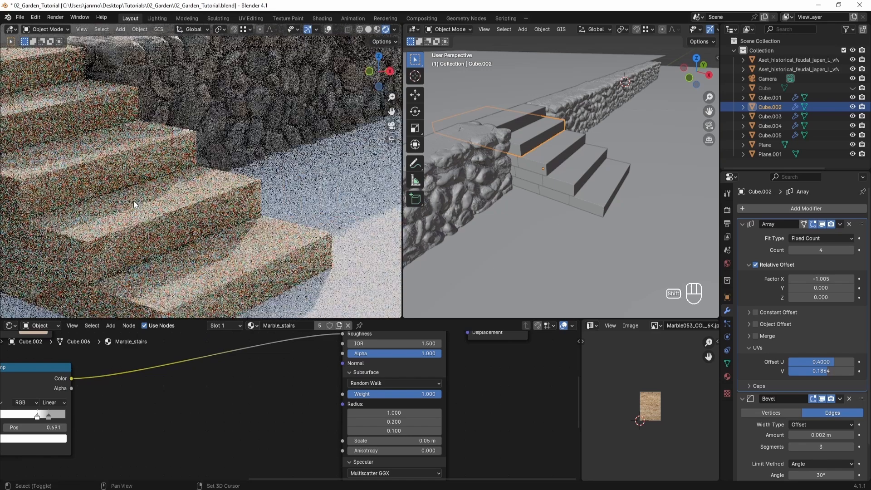
Step: Set all three subsurface Radius values to 1.0 and the subsurface Scale to 0.04 m
drag(396, 420, 399, 411)
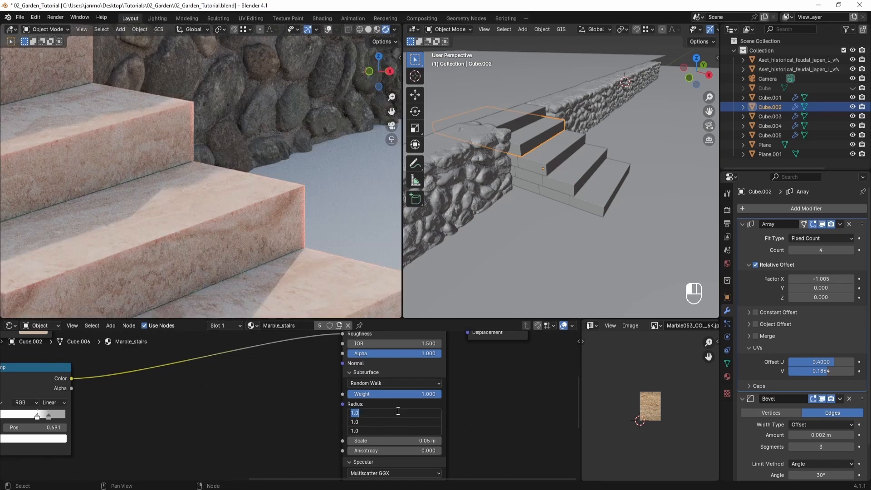
key(Return)
click(364, 441)
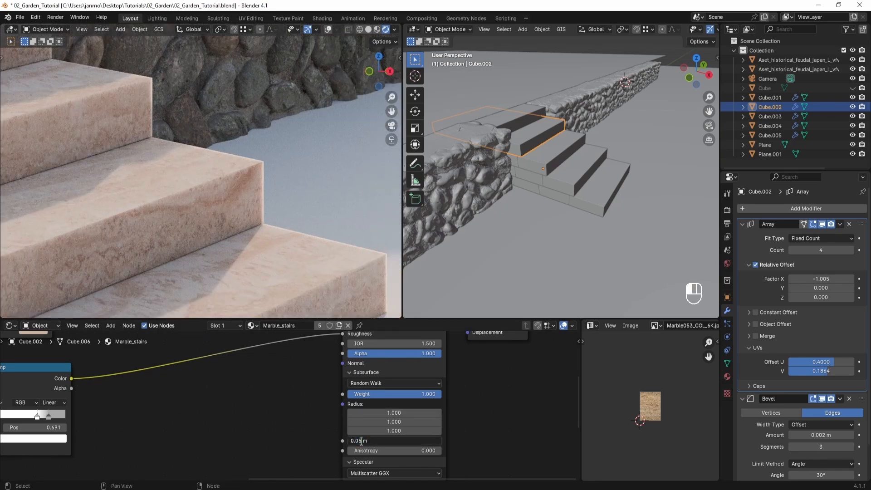
key(Return)
Step: Duplicate a marble texture node and feed it through a new Color Ramp into the subsurface Weight
scroll(119, 358, down, 5)
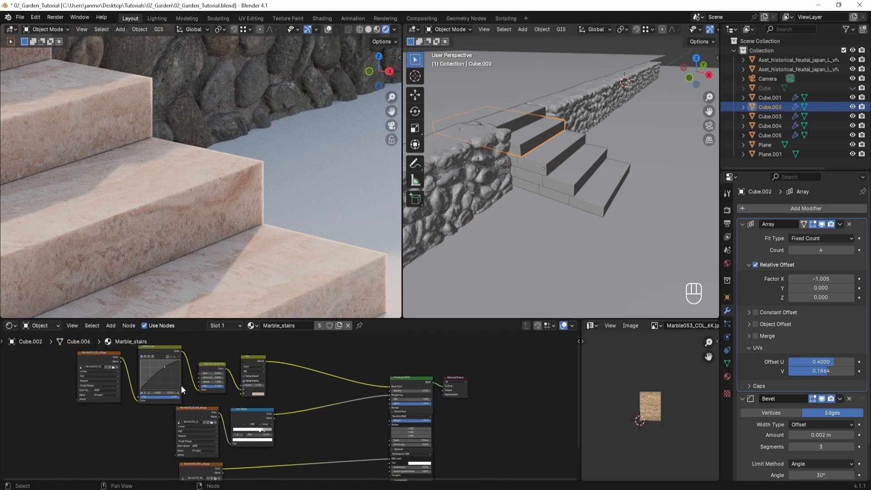
key(shift+d)
click(135, 453)
middle_drag(263, 451, 282, 416)
scroll(282, 416, up, 1)
drag(155, 417, 425, 354)
key(shift+a)
text(col)
key(Return)
click(393, 382)
Step: Raise the subsurface Color Ramp's contrast by placing the black stop at 0.305 with the white stop close beside it
scroll(360, 411, up, 9)
middle_drag(361, 411, 272, 370)
drag(316, 376, 254, 377)
click(274, 376)
middle_drag(259, 211, 254, 193)
scroll(252, 193, down, 1)
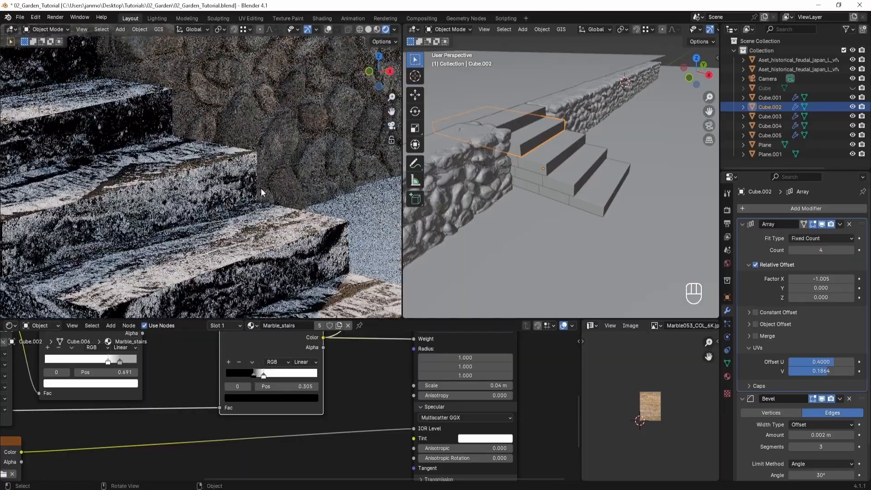
Step: Reconnect the Mix node's Result to the Principled BSDF's Base Color and check the marble on the steps
scroll(320, 351, down, 4)
middle_drag(320, 352, 303, 461)
drag(371, 391, 345, 385)
drag(159, 348, 372, 392)
scroll(330, 246, up, 7)
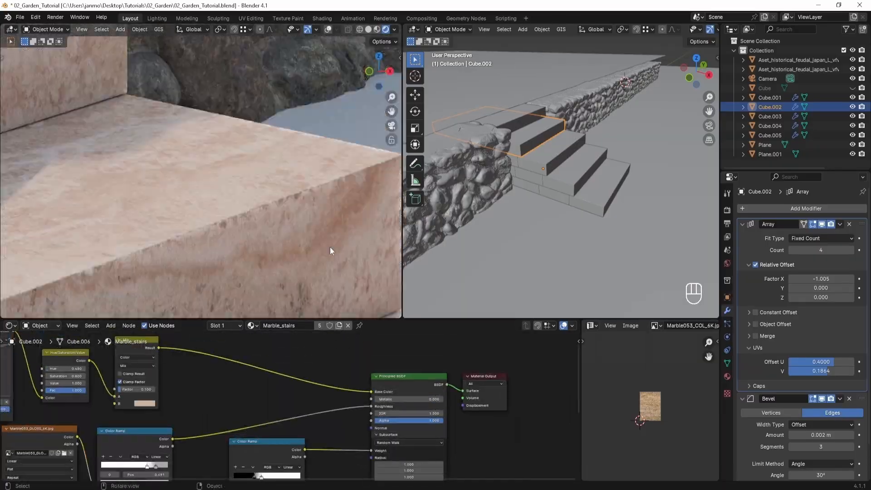
shift+middle_drag(331, 246, 265, 233)
scroll(245, 233, down, 2)
scroll(264, 237, down, 6)
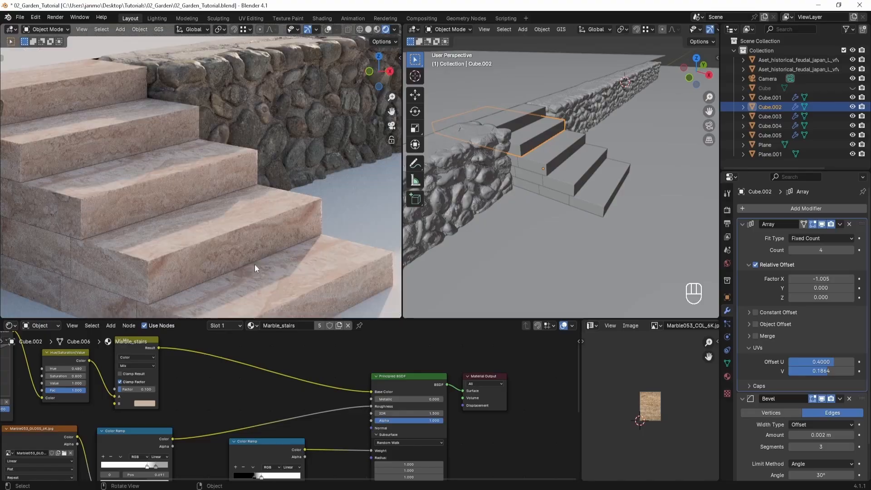
shift+middle_drag(255, 264, 257, 215)
scroll(290, 405, up, 2)
scroll(227, 427, up, 3)
Step: Set the subsurface Color Ramp's black stop to 0.273 and bring the white stop slightly closer to it
middle_drag(234, 472, 224, 383)
scroll(223, 384, up, 3)
drag(231, 408, 227, 408)
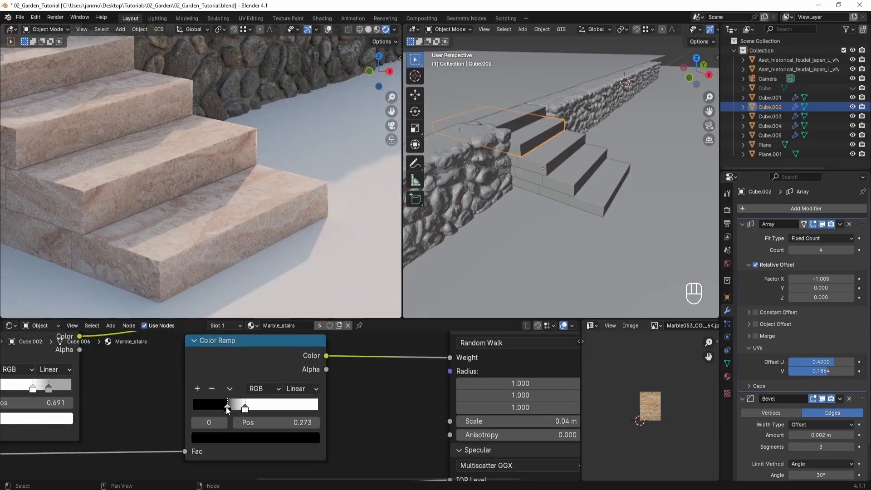
shift+middle_drag(224, 163, 263, 210)
scroll(265, 213, down, 3)
scroll(290, 406, up, 1)
drag(238, 408, 228, 409)
scroll(273, 211, up, 6)
shift+middle_drag(273, 211, 313, 245)
scroll(232, 241, down, 6)
scroll(313, 245, down, 3)
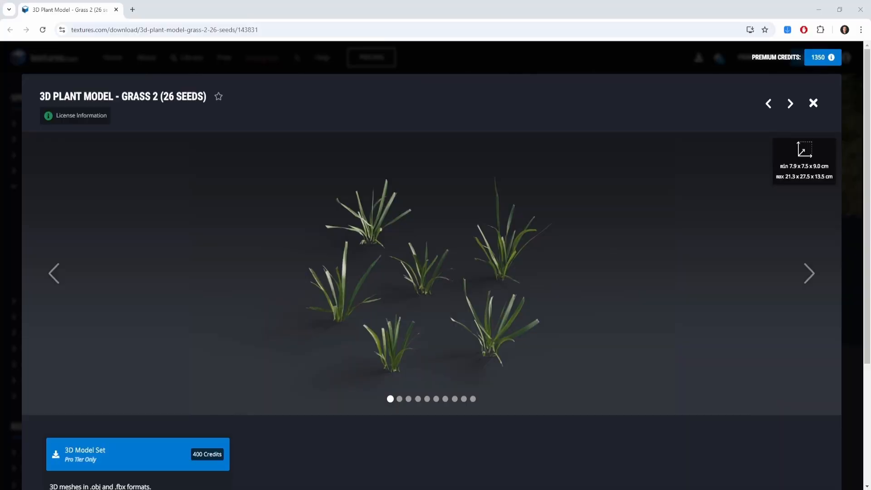
Step: Switch to textures.com in the browser and look through the preview images of the 3D Plant Model Grass 2 set
click(809, 274)
click(809, 274)
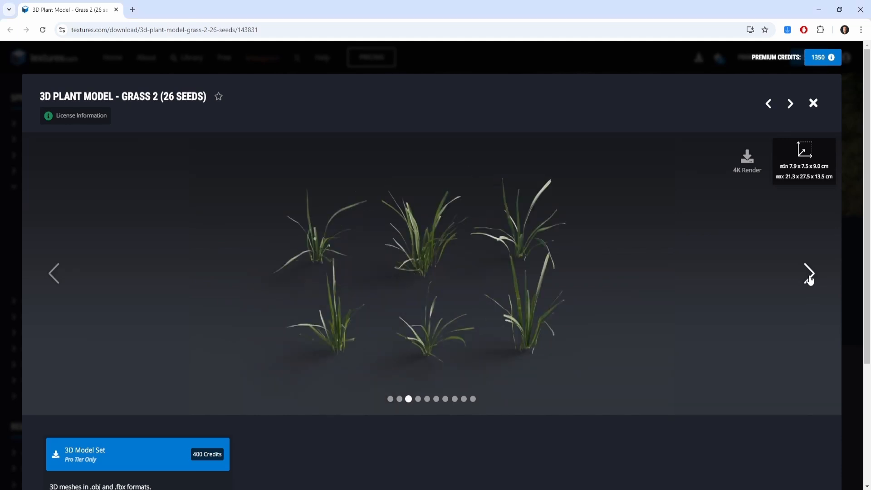
click(809, 274)
click(809, 274)
click(809, 275)
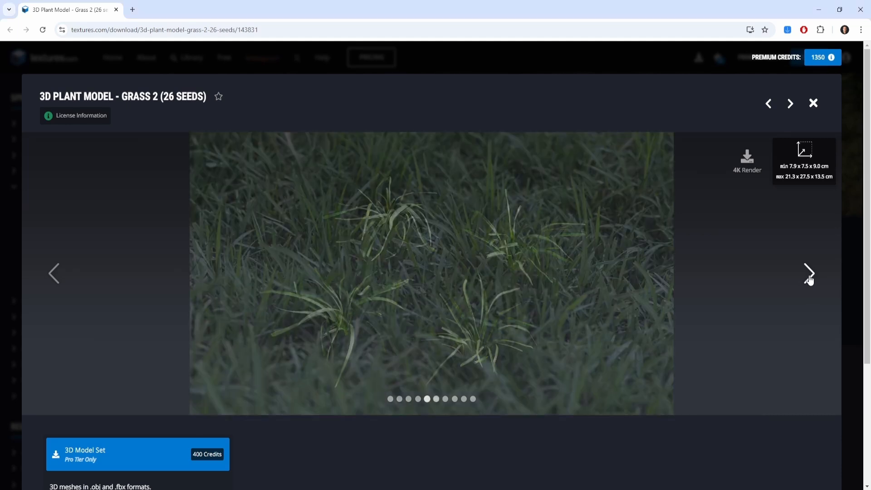
click(810, 274)
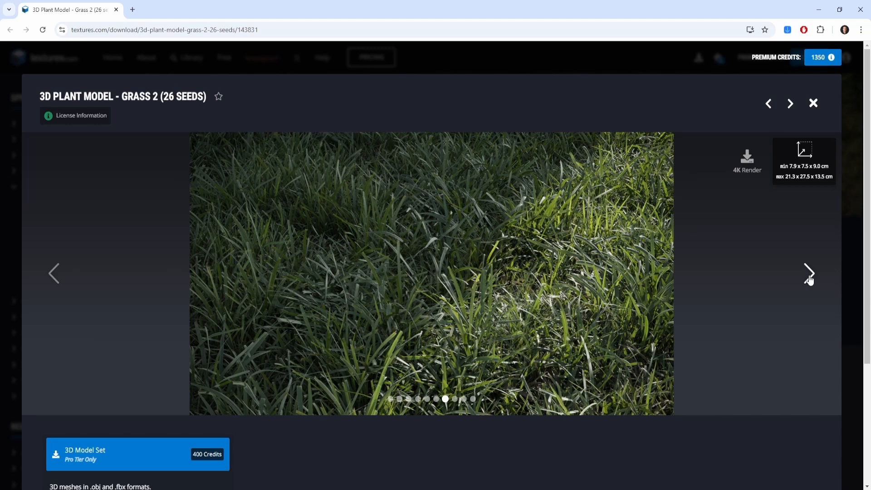
click(810, 275)
click(809, 274)
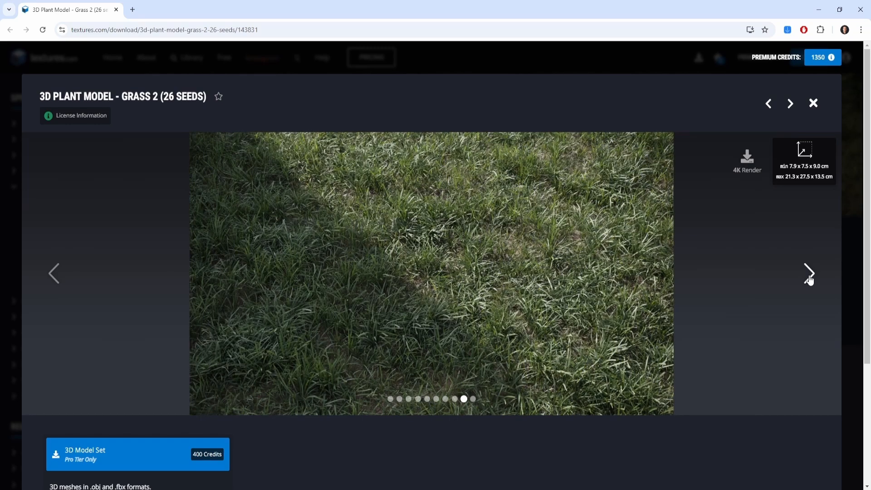
click(810, 275)
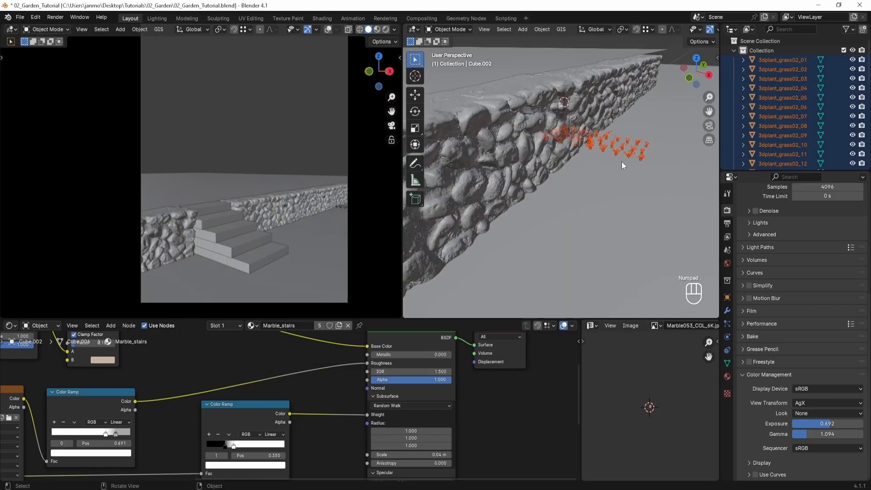
Step: In Blender, isolate the imported grass models and move them to a new collection named PARTICLES
key(KP_Divide)
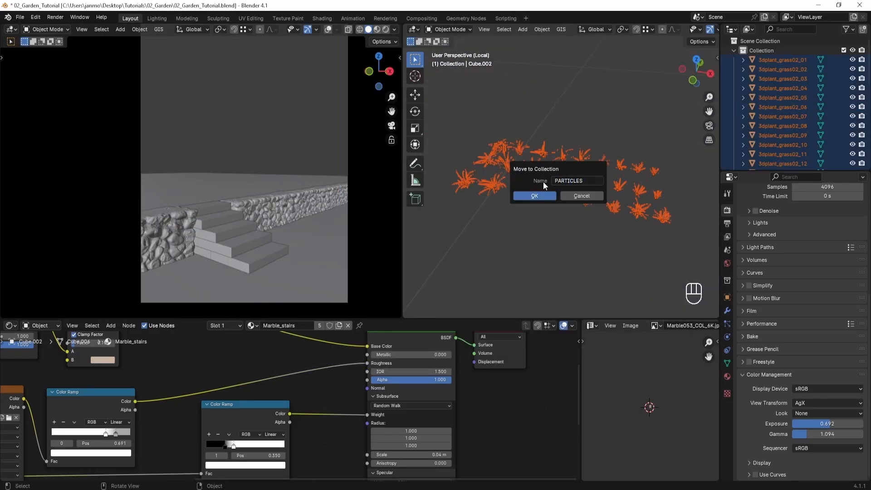
click(535, 196)
drag(741, 167, 757, 55)
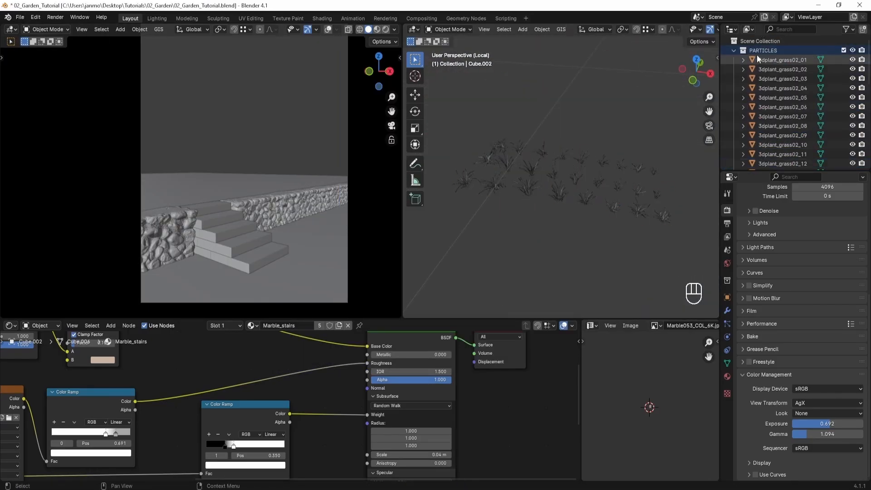
Step: Select all the grass plants, move them into a new collection named Grass_particles inside PARTICLES, and collapse it
click(757, 60)
scroll(764, 113, down, 7)
shift+click(763, 104)
text(m)
text(Grass_pa)
text(rticles)
key(Return)
click(734, 60)
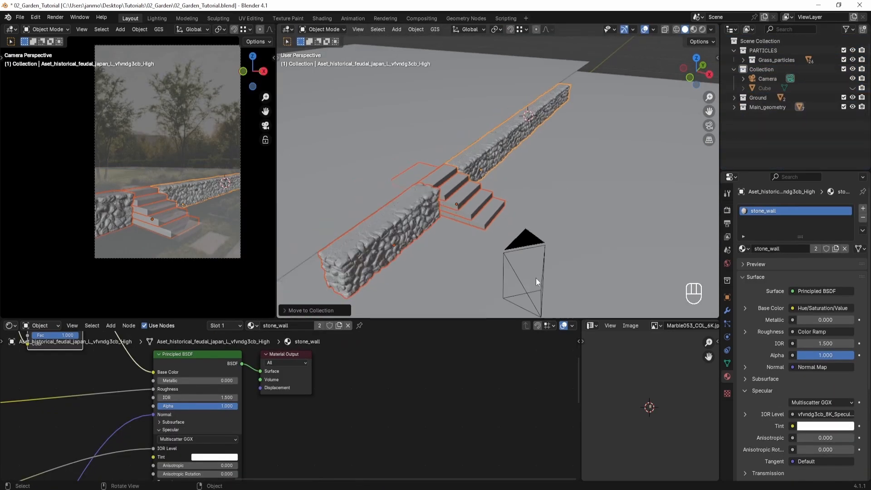
Step: Assign the green color tag to the Ground collection
click(748, 70)
right_click(754, 88)
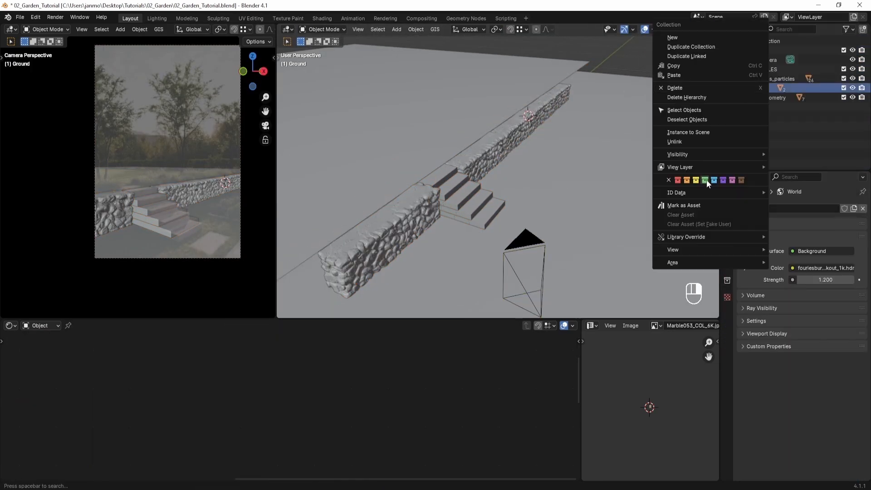
click(706, 181)
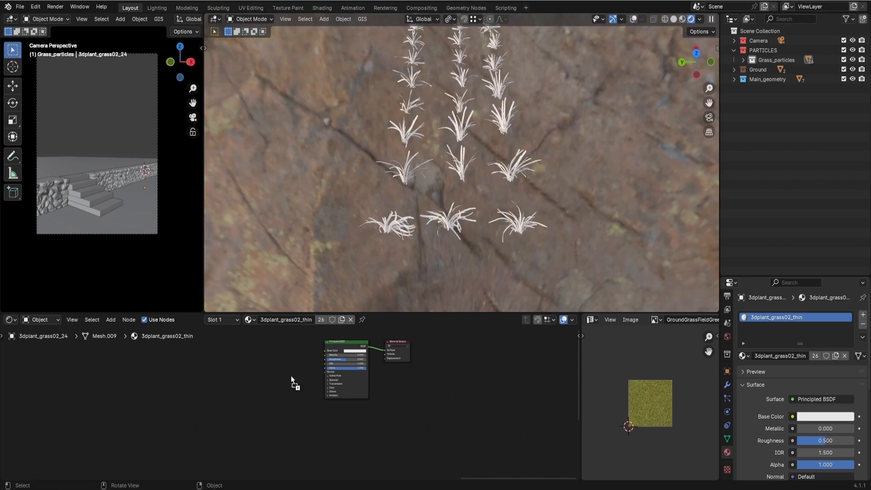
Step: Connect the grass normal texture as Non-Color to the Principled BSDF's Normal and insert a Normal Map node between them
scroll(289, 402, up, 6)
drag(291, 377, 345, 354)
click(265, 443)
click(310, 421)
drag(254, 383, 154, 376)
key(shift+a)
click(247, 390)
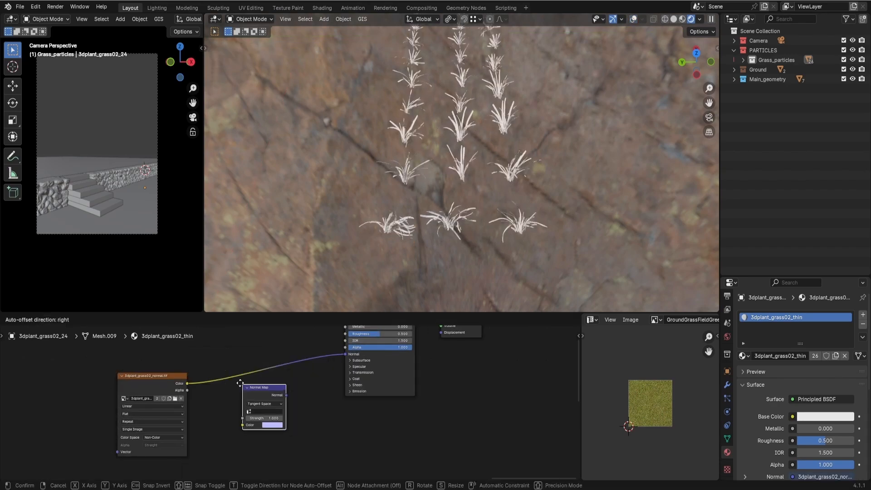
click(234, 361)
Step: Try a Normal Map strength of 10 while inspecting the grass blades up close, and reset it to 1
scroll(460, 184, up, 8)
middle_drag(459, 183, 517, 220)
scroll(516, 220, up, 4)
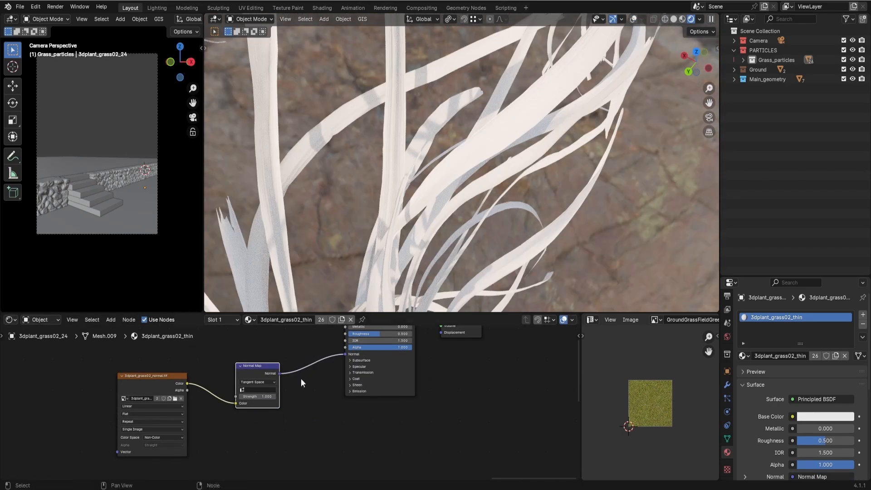
scroll(301, 383, up, 1)
scroll(429, 224, down, 10)
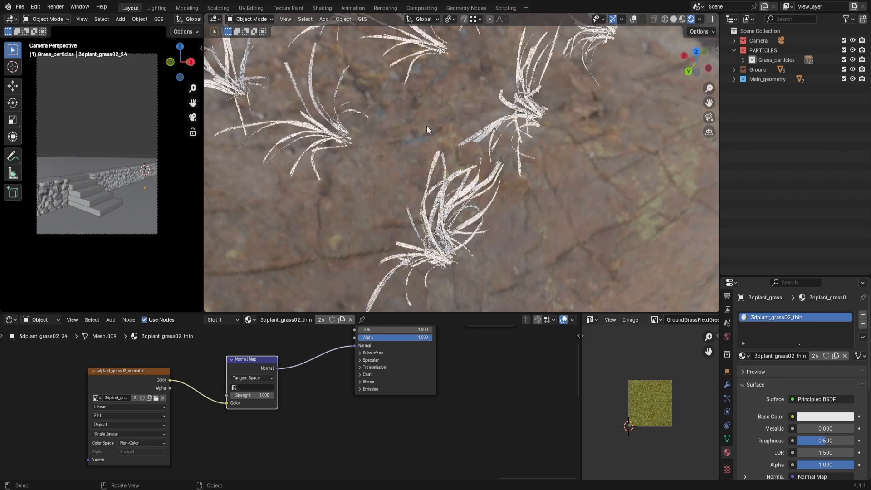
scroll(470, 210, up, 8)
click(259, 397)
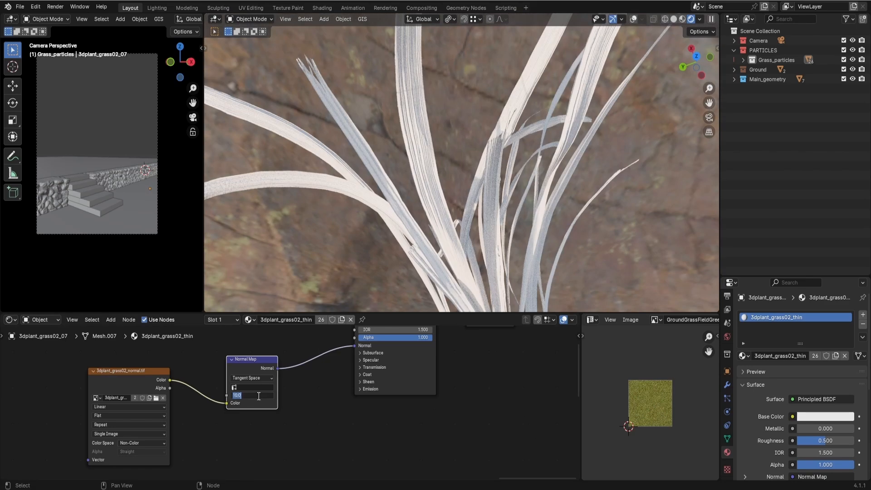
text(1)
key(Return)
scroll(568, 147, down, 8)
scroll(291, 402, down, 4)
Step: Move the normal nodes down and connect the 3dplant_grass02_roughness.tif texture to the Principled BSDF's Roughness
drag(295, 368, 191, 409)
key(g)
click(190, 472)
click(291, 404)
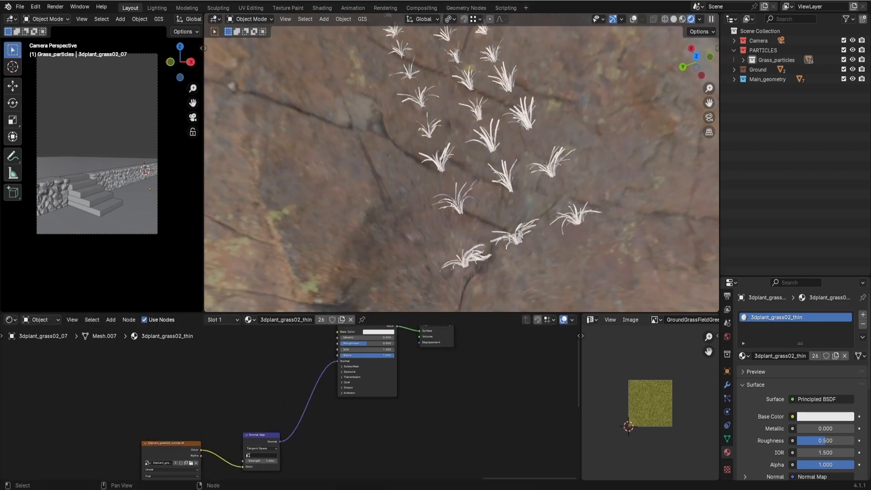
key(ctrl+v)
drag(200, 369, 188, 367)
middle_drag(187, 367, 142, 386)
scroll(141, 387, up, 1)
drag(160, 392, 316, 358)
drag(135, 386, 129, 387)
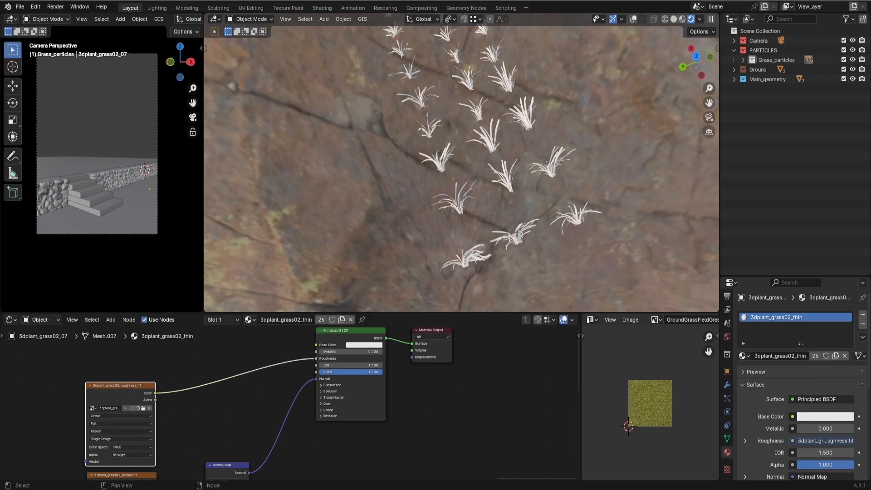
Step: Place the grass albedo texture above the roughness texture and connect it to the Principled BSDF's Base Color
middle_drag(173, 365, 179, 388)
key(g)
click(210, 365)
middle_drag(296, 364, 290, 385)
drag(156, 348, 318, 387)
middle_drag(482, 235, 504, 218)
scroll(486, 190, up, 4)
scroll(361, 415, down, 4)
Step: Make room before the Material Output and add a Translucent BSDF with its Color fed by the grass sss texture
middle_drag(361, 416, 316, 346)
drag(317, 346, 413, 344)
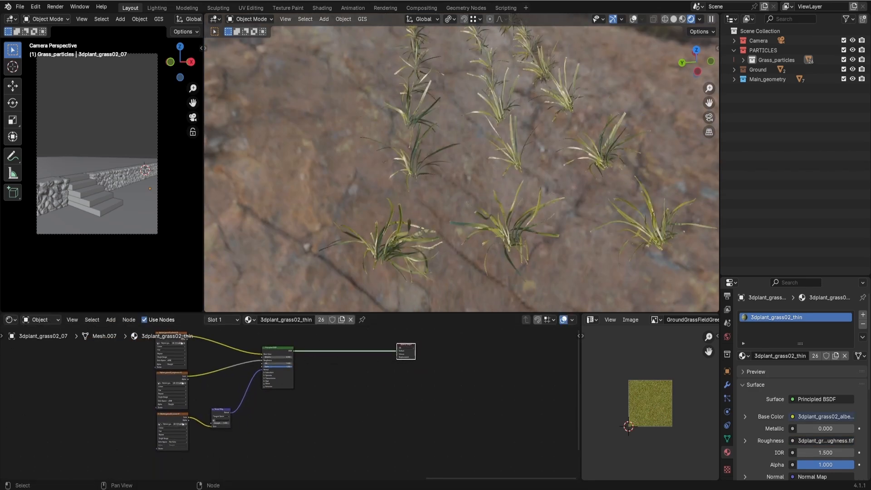
drag(275, 403, 277, 405)
scroll(291, 405, up, 3)
click(321, 399)
key(shift+a)
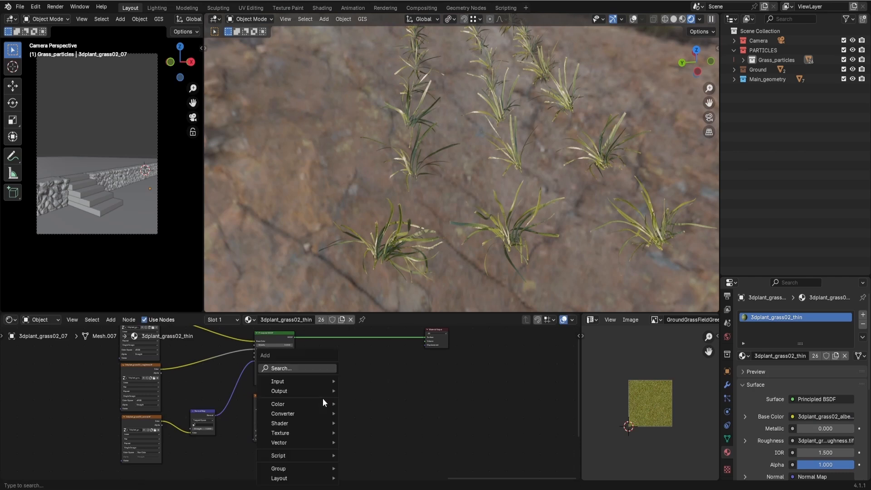
text(trans)
key(Return)
scroll(291, 399, up, 2)
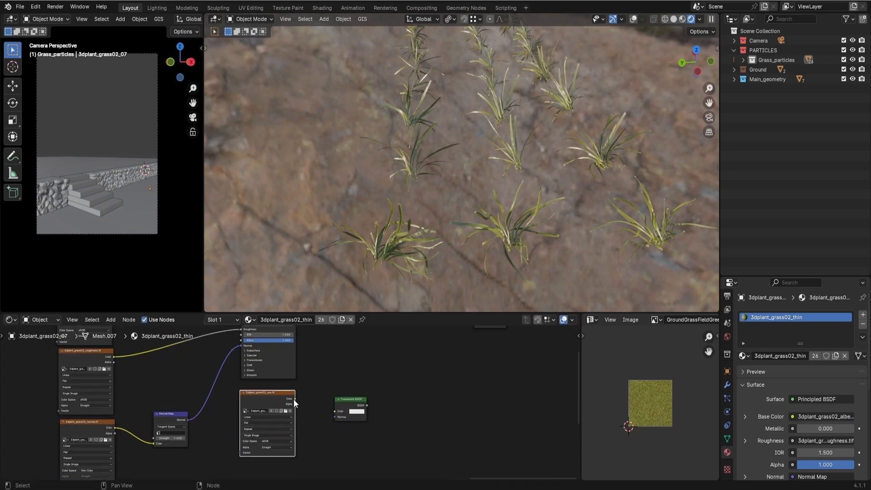
click(334, 397)
Step: Insert an Add Shader after the Principled BSDF and connect the Translucent BSDF to its second shader input
scroll(362, 394, down, 2)
key(shift+a)
text(add)
key(Return)
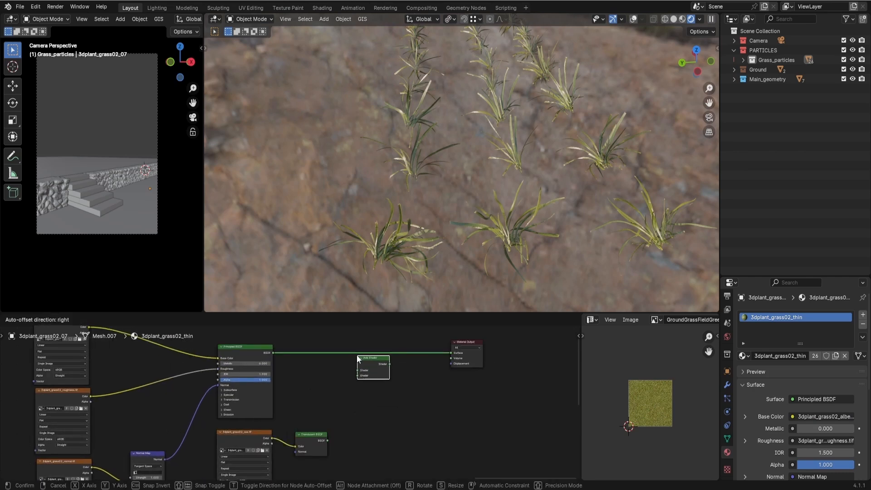
click(356, 378)
click(352, 399)
drag(327, 441, 340, 404)
Step: Mix the Principled BSDF with the Add Shader through a Mix Shader placed just before the Material Output
ctrl+shift+right_drag(345, 395, 277, 379)
middle_drag(418, 396, 334, 410)
key(g)
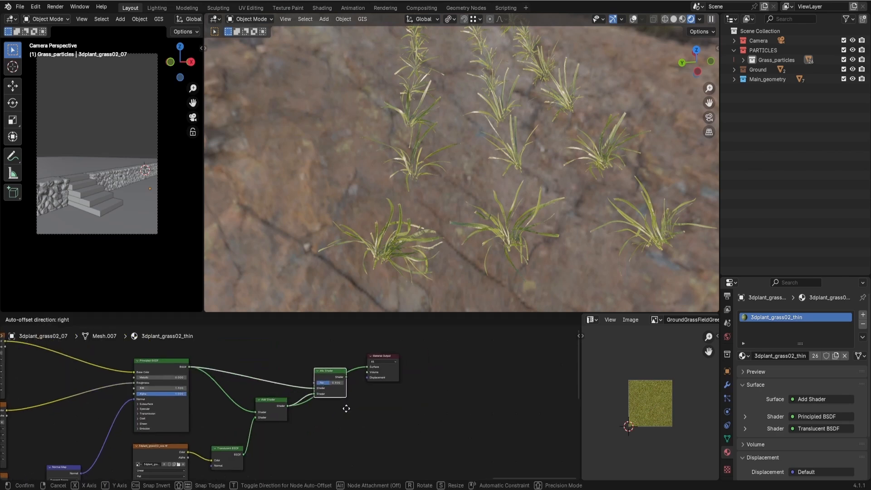
click(346, 406)
key(g)
click(372, 394)
Step: Try a different Mix Shader factor while inspecting the grass, and set it back to 0.5
middle_drag(456, 196, 470, 196)
scroll(345, 382, up, 3)
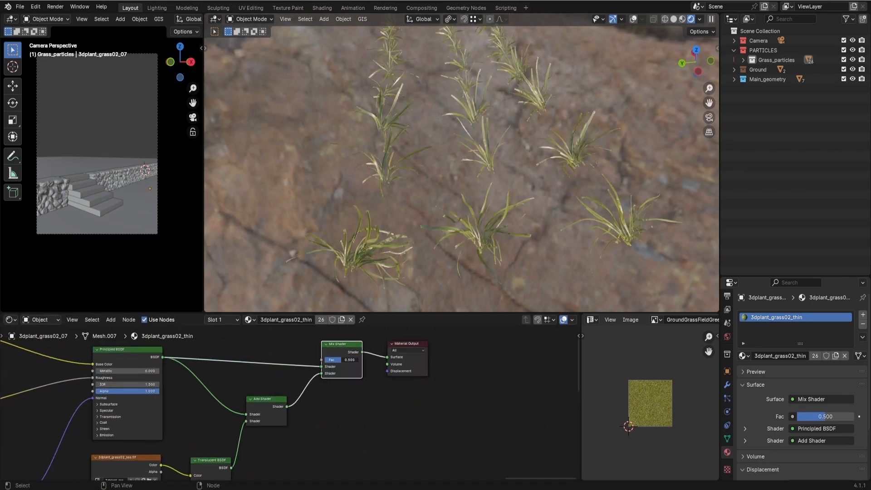
drag(342, 360, 359, 360)
click(348, 360)
text(.5)
key(Return)
Step: Place the grass alpha texture above the Mix Shader and move the Material Output farther away from it
scroll(364, 380, down, 3)
click(342, 349)
middle_drag(343, 353, 345, 401)
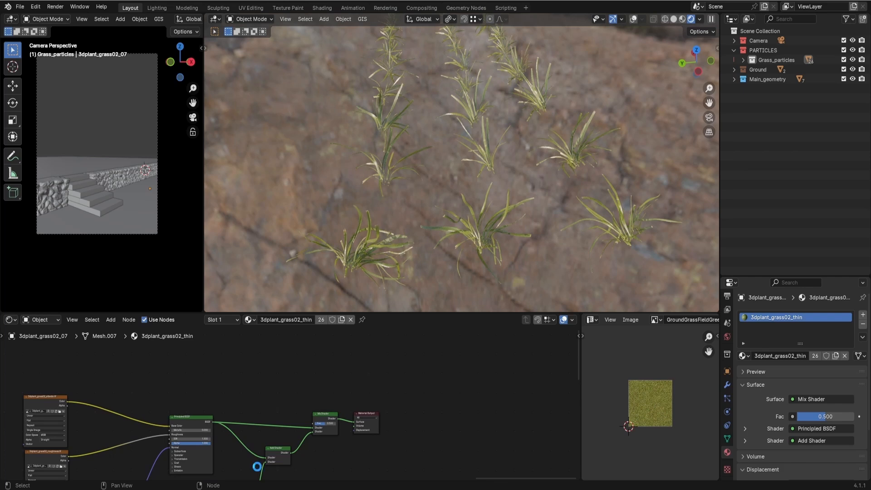
drag(258, 467, 314, 353)
click(390, 413)
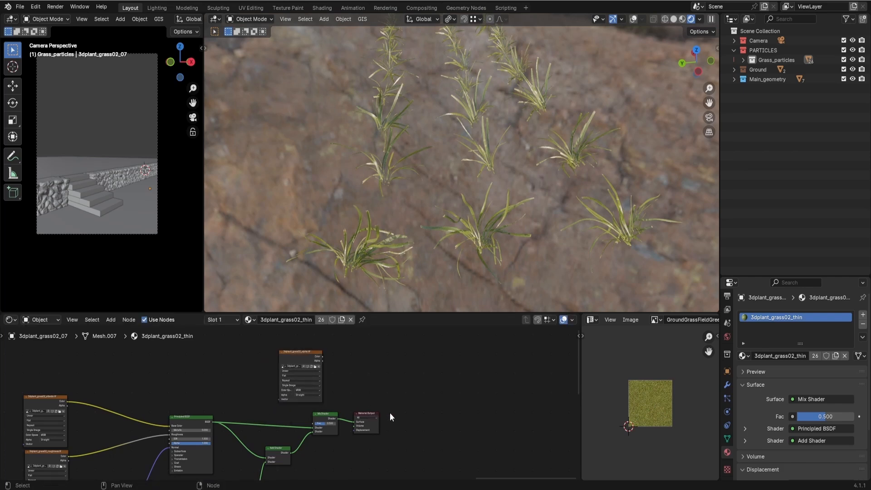
drag(363, 415, 435, 415)
Step: Add a Transparent BSDF and combine it with the existing Mix Shader through a second Mix Shader before the Material Output
scroll(422, 415, up, 4)
middle_drag(308, 471, 317, 439)
key(shift+a)
text(tran)
key(Return)
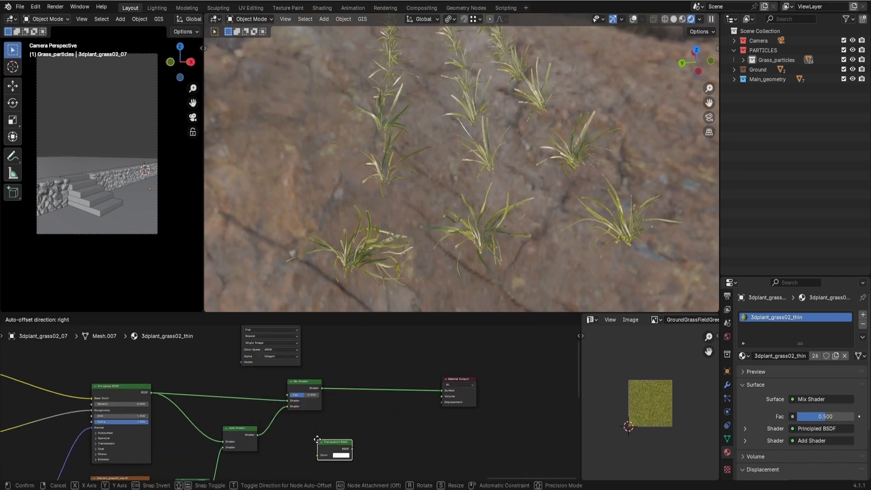
click(297, 429)
ctrl+shift+right_drag(312, 431, 307, 402)
drag(374, 409, 389, 383)
Step: Connect the grass alpha texture's Color to the second Mix Shader's Fac
middle_drag(307, 340, 306, 388)
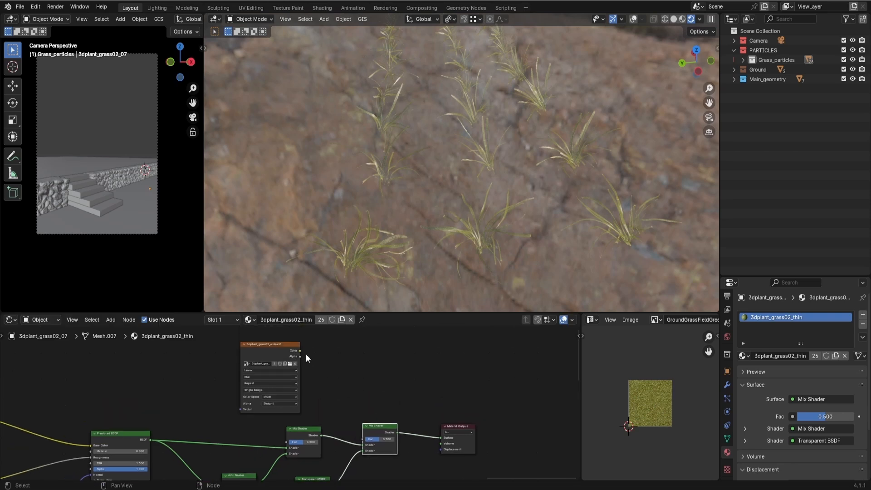
drag(300, 351, 363, 439)
scroll(358, 434, up, 3)
middle_drag(352, 431, 345, 382)
mouse_move(376, 414)
mouse_down()
mouse_move(336, 405)
mouse_move(375, 407)
mouse_up()
click(368, 389)
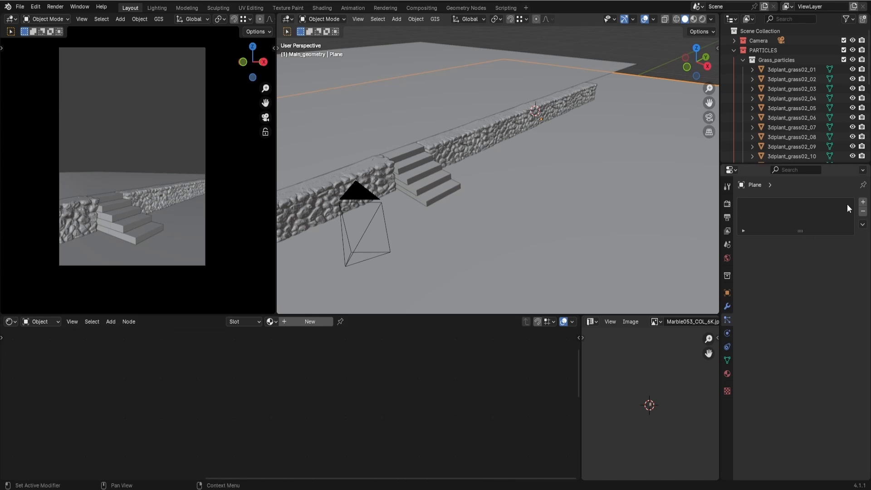
Step: Add a particle system to the ground plane, name it Grass, and make it a Hair system
click(863, 204)
click(772, 244)
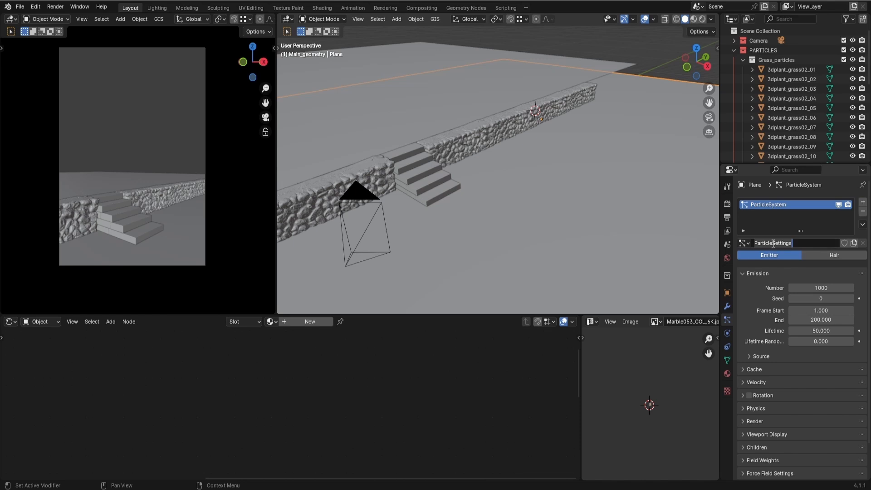
text(Grass)
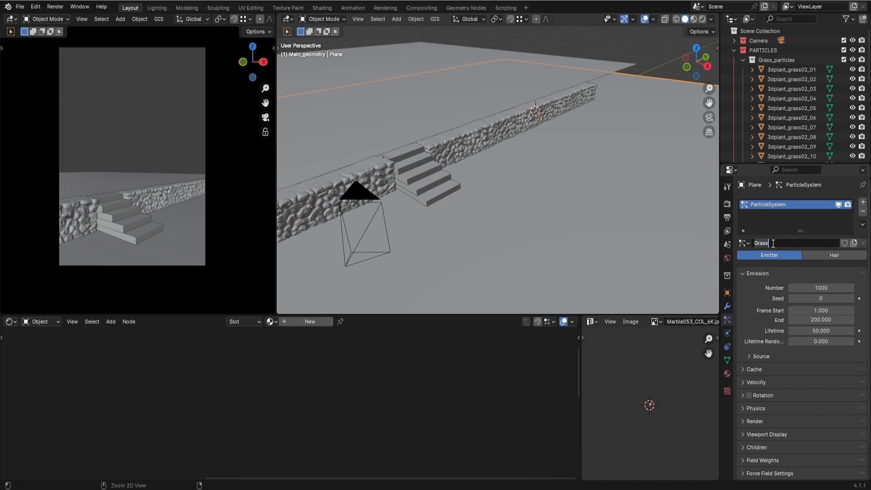
text(Grass)
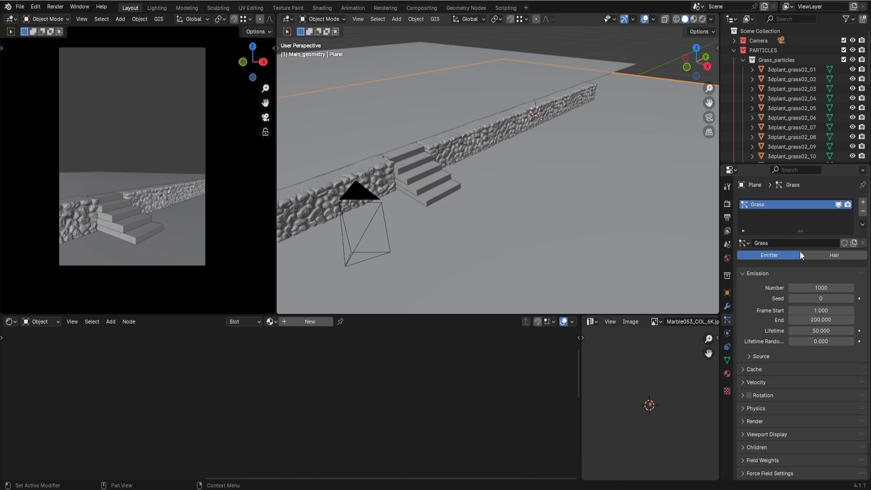
click(808, 256)
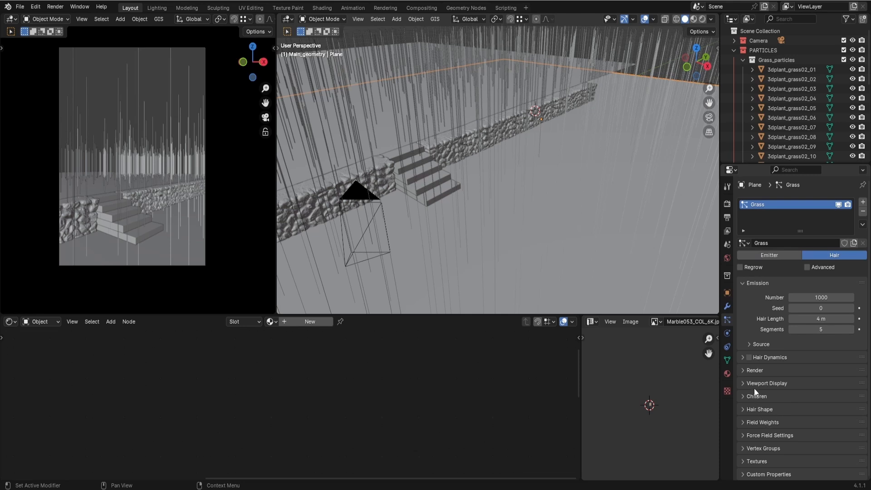
Step: Render the Grass particles as a collection, using Grass_particles as the instance collection
click(755, 372)
scroll(754, 374, down, 1)
click(805, 365)
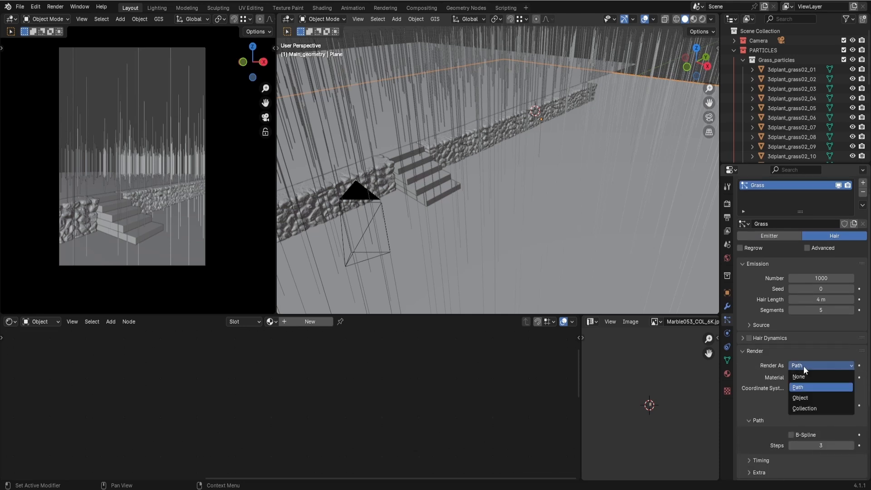
click(807, 409)
scroll(771, 395, down, 3)
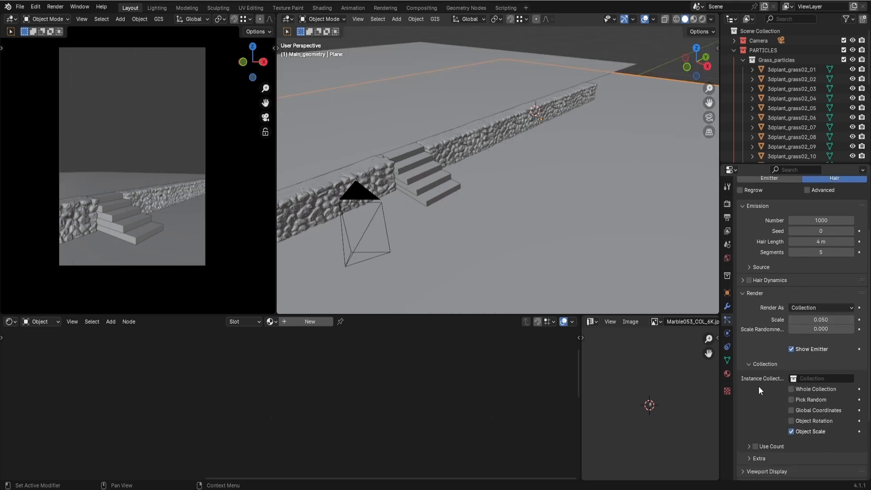
click(805, 383)
click(807, 402)
scroll(532, 213, up, 10)
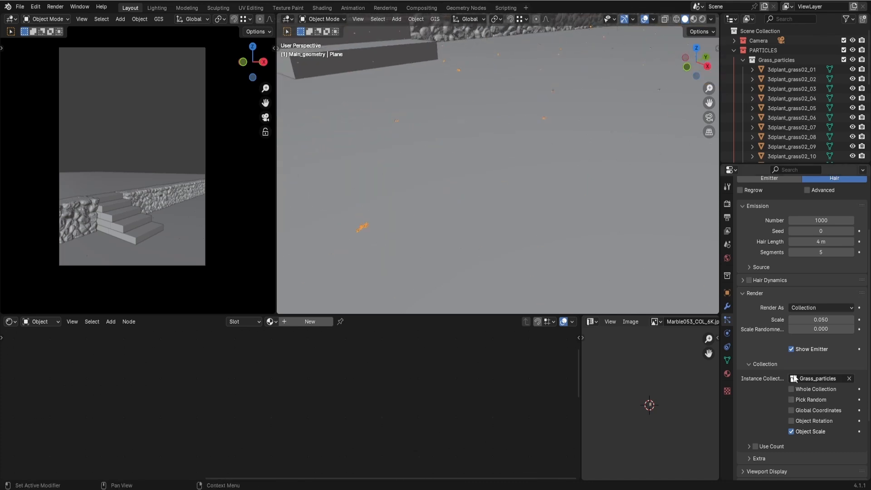
Step: Set the Grass particles' scale to 0.2 and scale randomness to 0.4
click(826, 319)
text(.2)
key(Return)
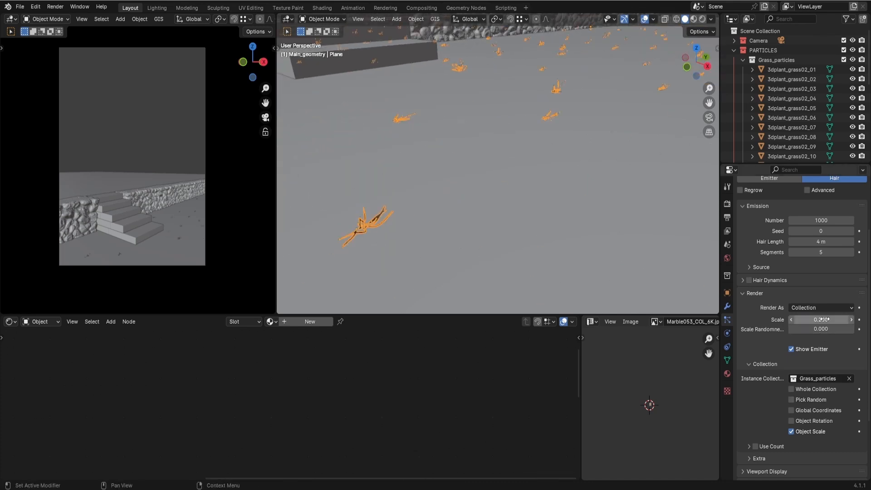
key(Return)
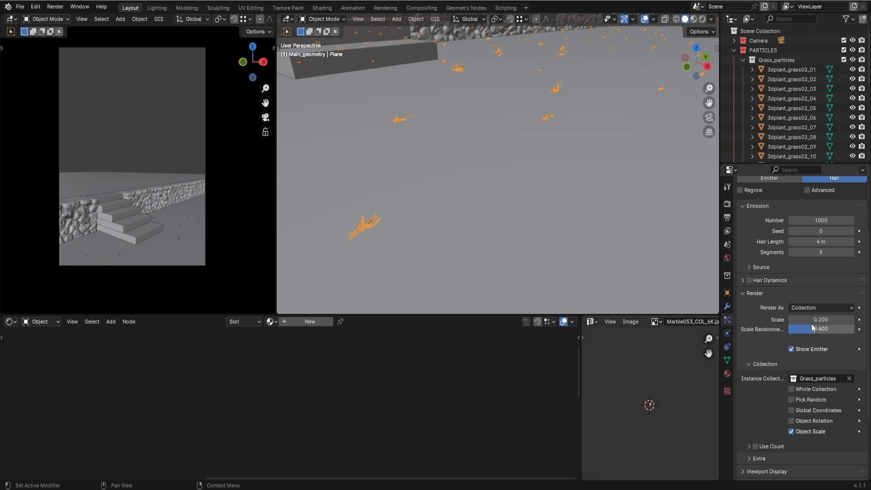
Step: Enable Pick Random and Object Rotation for the Grass instances and inspect their orientation on the ground up close
scroll(484, 197, down, 4)
scroll(497, 198, down, 3)
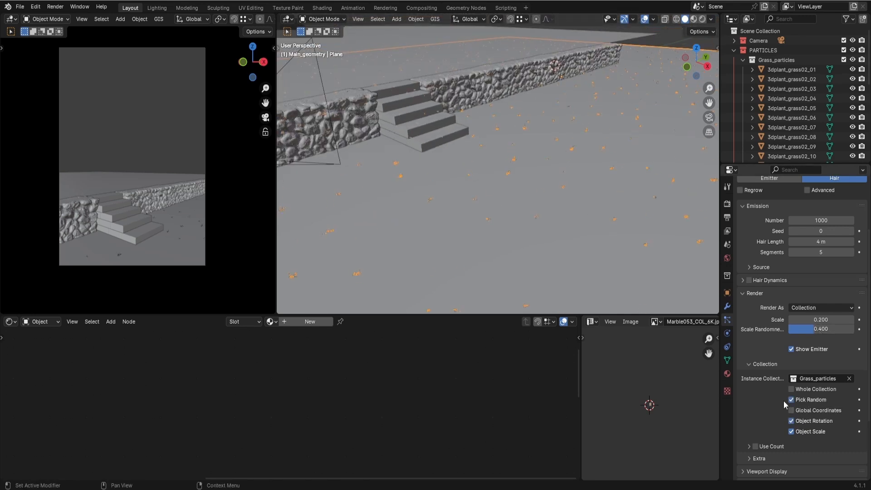
scroll(494, 214, up, 8)
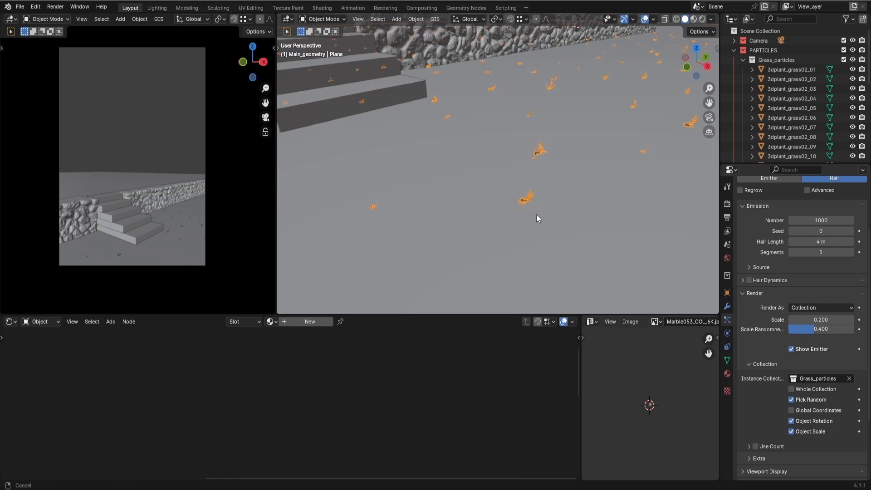
shift+middle_drag(550, 218, 545, 230)
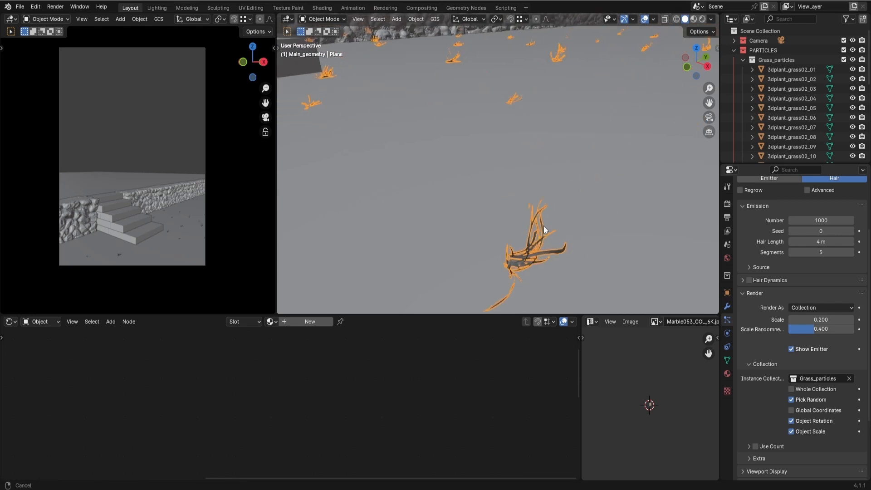
scroll(554, 162, down, 5)
Step: Select all grass objects from 3dplant_grass02_01 to 3dplant_grass02_26 and set the transform pivot point to Individual Origins
click(780, 69)
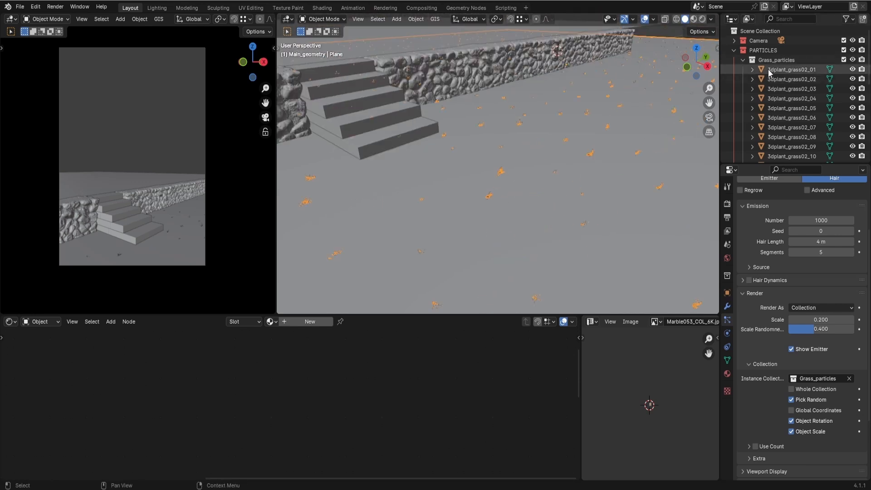
scroll(797, 108, down, 5)
scroll(792, 120, down, 3)
shift+click(787, 136)
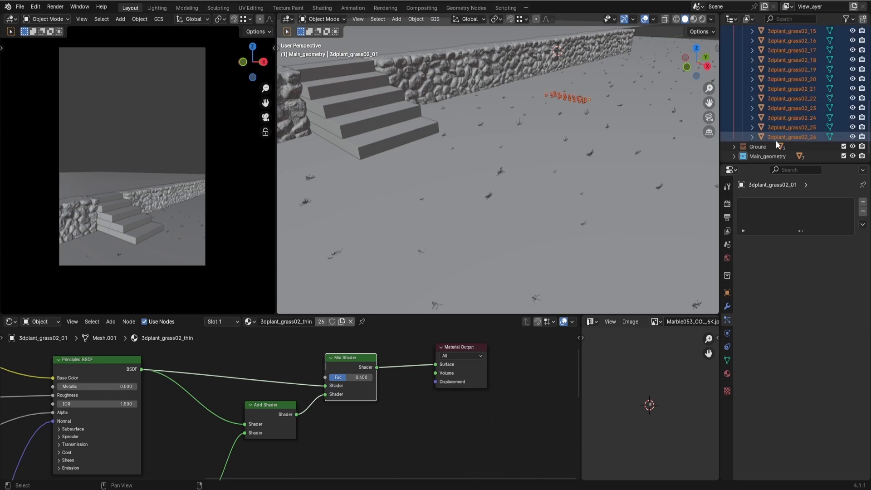
key(KP_Decimal)
middle_drag(475, 168, 492, 162)
scroll(492, 162, up, 2)
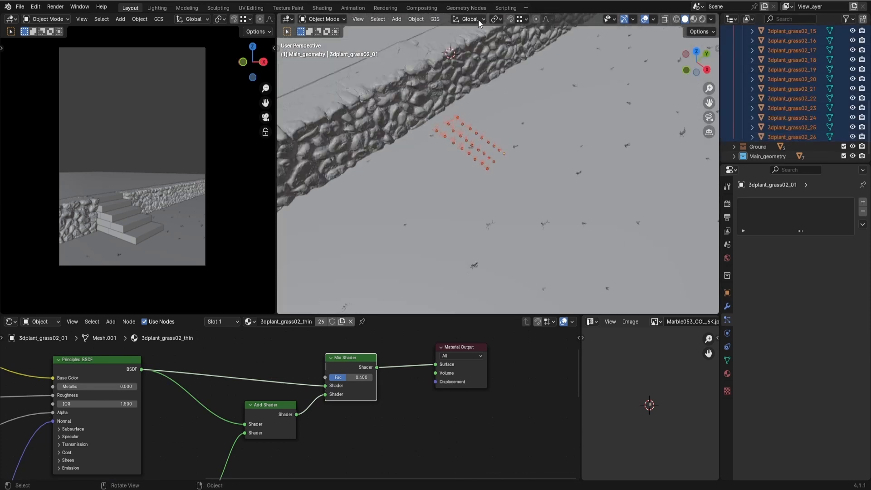
click(496, 19)
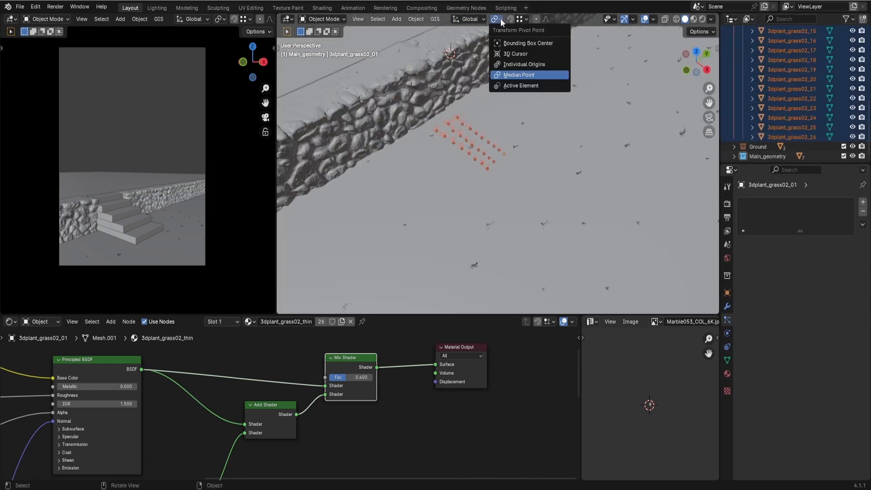
click(513, 64)
Step: Rotate the selected grass objects 90 degrees about the Y axis so the scattered instances stand upright
shift+middle_drag(562, 177, 525, 146)
text(r)
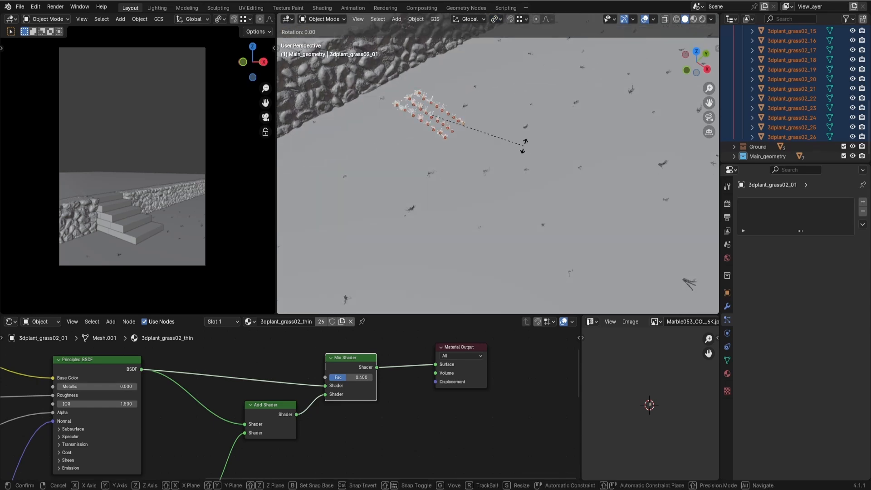
text(y90)
key(Return)
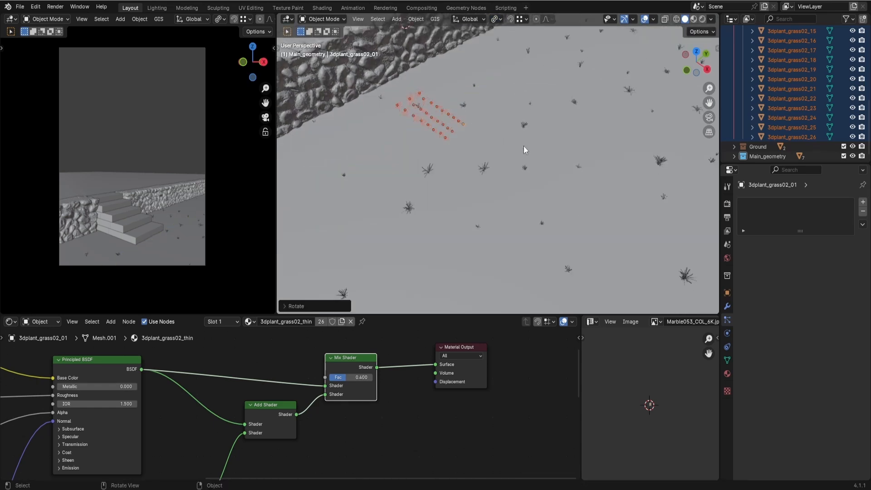
scroll(524, 146, down, 5)
shift+middle_drag(499, 181, 518, 142)
scroll(518, 143, up, 4)
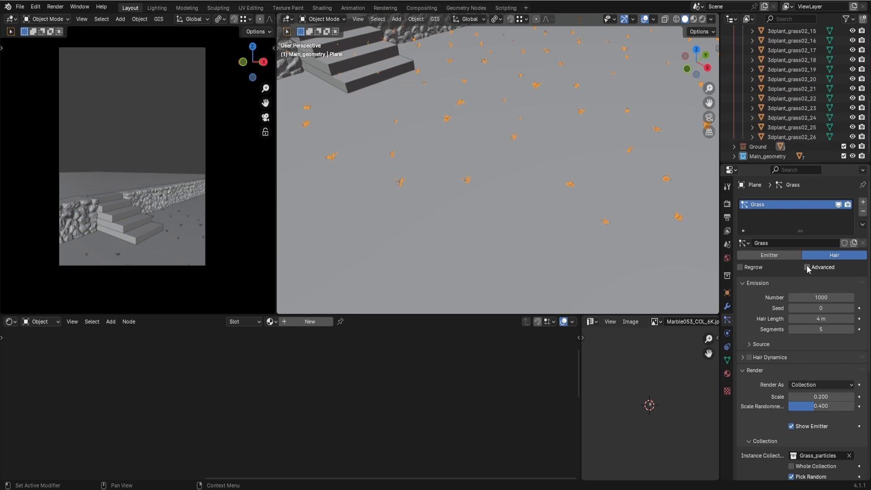
Step: Enable Advanced and Rotation on the plane's Grass particle system, with Phase 0.571 and Randomize Phase 2
click(808, 268)
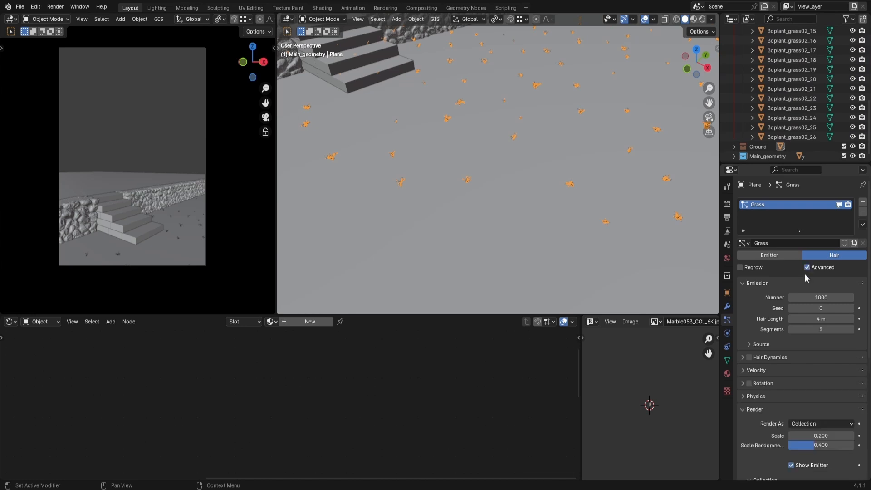
scroll(787, 385, down, 2)
click(749, 345)
click(770, 346)
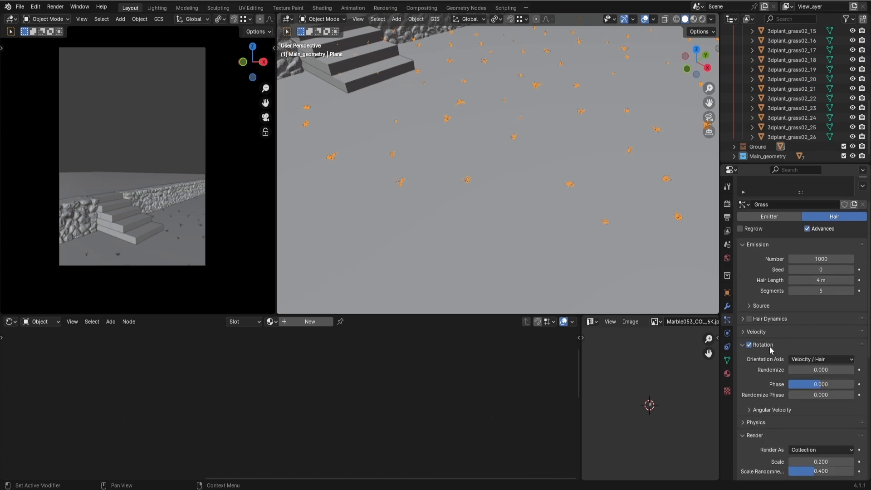
drag(817, 384, 855, 397)
scroll(565, 194, up, 4)
middle_drag(566, 194, 566, 179)
shift+middle_drag(566, 179, 573, 252)
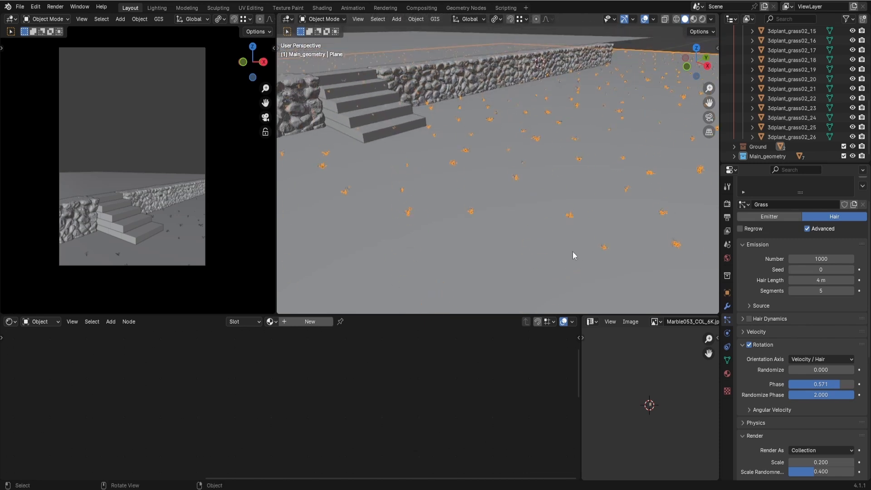
Step: Turn off the viewport display of the Grass particle system
scroll(573, 251, down, 3)
middle_drag(535, 218, 513, 244)
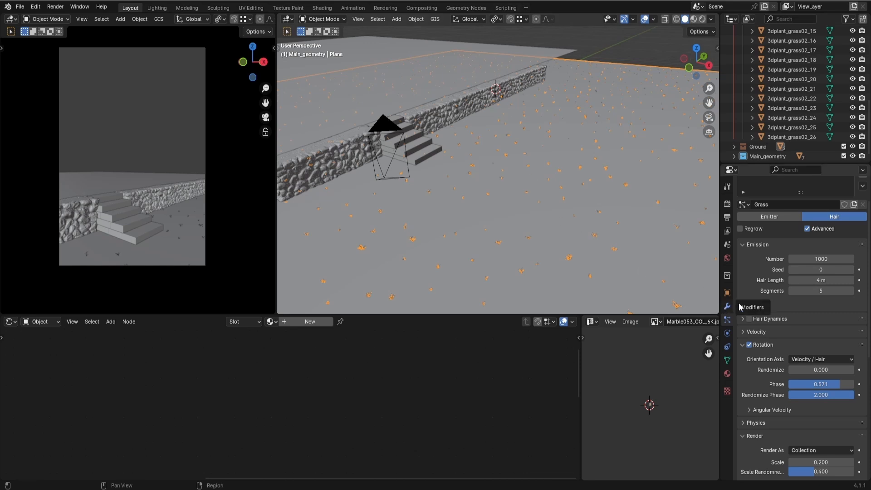
scroll(821, 251, up, 2)
click(839, 204)
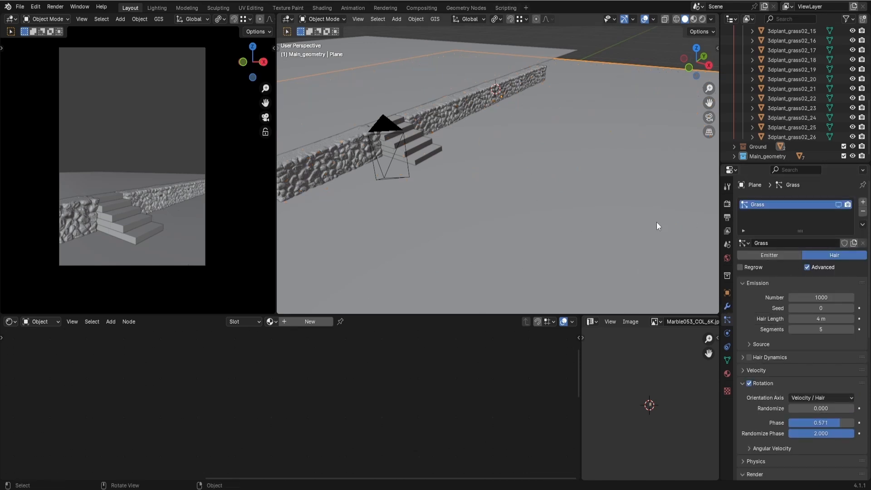
Step: Put the ground plane into Edit Mode, subdivide its mesh and open the Subdivide operator settings
click(320, 20)
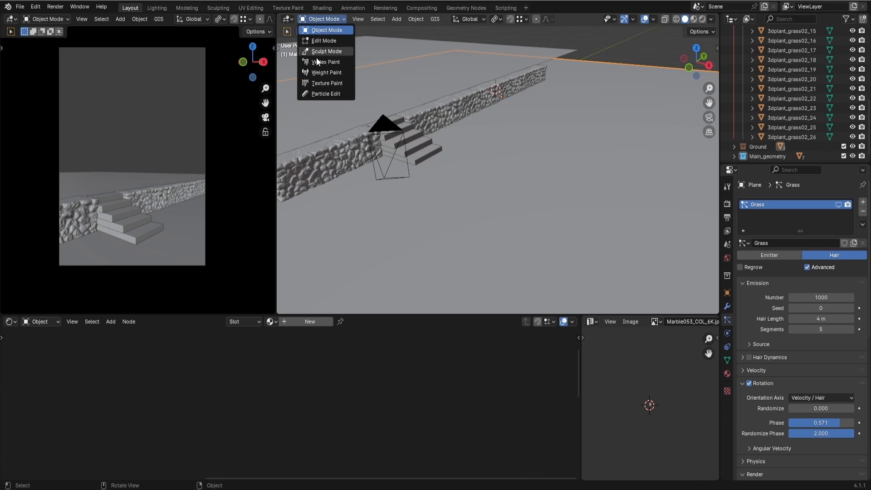
click(323, 41)
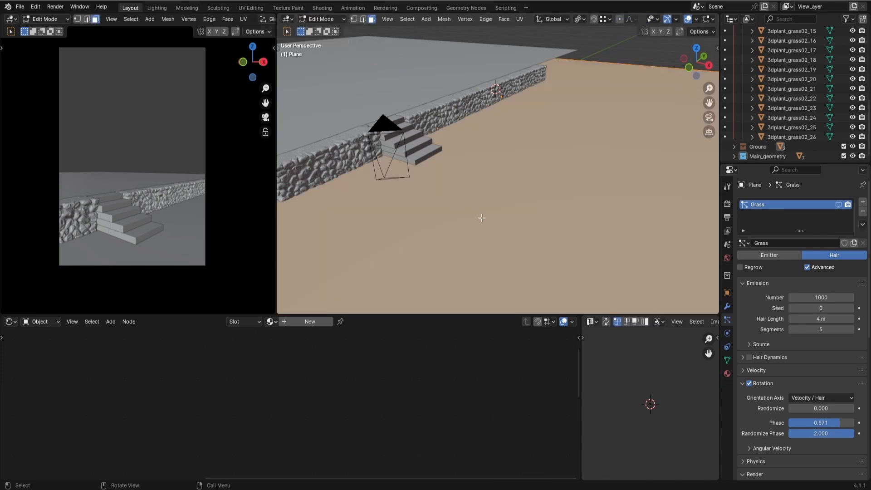
scroll(484, 213, down, 5)
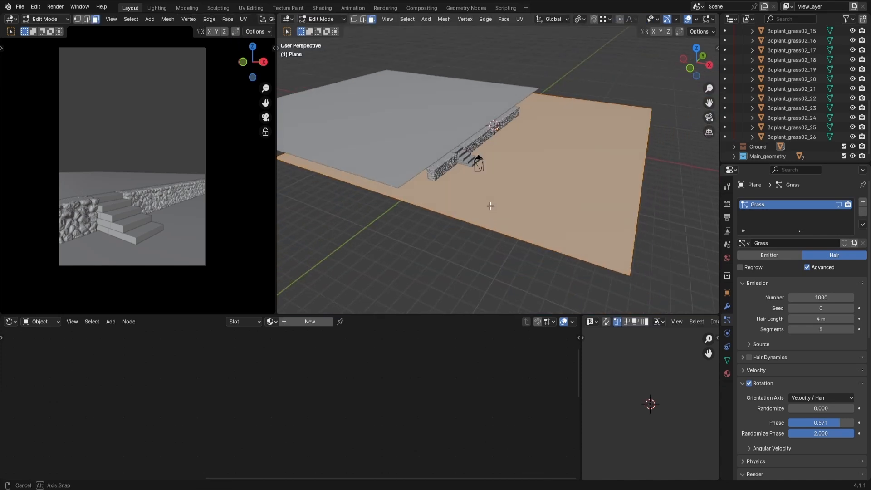
click(487, 19)
click(503, 72)
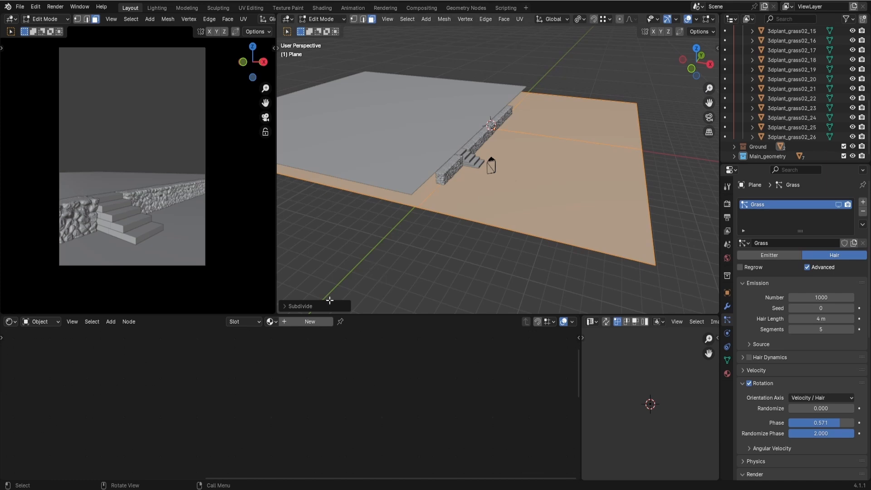
click(329, 306)
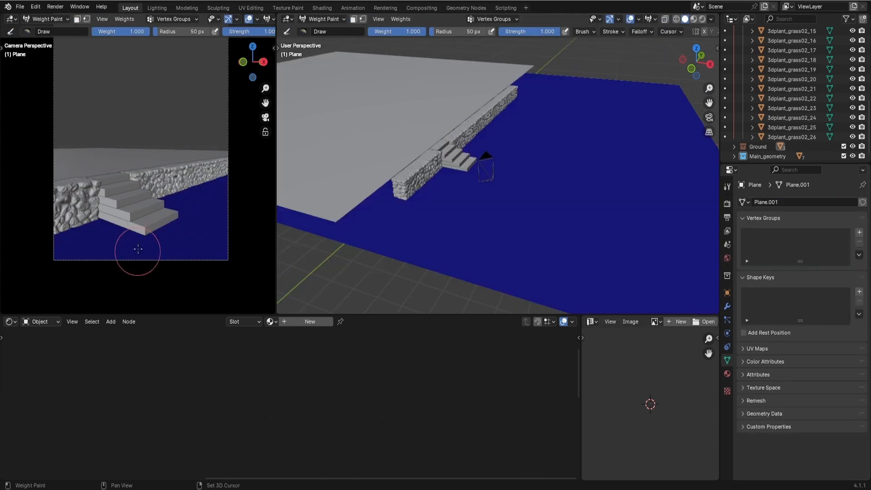
Step: Paint vertex weights at full strength on the ground plane around the stairs as seen through the camera
mouse_move(136, 253)
mouse_down()
mouse_move(181, 237)
mouse_move(189, 256)
mouse_move(162, 191)
mouse_up()
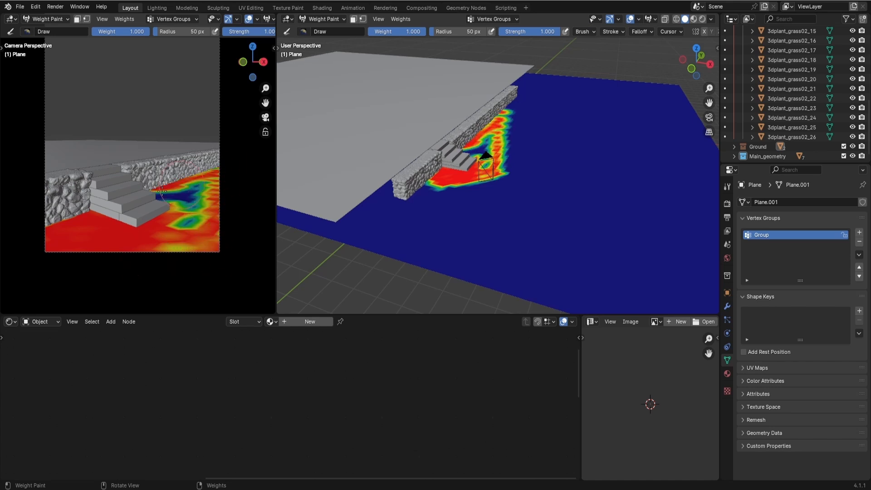
drag(211, 172, 219, 230)
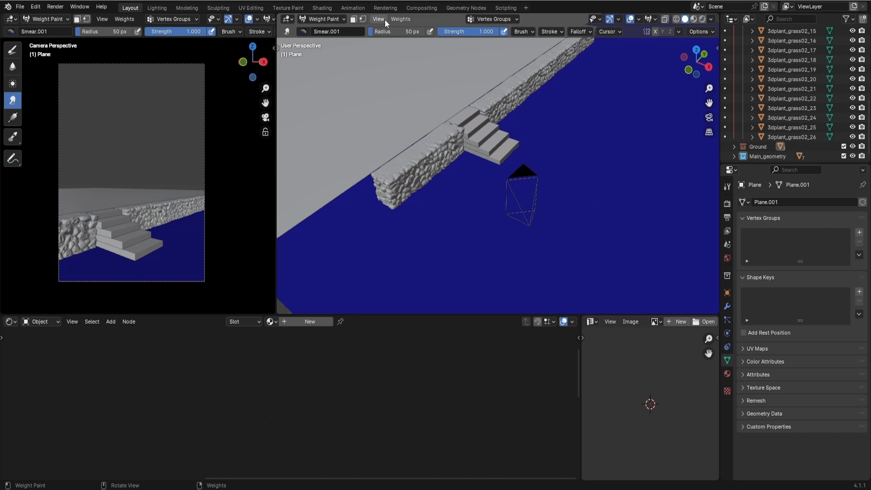
Step: Generate a weight map on the ground plane with WeightLifter, using Camera visibility, Full Scene and Distance Weight
click(400, 19)
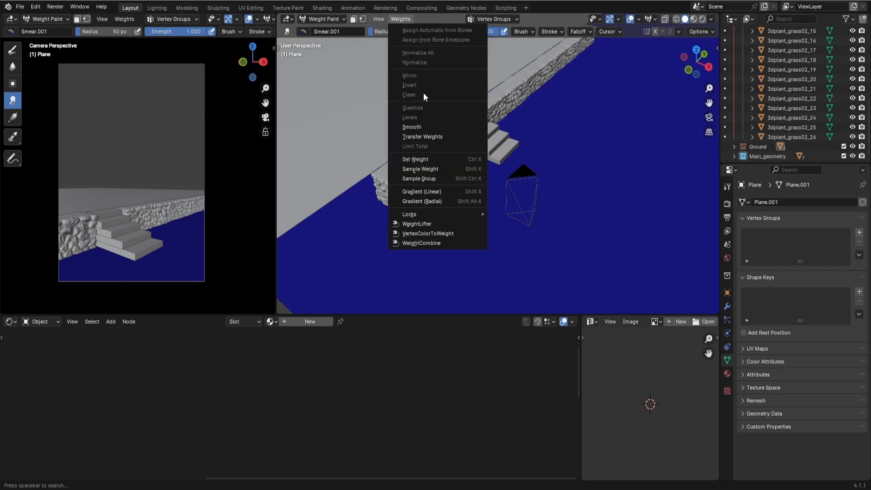
click(397, 221)
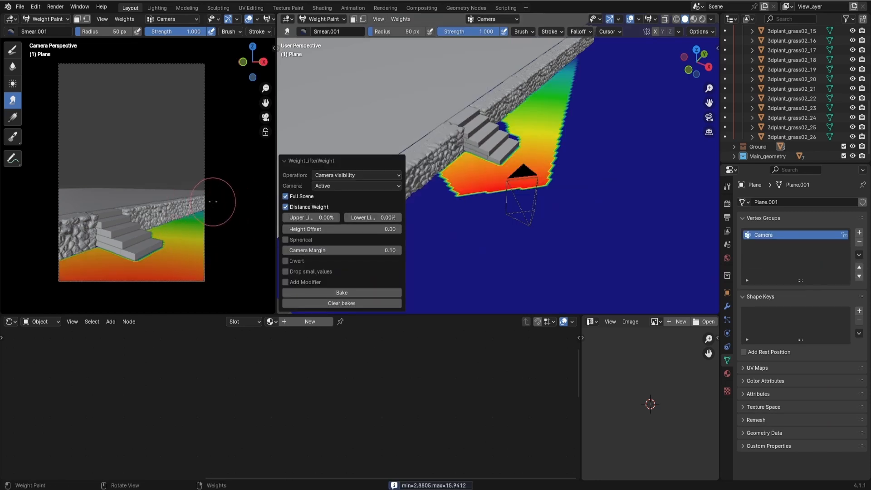
middle_drag(460, 161, 525, 142)
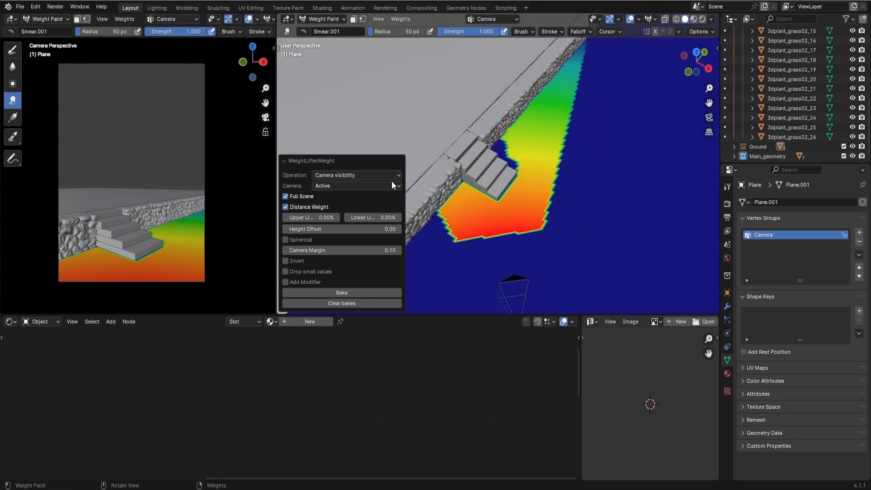
Step: Back in Object Mode, drive the Grass particle density by the Camera vertex group and set the emission number to 50000
key(ctrl+Tab)
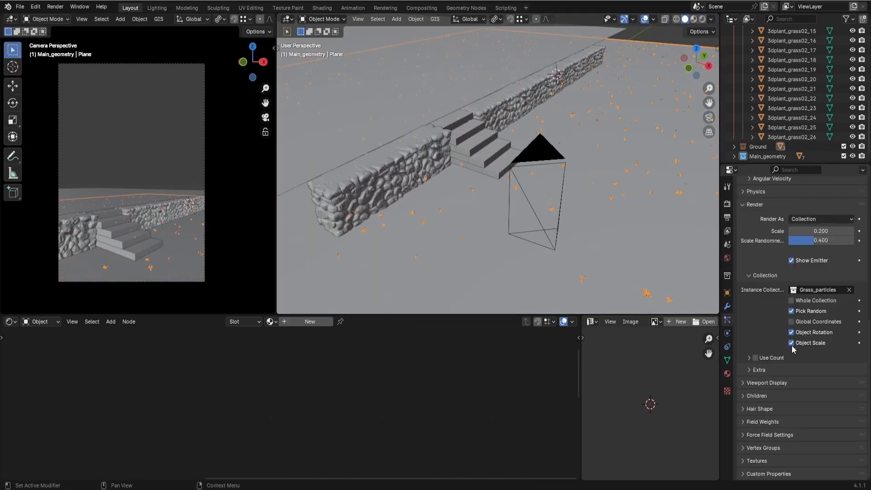
scroll(763, 294, down, 5)
scroll(506, 187, up, 3)
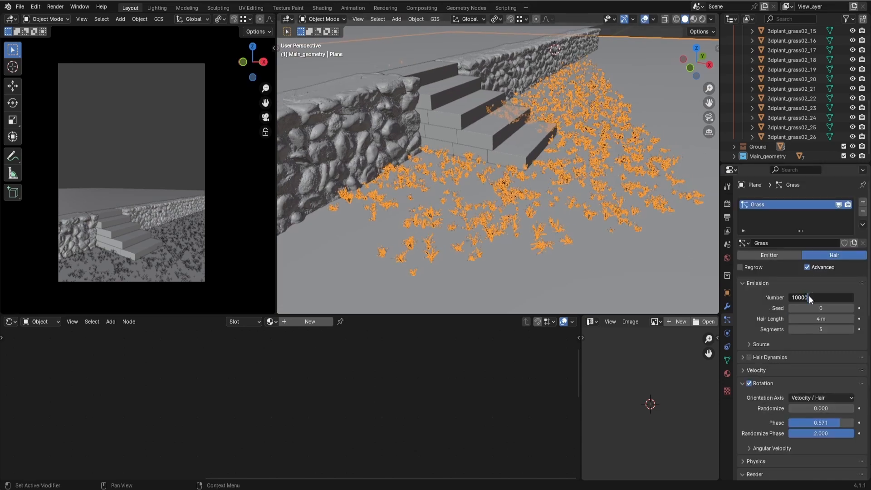
double_click(810, 295)
text(50000)
key(Return)
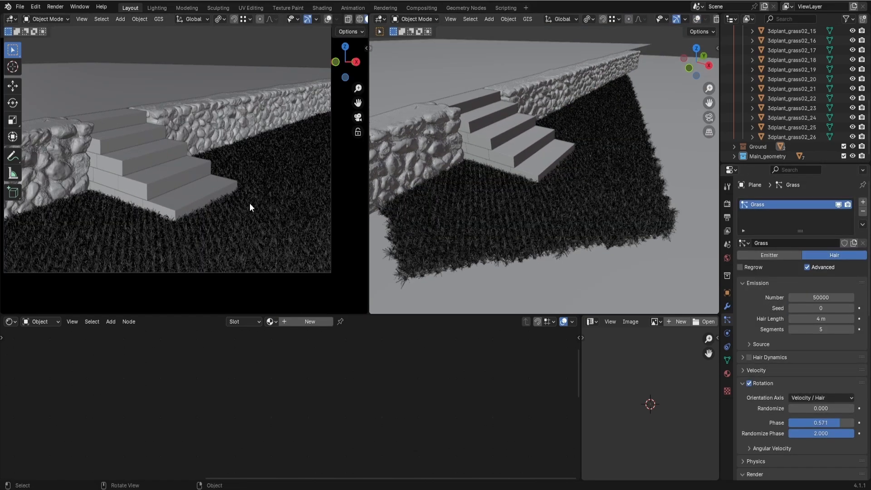
Step: Reduce the Grass particle system's emission number to 10000
click(799, 297)
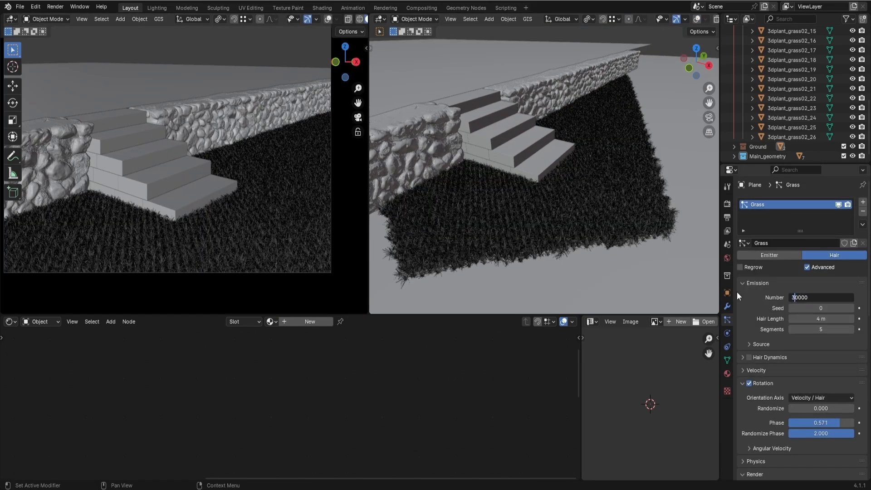
text(20000)
key(Return)
click(794, 299)
text(10000)
key(Return)
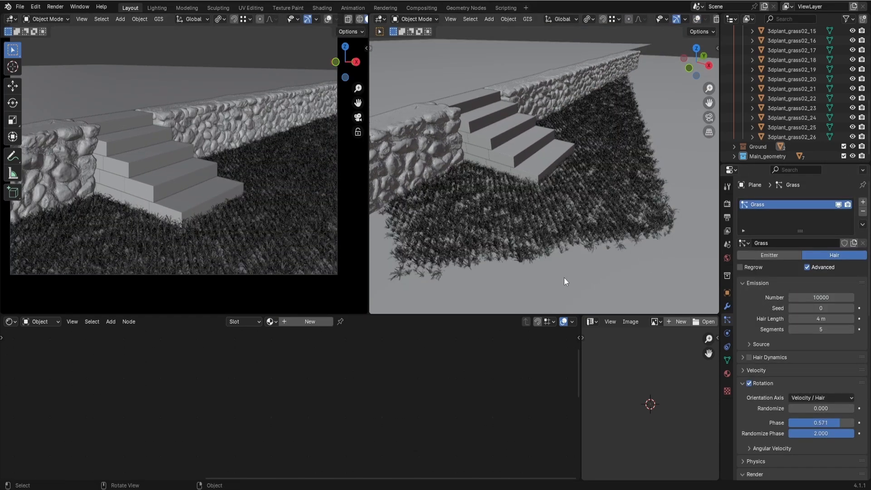
Step: Add a texture named Grass to the Grass particle system and set its type to Clouds
scroll(802, 330, down, 15)
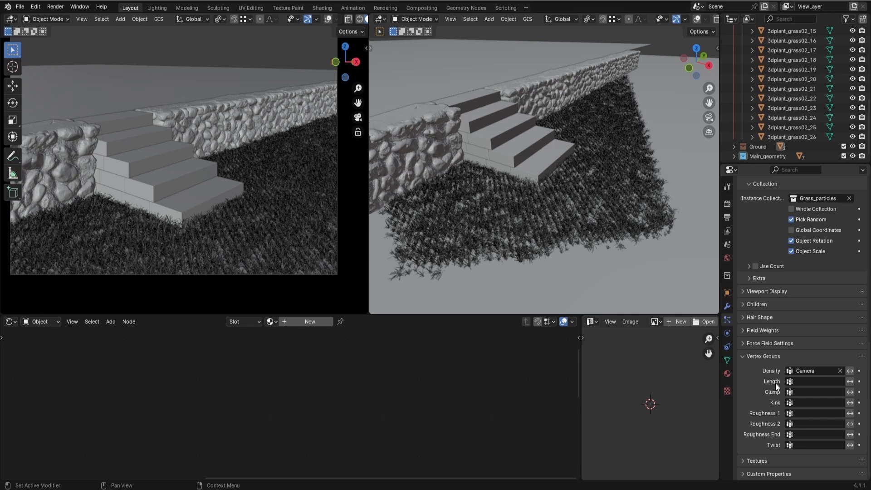
click(757, 461)
scroll(772, 409, down, 4)
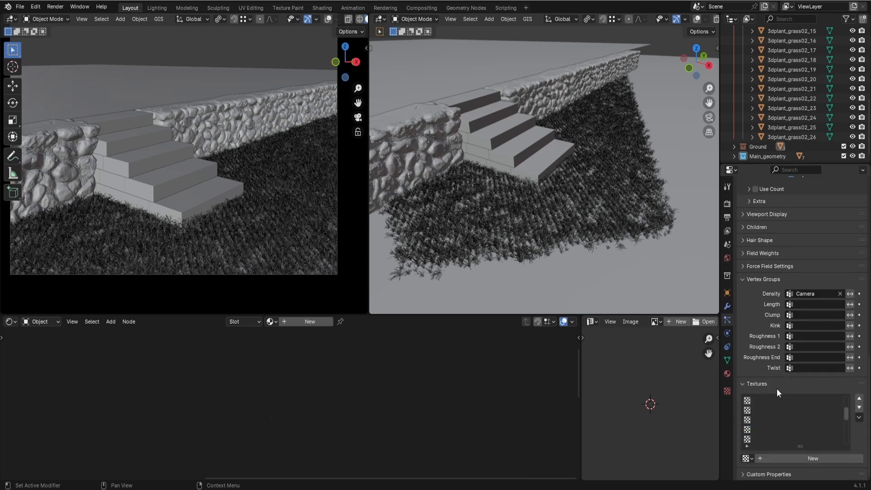
click(813, 461)
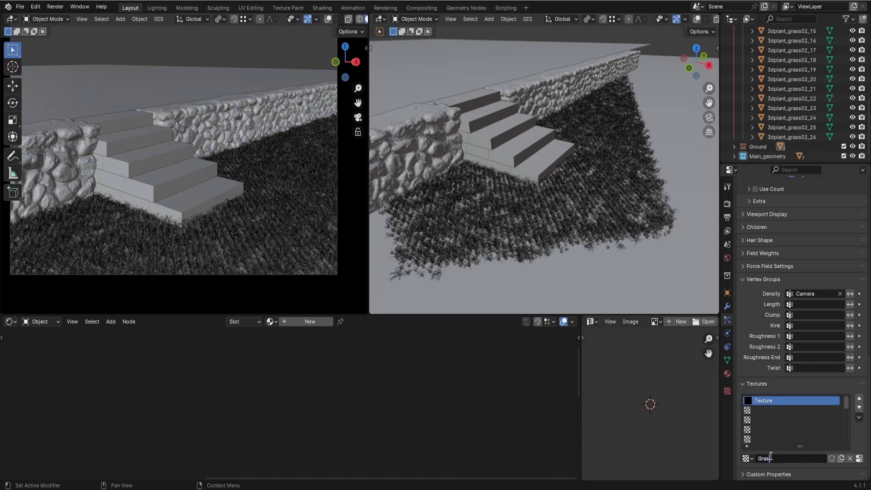
click(728, 390)
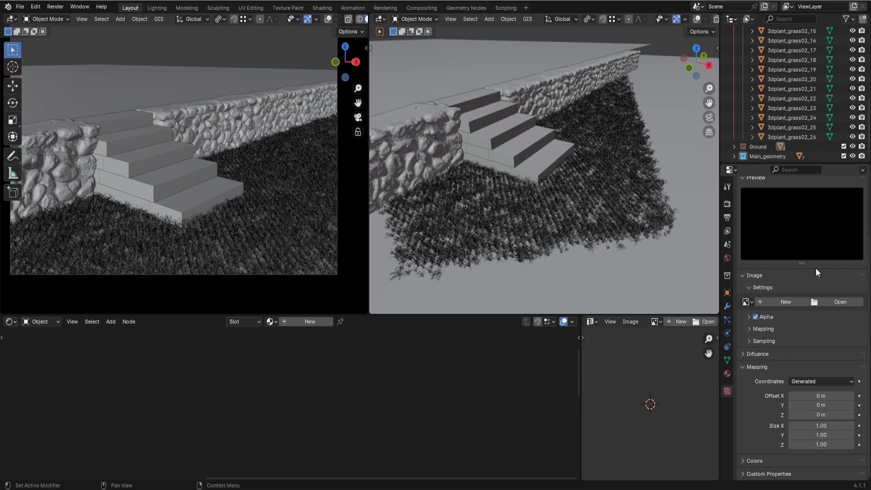
click(796, 201)
click(836, 232)
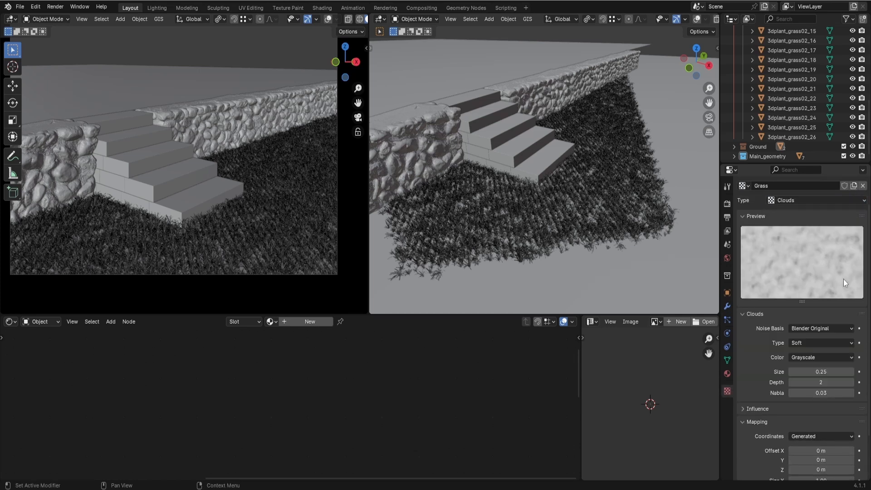
Step: Set the clouds texture size to 1.25 and switch its influence from General Time to Density
click(823, 371)
text(1.25)
key(Return)
click(776, 407)
scroll(772, 400, down, 5)
click(851, 311)
click(851, 332)
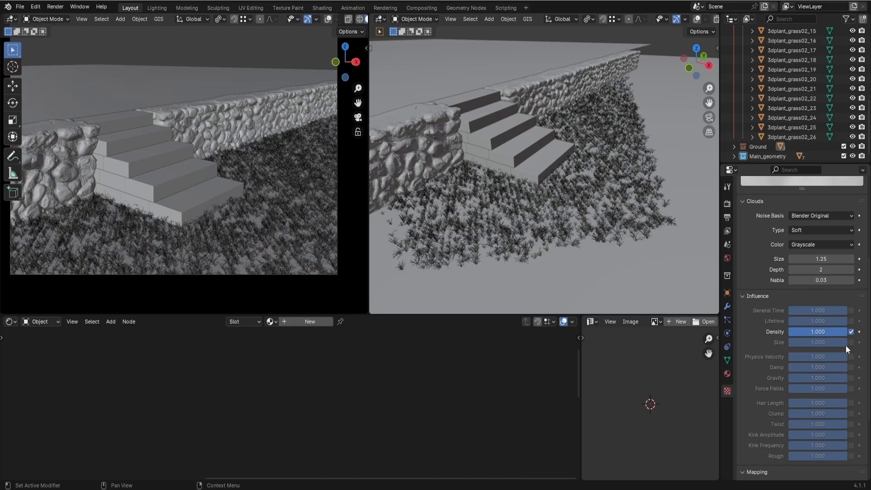
Step: Set the clouds texture's Density influence to 0.8 and enable its Hair Length influence at 0.2
click(851, 404)
click(850, 404)
click(823, 332)
text(.8)
key(Return)
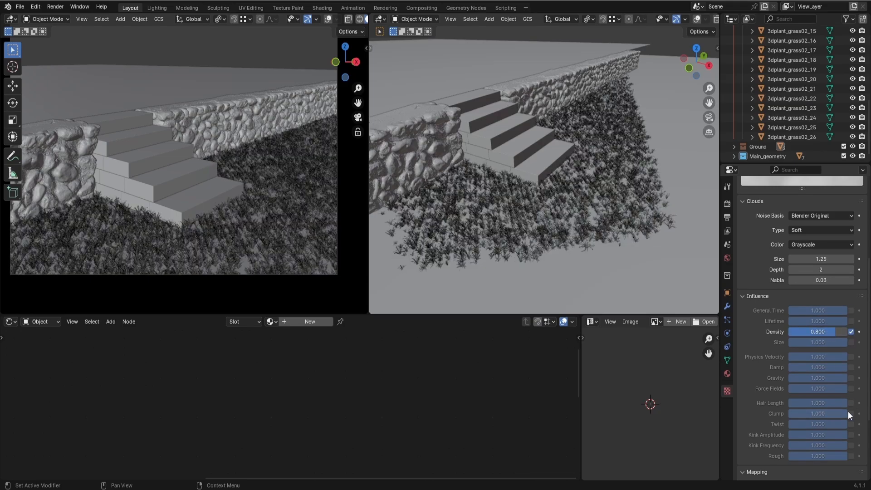
click(851, 403)
click(836, 404)
text(.2)
key(Return)
Step: Fine-tune the clouds texture's Hair Length and Density influence and its cloud size against the grass in the viewport
mouse_move(803, 403)
mouse_down()
mouse_move(834, 403)
mouse_move(791, 403)
mouse_up()
scroll(817, 400, up, 2)
drag(836, 371, 817, 371)
mouse_move(792, 442)
mouse_down()
mouse_move(819, 441)
mouse_move(808, 442)
mouse_up()
scroll(817, 399, up, 4)
drag(829, 403, 804, 403)
Step: Set the Grass particle number to 20000 and tune the clouds texture to size 1.07, Density influence 0.686 and Hair Length influence 0.170
click(727, 320)
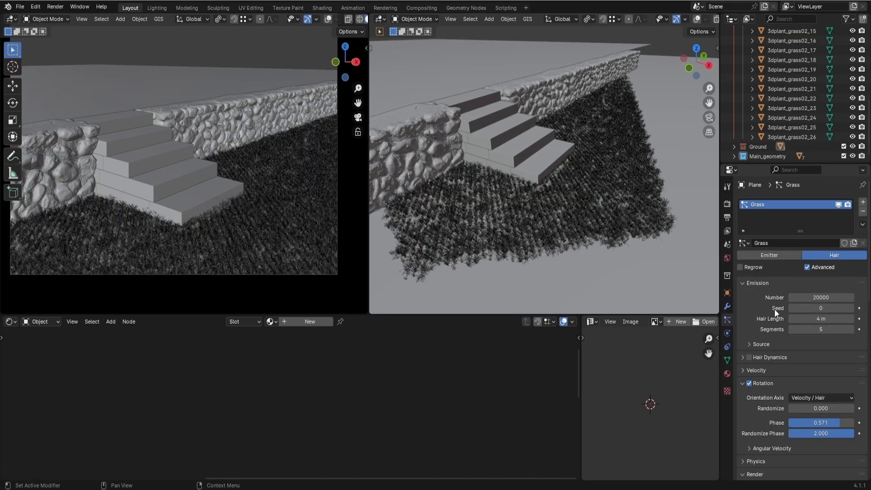
click(757, 298)
click(727, 391)
scroll(799, 326, down, 7)
drag(816, 283, 829, 282)
drag(802, 354, 799, 354)
scroll(806, 318, up, 3)
drag(815, 268, 820, 268)
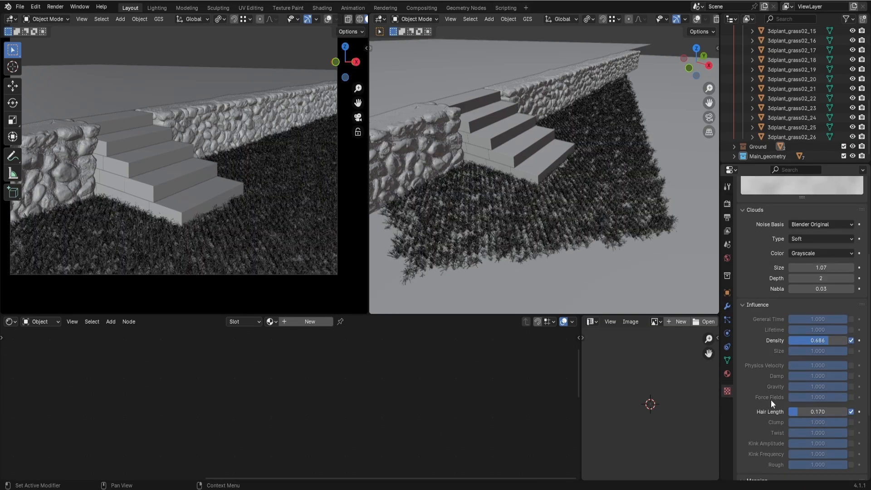
scroll(219, 250, down, 1)
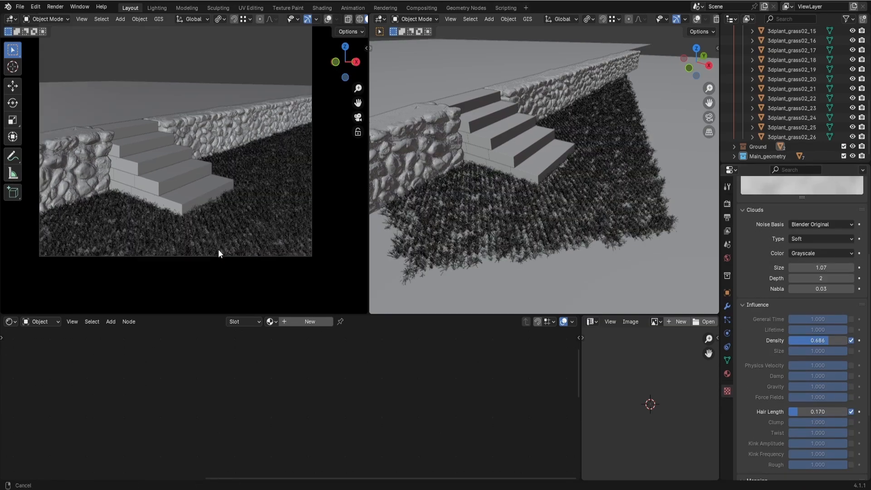
scroll(802, 290, up, 5)
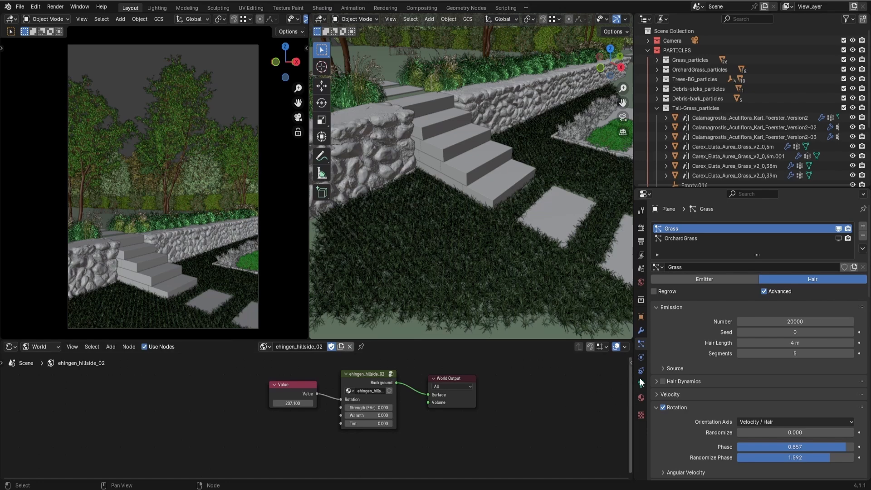
Step: In the Grass particle system's emission source settings, change the distribution from Jittered to Random
click(674, 369)
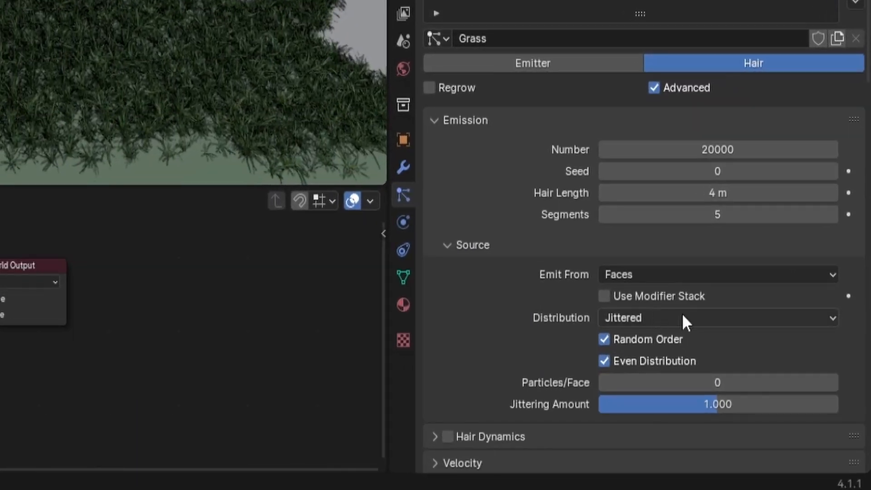
click(759, 377)
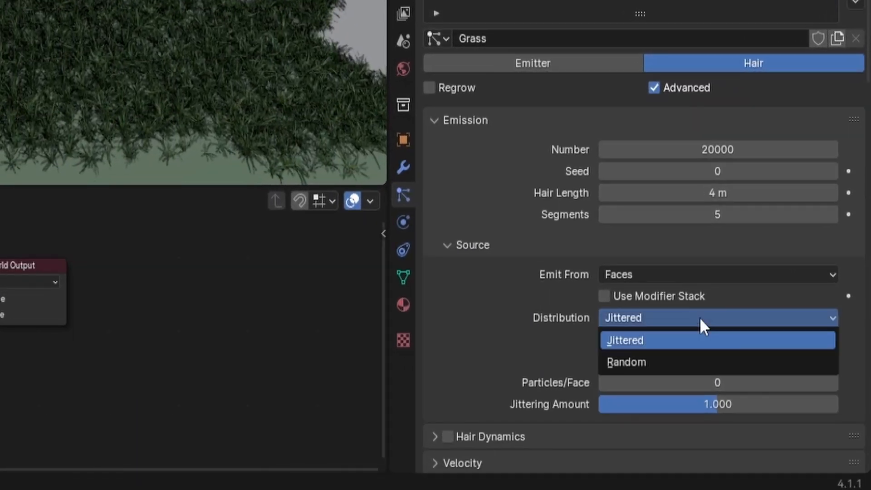
click(690, 361)
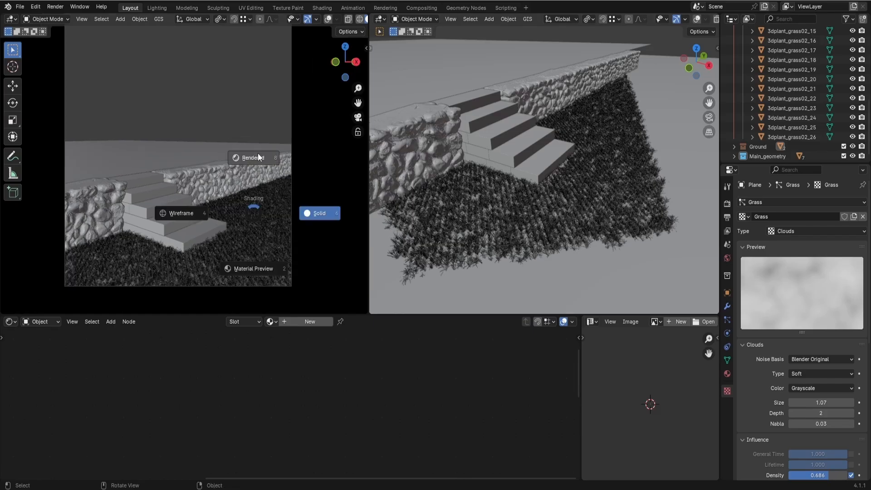
Step: Switch the camera view to Rendered shading and check the grass around the stairs
click(258, 153)
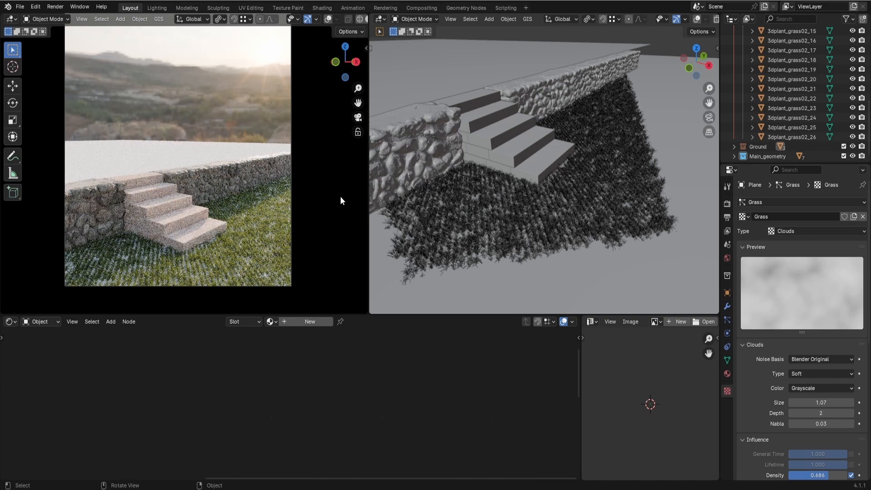
scroll(263, 203, up, 3)
shift+middle_drag(268, 299, 276, 193)
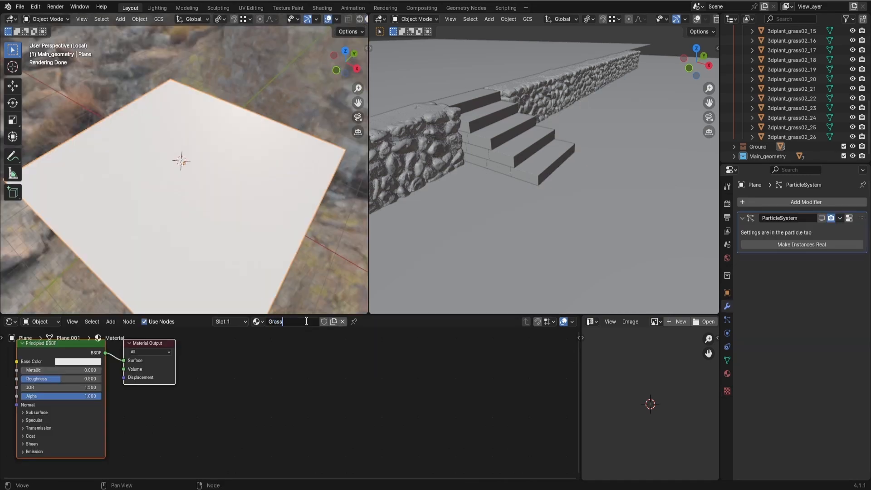
Step: In the plane's Grass_ground material, add the ground grass normal map texture and link another texture's color to the specular IOR Level
click(163, 474)
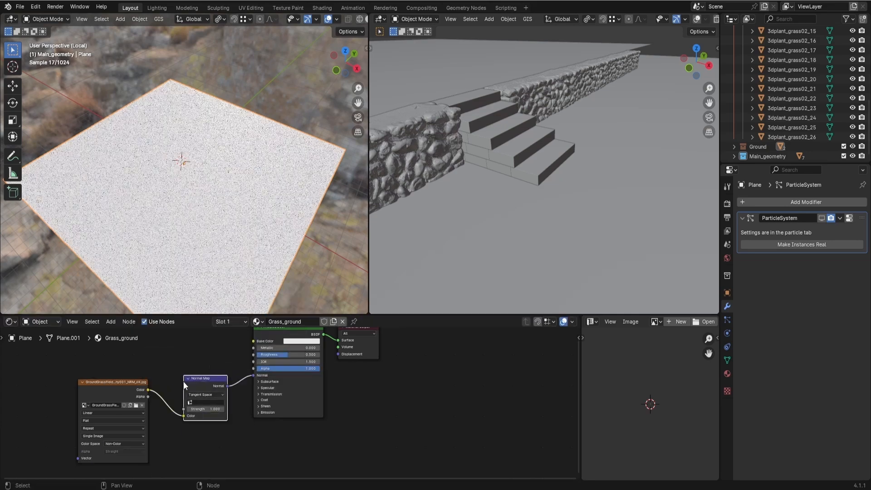
drag(167, 373, 255, 385)
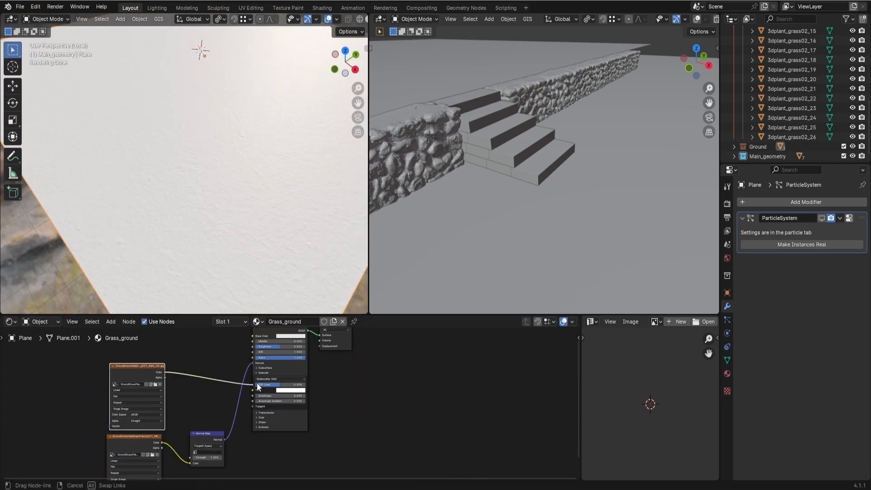
Step: Insert an Invert Color node between the ground grass gloss texture and the Roughness input of the Principled BSDF
middle_drag(232, 402, 247, 434)
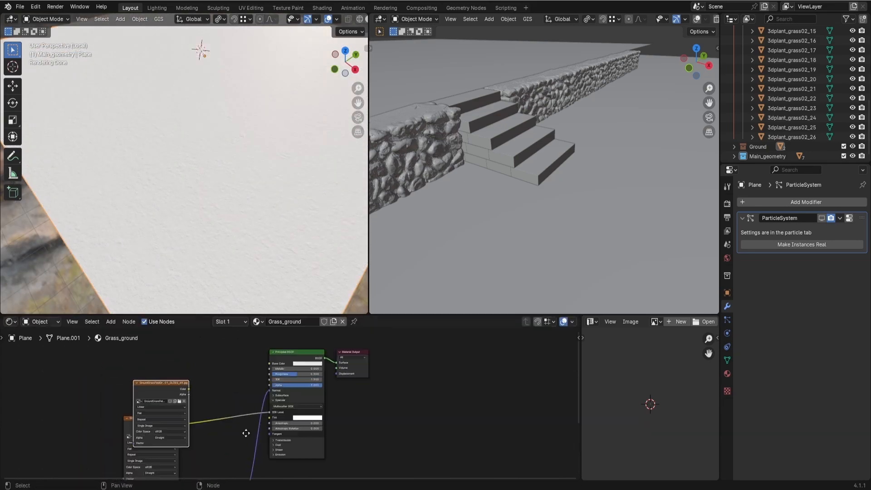
key(shift+a)
text(in)
key(Return)
click(239, 408)
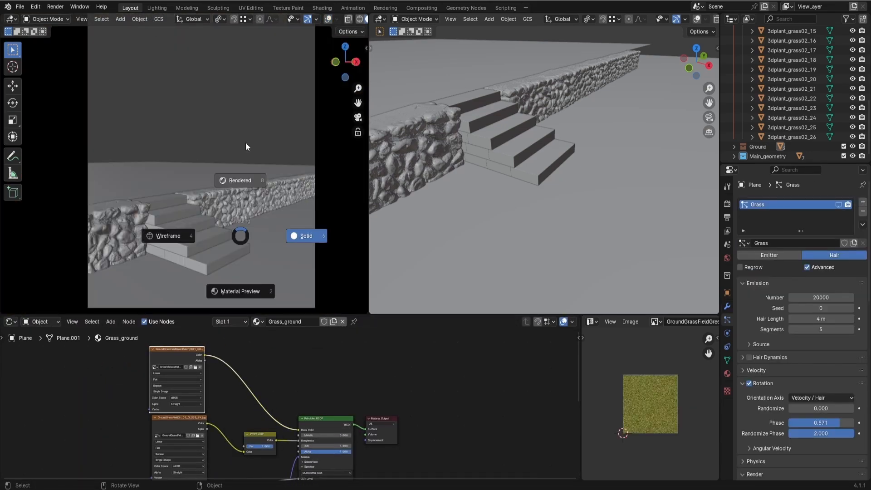
Step: Display the Grass particles in the rendered camera view and set the grass texture's Hair Length influence to 0.5
click(246, 146)
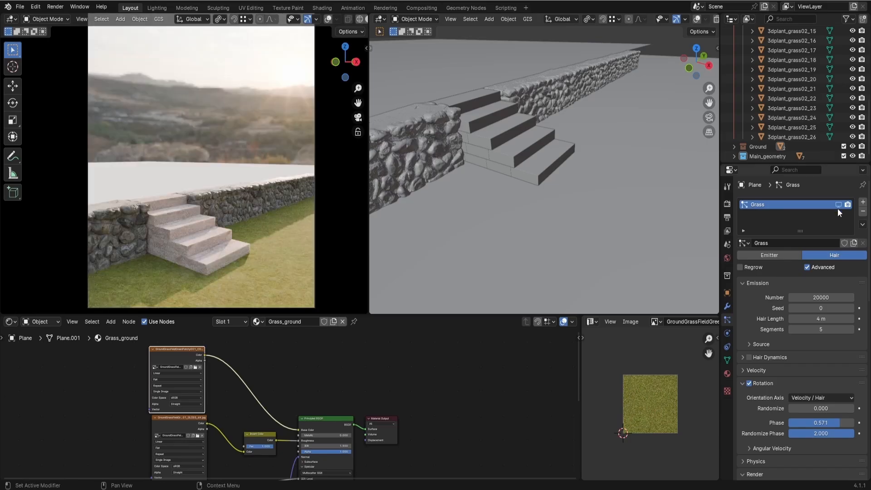
click(838, 205)
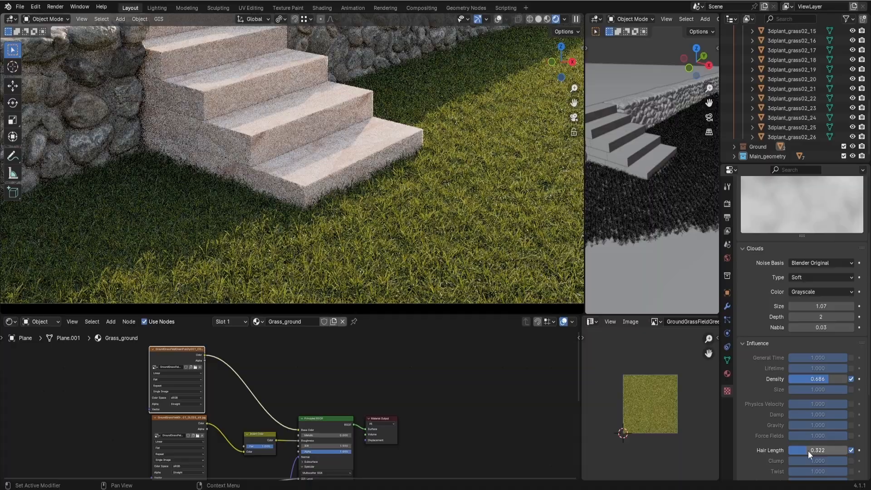
drag(808, 451, 813, 449)
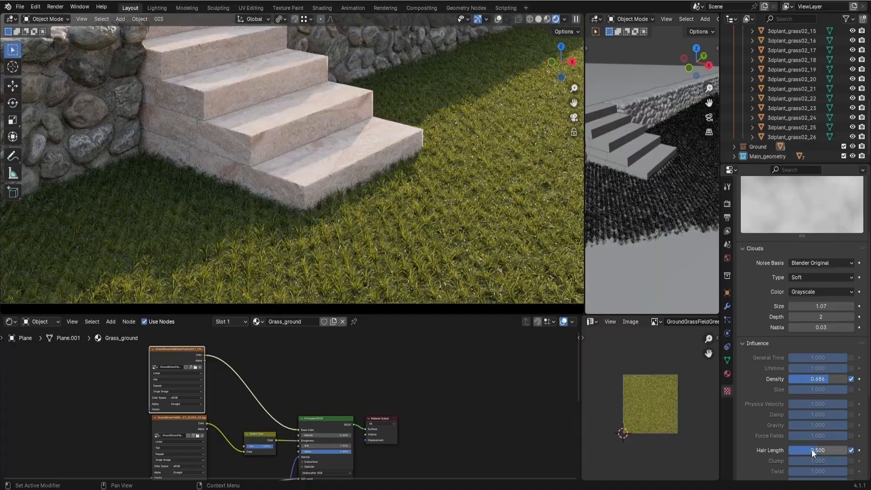
click(728, 320)
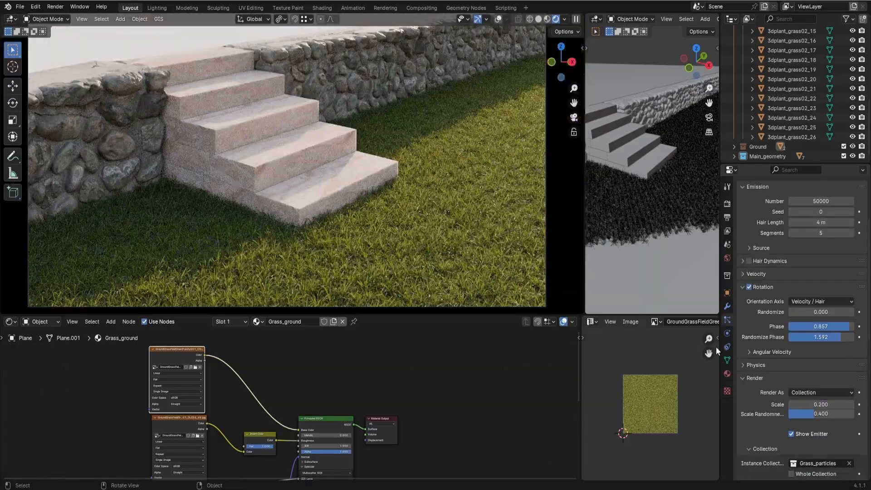
scroll(745, 301, up, 5)
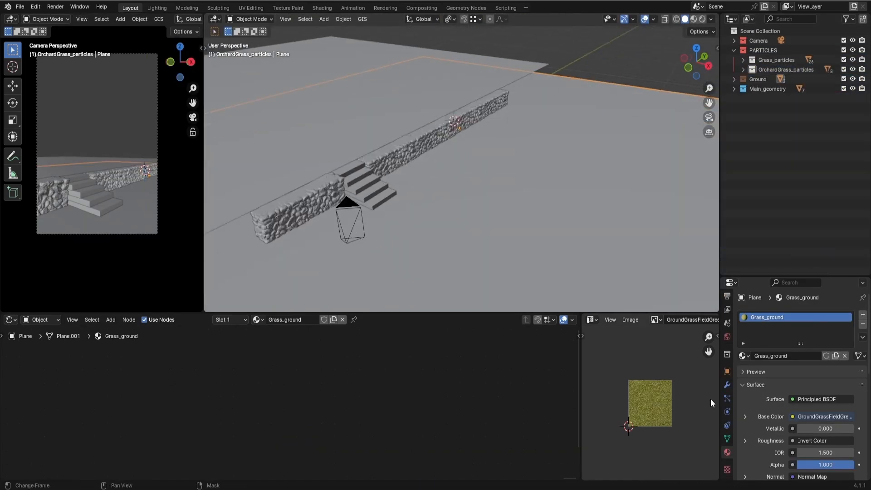
Step: Duplicate the ground plane's Grass particle system and name the copy and its own settings OrchardGrass
click(727, 398)
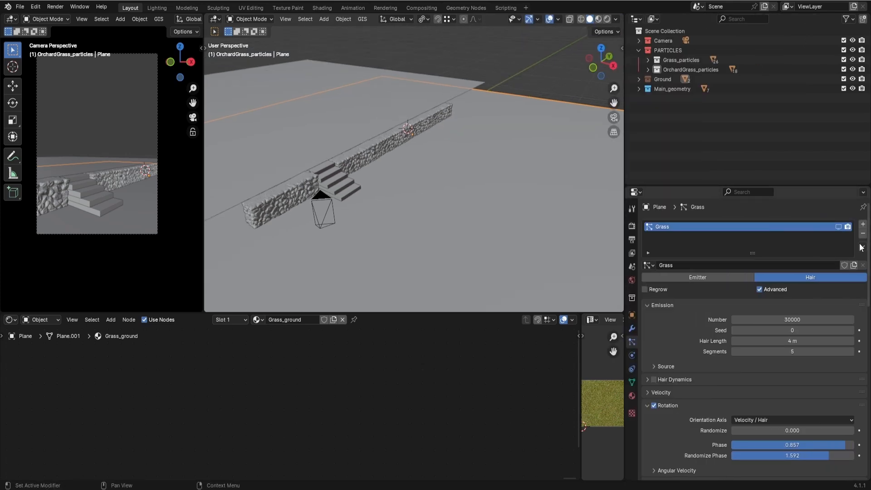
click(862, 247)
click(798, 278)
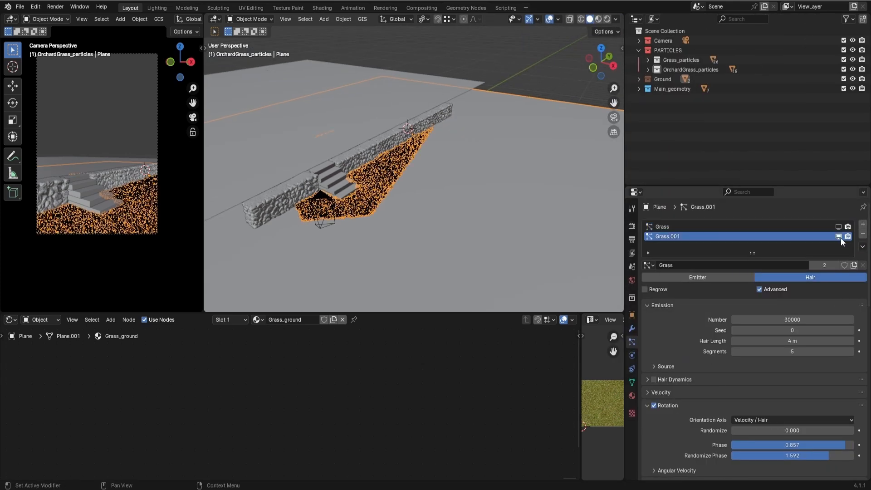
click(749, 265)
text(o)
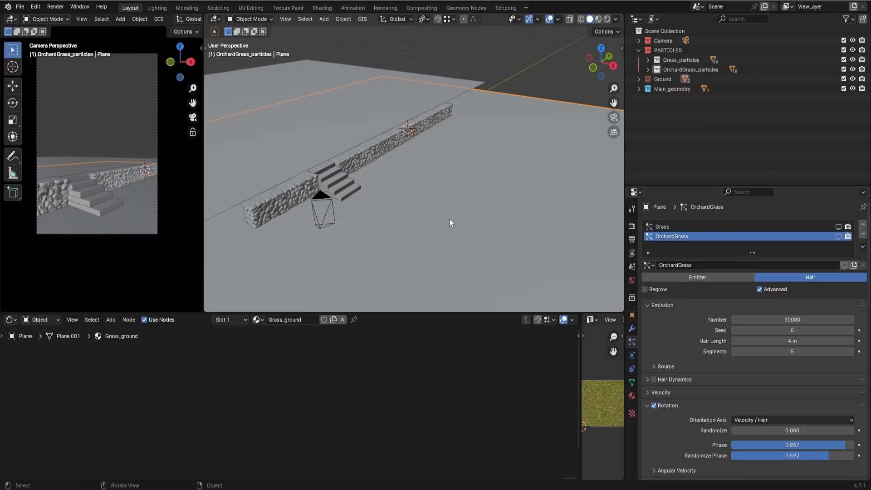
Step: Set the OrchardGrass system's render instance collection to OrchardGrass_particles
scroll(688, 357, down, 5)
click(772, 388)
click(774, 326)
scroll(767, 272, up, 3)
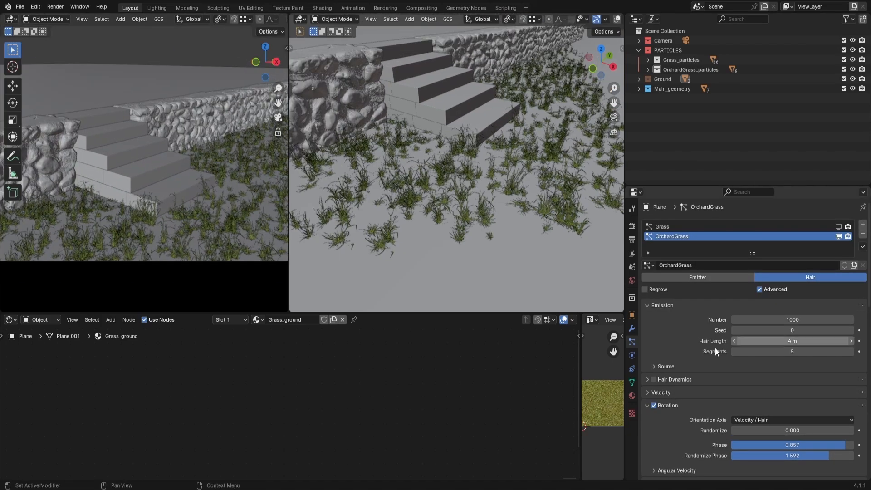
Step: Make the OrchardGrass system's Grass texture a single-user copy and rename it to match the orchard grass
scroll(715, 348, down, 15)
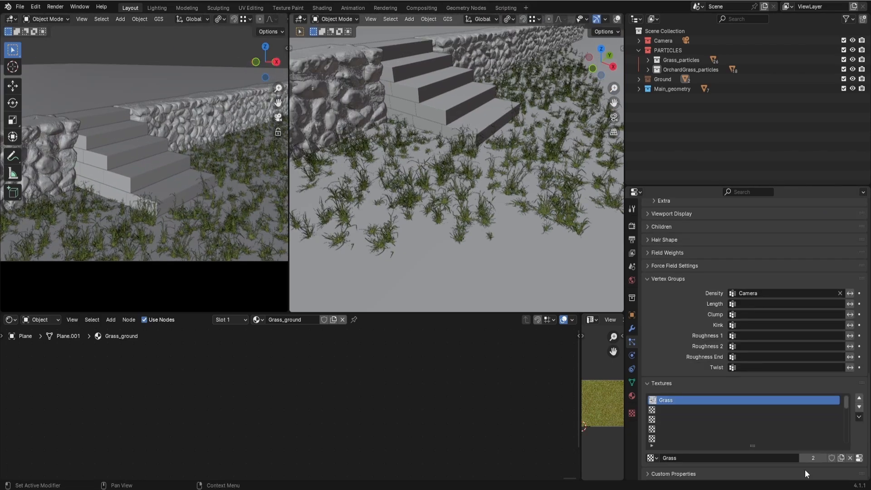
click(813, 458)
double_click(690, 458)
text(Orcha)
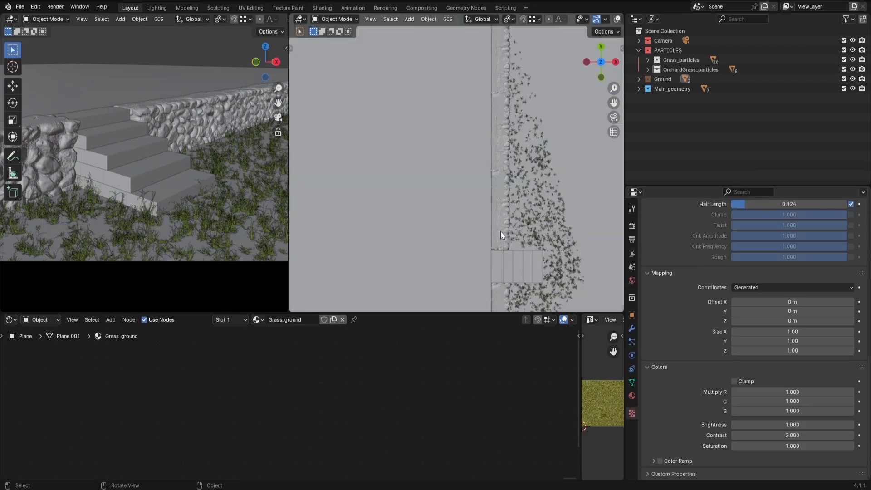
drag(756, 311, 756, 312)
Step: Set the OrchardGrass emission number to 1500, its scale randomness to about 0.5, and its seed to 2
click(633, 341)
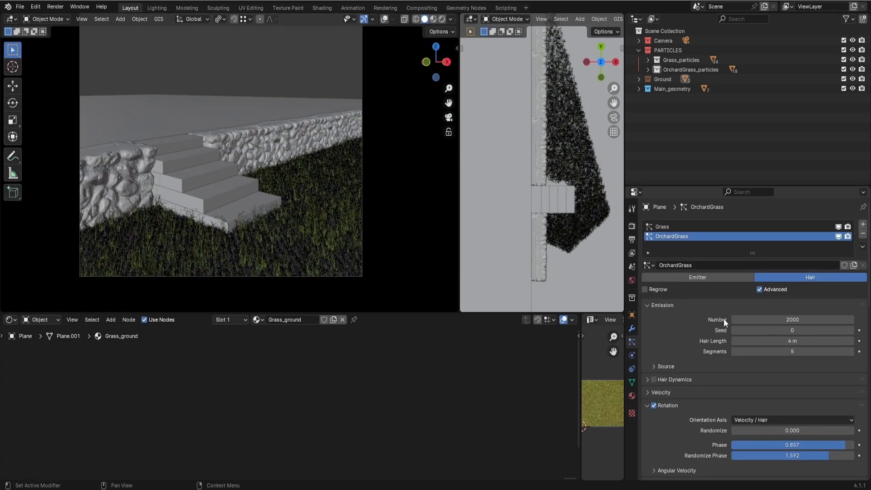
click(735, 320)
text(1500)
key(Return)
scroll(715, 396, down, 6)
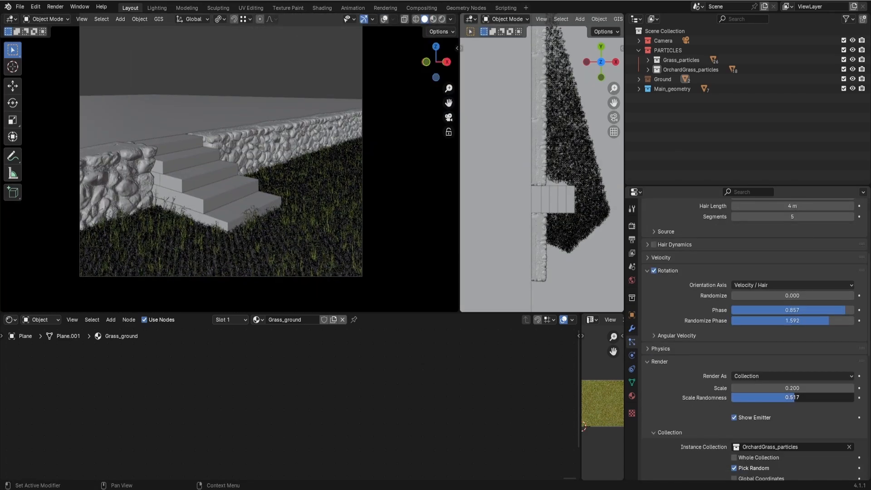
scroll(714, 396, up, 6)
click(852, 330)
click(852, 330)
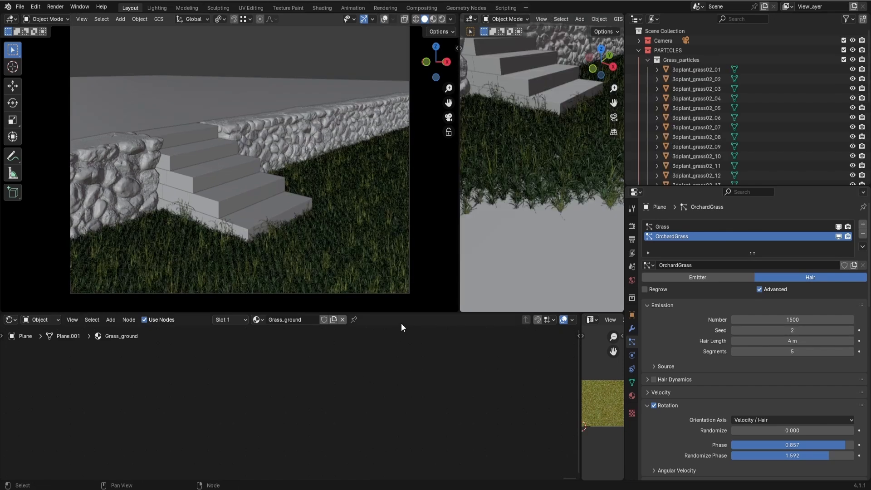
Step: Compare the rendered camera view with the OrchardGrass particles hidden and shown around the stairs
key(z)
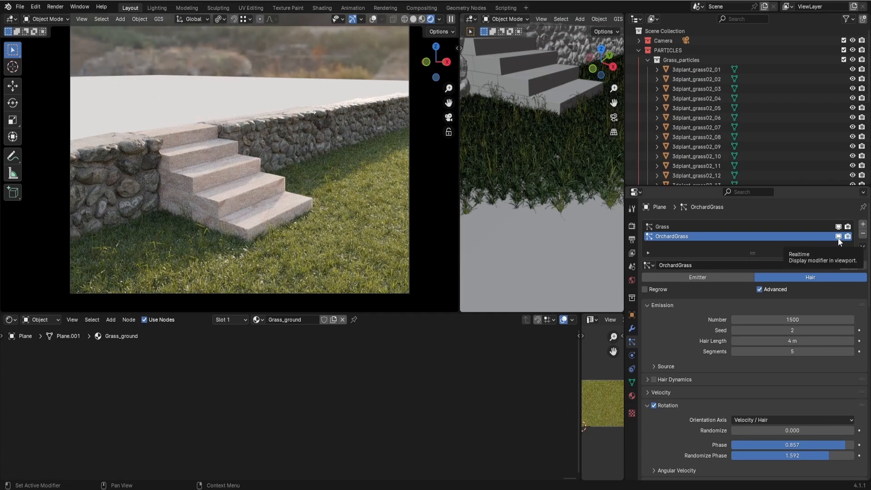
click(838, 236)
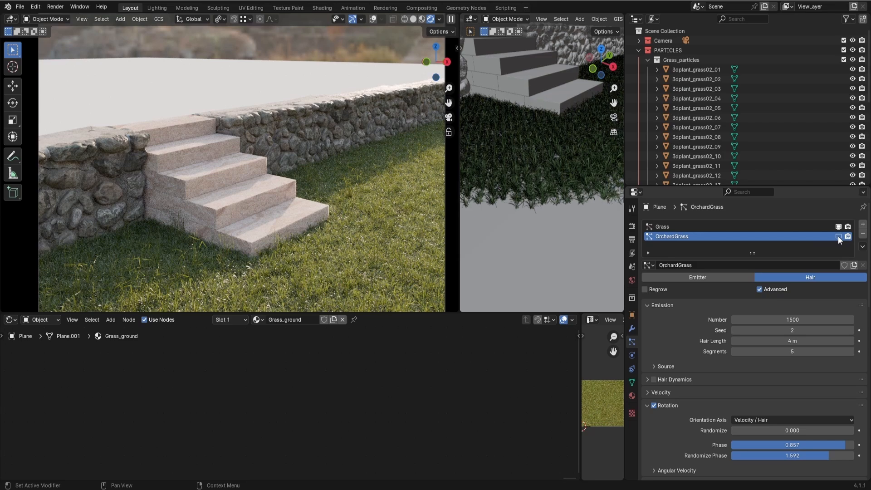
click(839, 236)
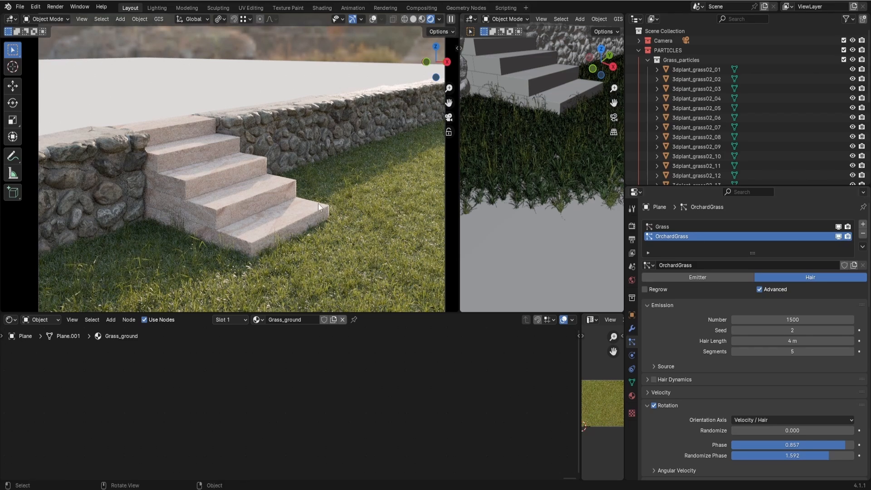
scroll(318, 203, down, 1)
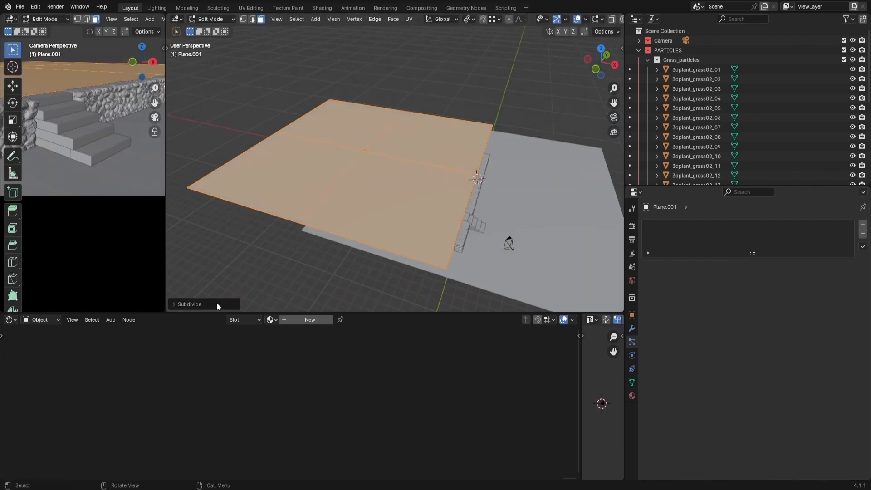
Step: Subdivide the upper ground plane and generate a Camera vertex group weighted to the area the camera sees
click(223, 305)
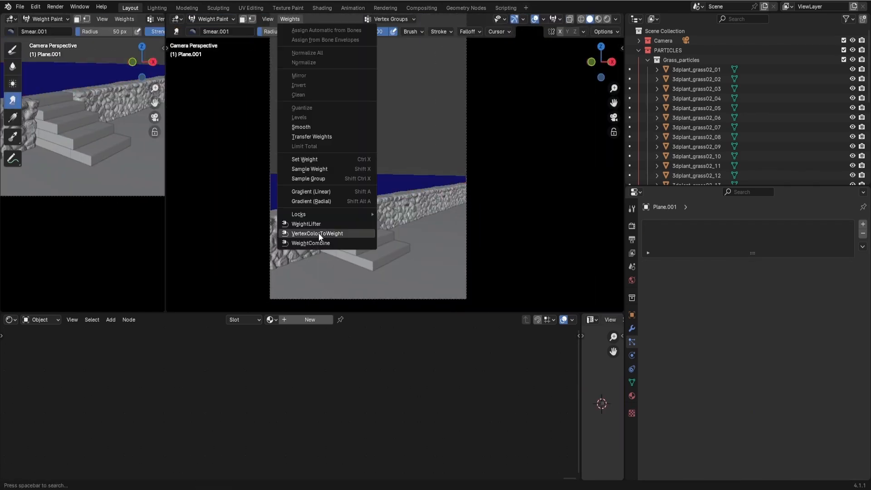
click(321, 234)
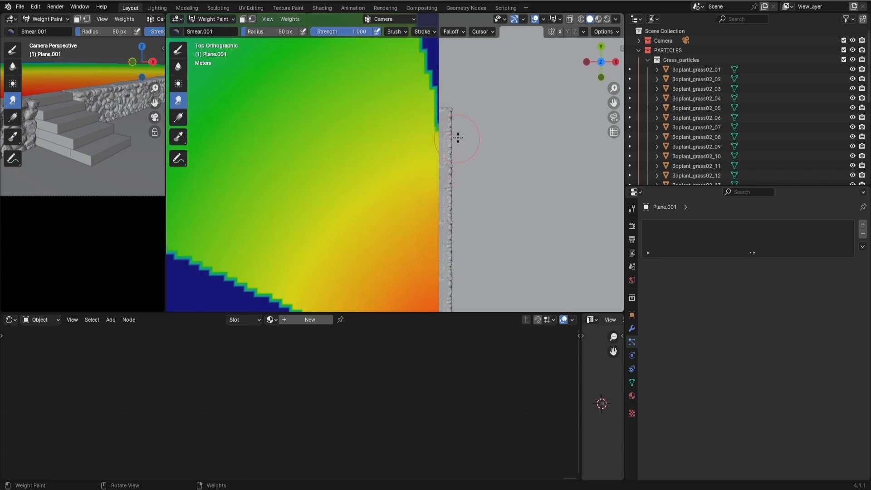
middle_drag(426, 87, 395, 290)
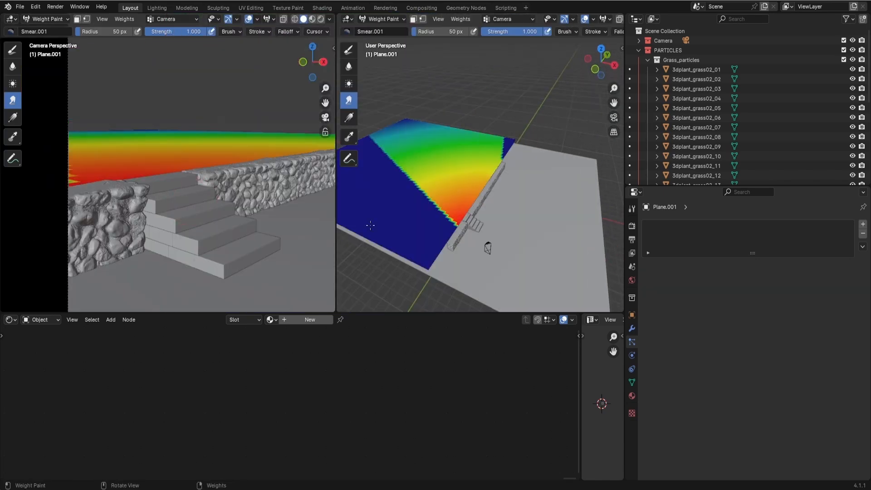
scroll(458, 283, up, 3)
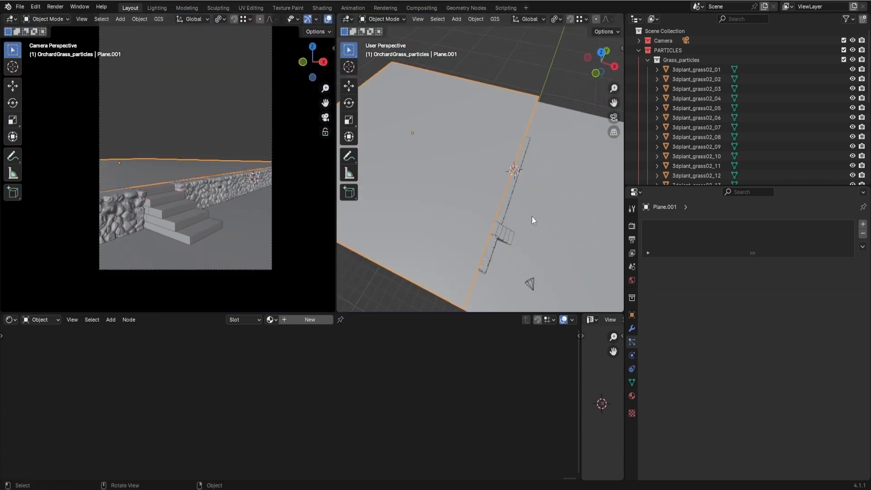
Step: Make the particle settings of both the Grass and OrchardGrass systems on Plane.001 single-user
middle_drag(532, 217, 557, 178)
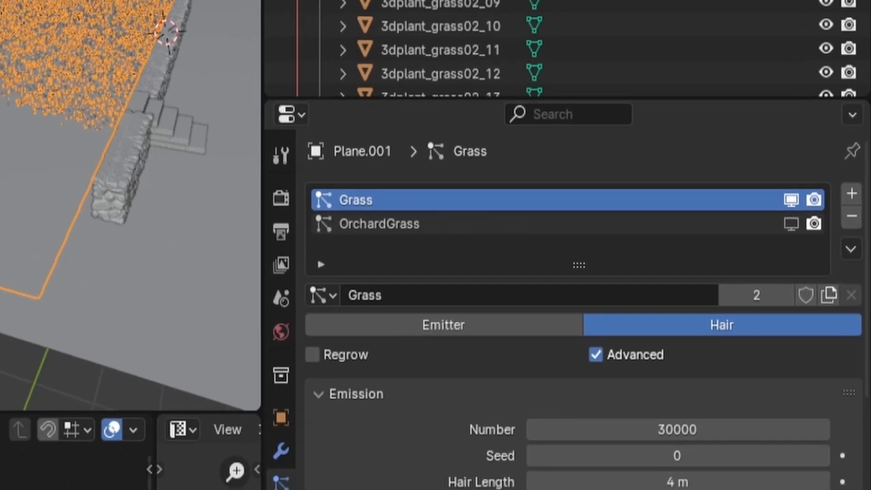
click(746, 295)
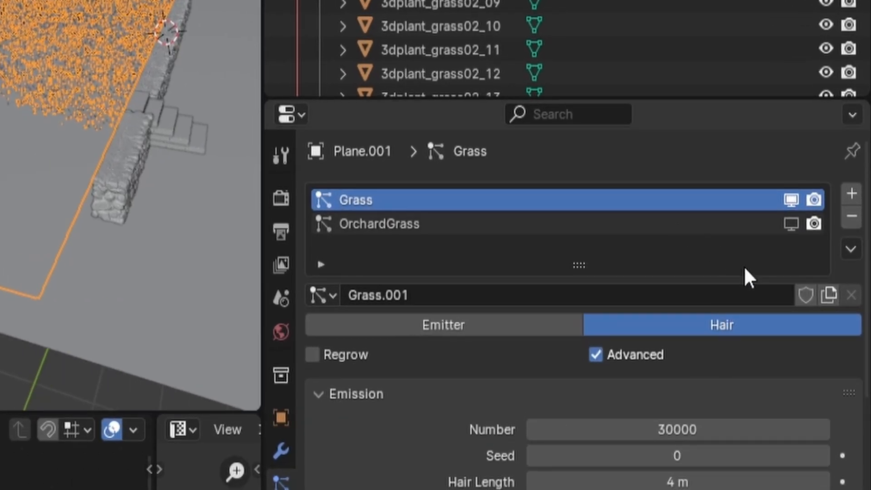
click(749, 223)
click(767, 298)
click(491, 202)
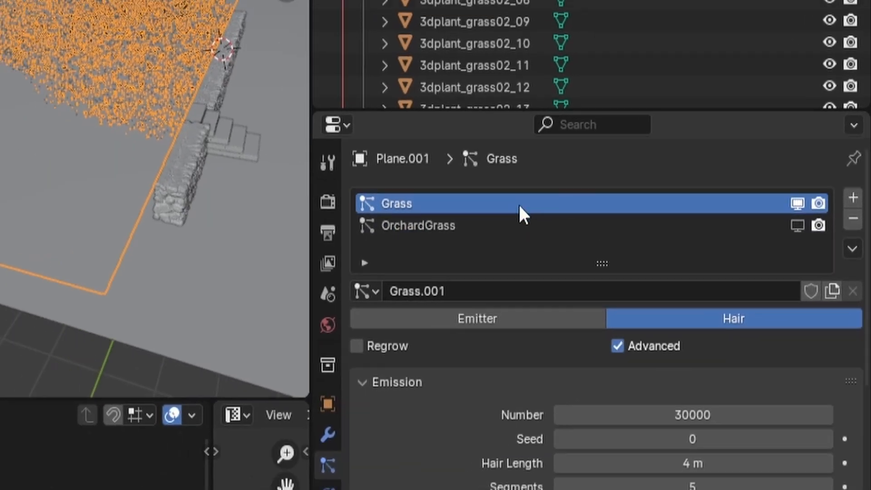
Step: Link the lower ground plane's Grass_ground material to the upper plane
key(KP_7)
shift+click(588, 187)
key(ctrl+l)
click(570, 187)
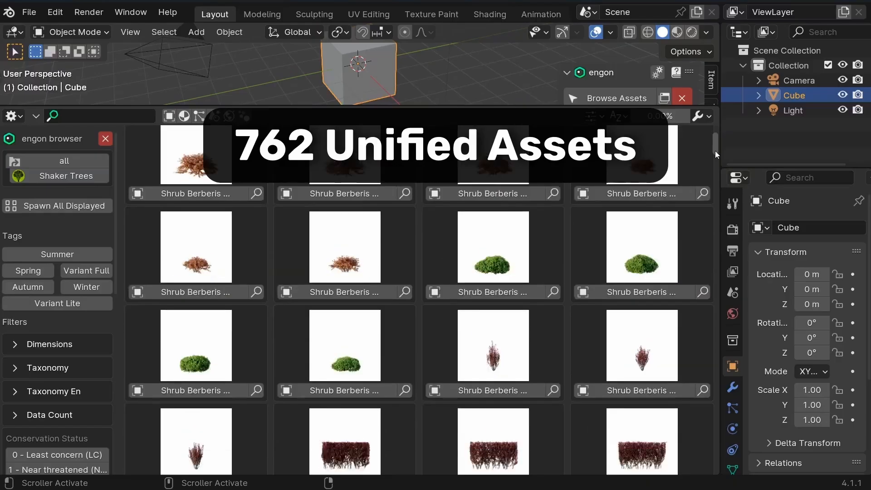
Step: Browse the Shaker Trees assets in the engon browser and spawn all displayed winter coniferous trees
scroll(715, 154, down, 10)
drag(714, 175, 734, 483)
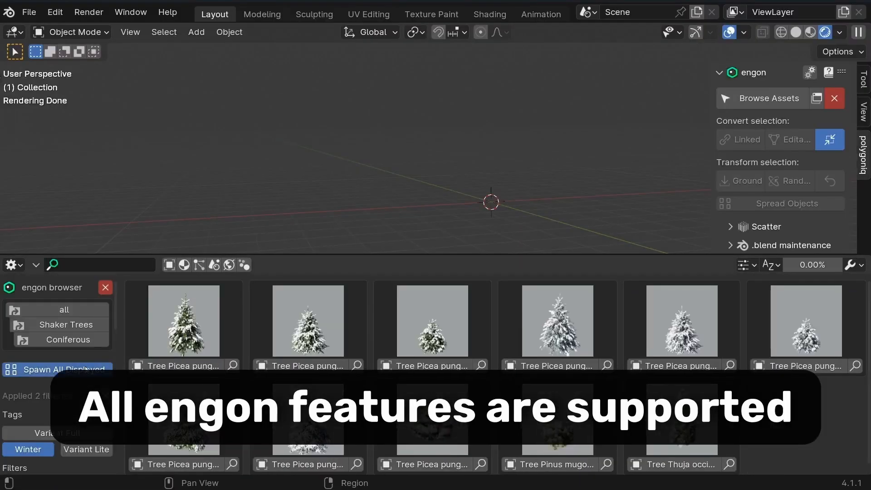
click(68, 370)
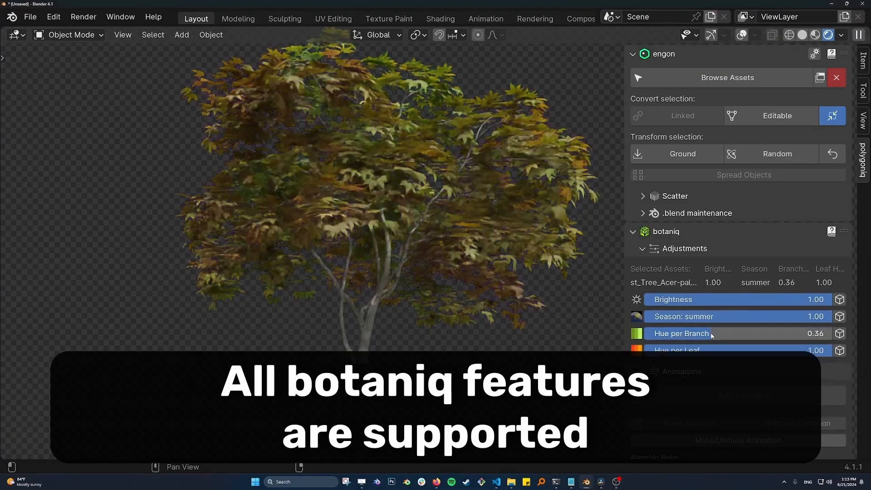
Step: Increase the Hue per Branch adjustment of the selected maple tree
drag(712, 336, 807, 334)
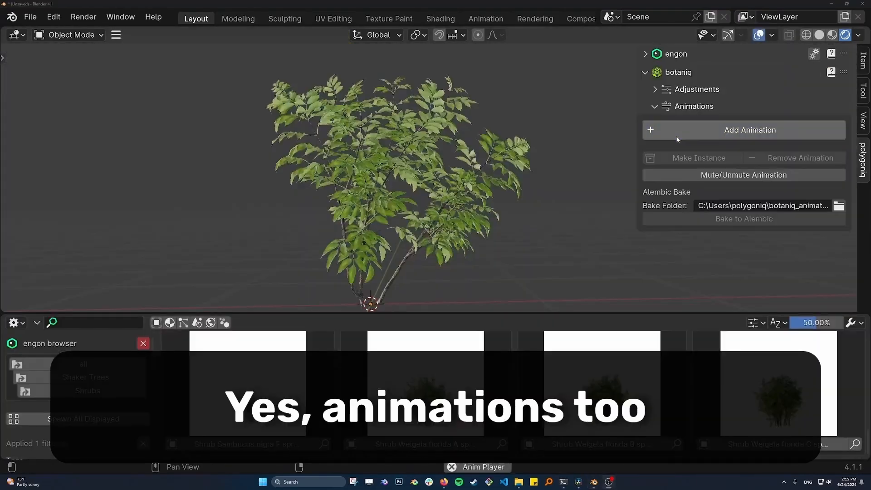
Step: Add a wind animation to the shrub with the botaniq animation tools and inspect its leaves up close
click(676, 136)
click(674, 172)
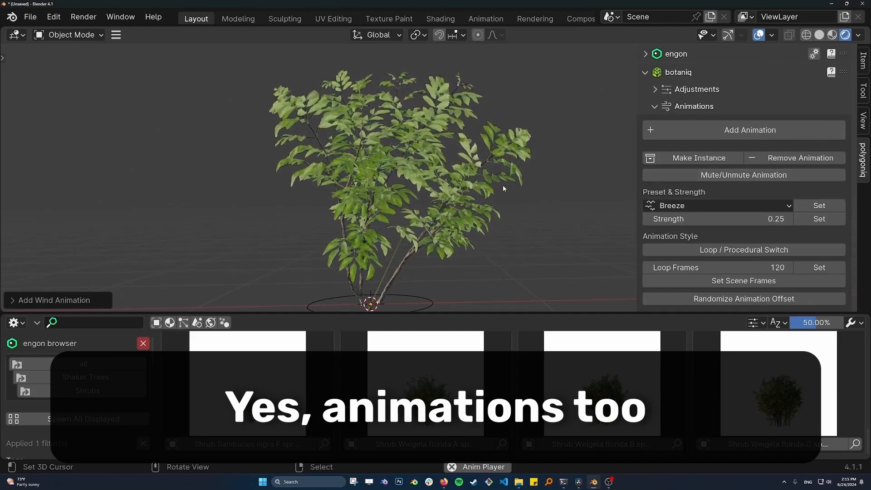
scroll(503, 184, up, 5)
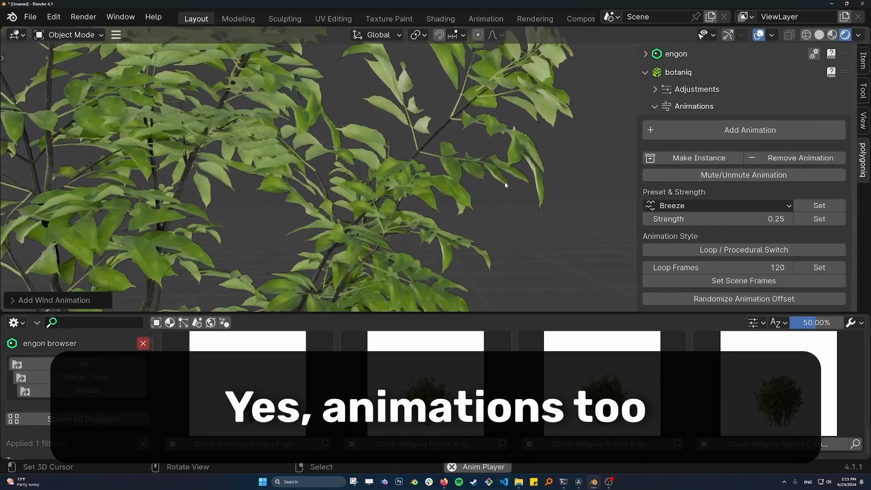
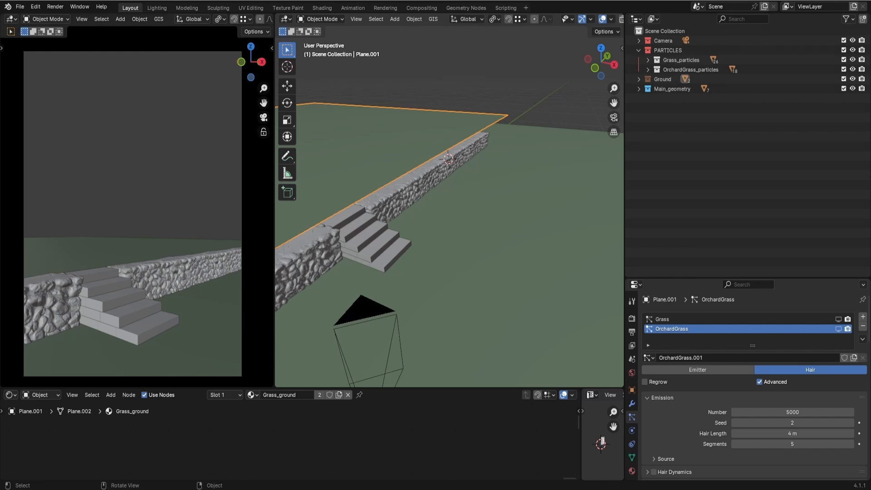
Step: Open the engon asset browser in place of the main 3D view
key(n)
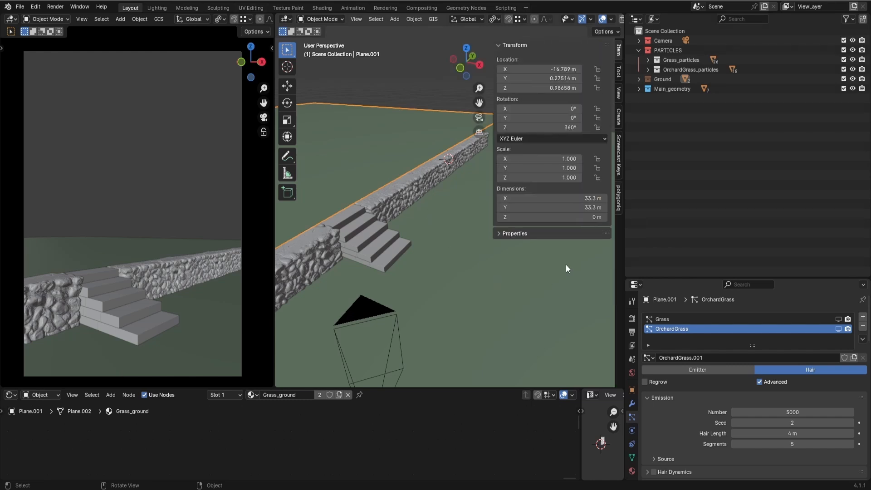
click(619, 203)
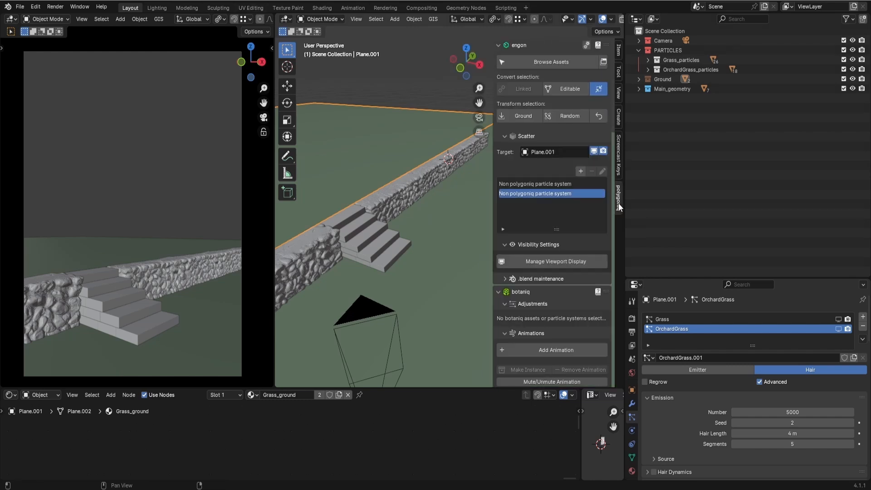
click(549, 63)
click(415, 143)
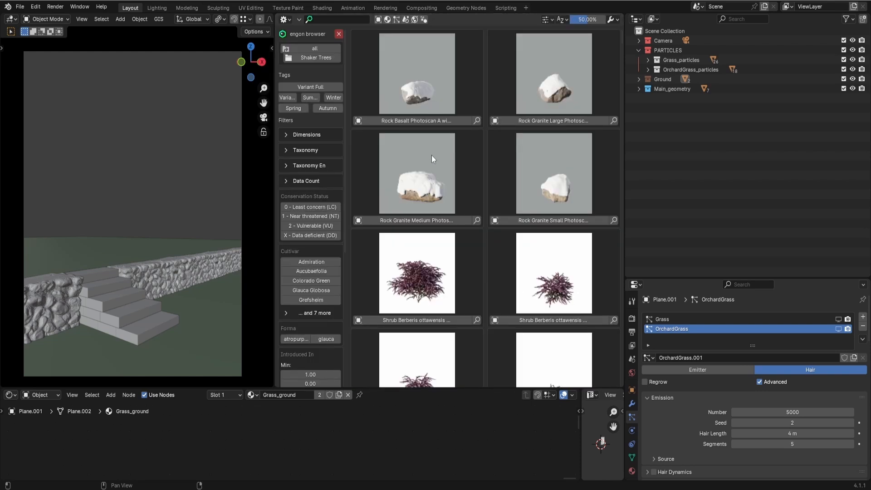
Step: Search the Deciduous Shaker Trees for "cherry", spawn the Prunus cerasus I and K spring-summer trees, and close the asset browser
click(323, 61)
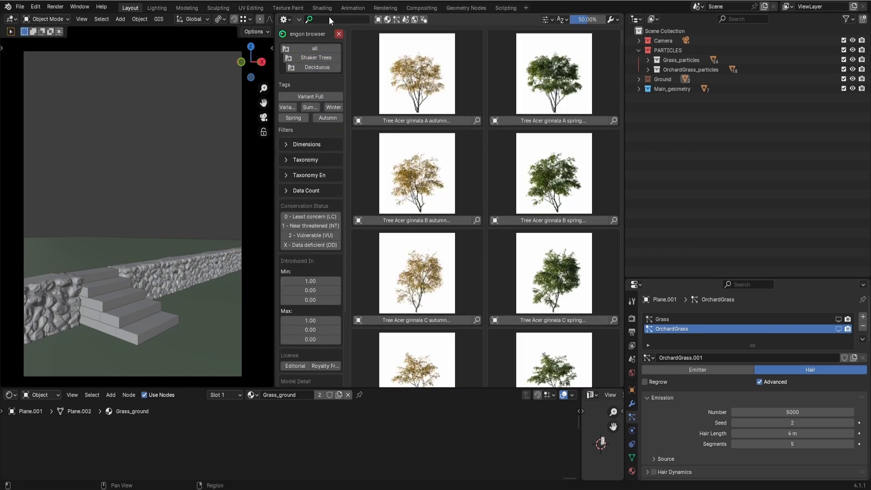
click(337, 20)
text(cherry)
key(Return)
scroll(534, 215, down, 10)
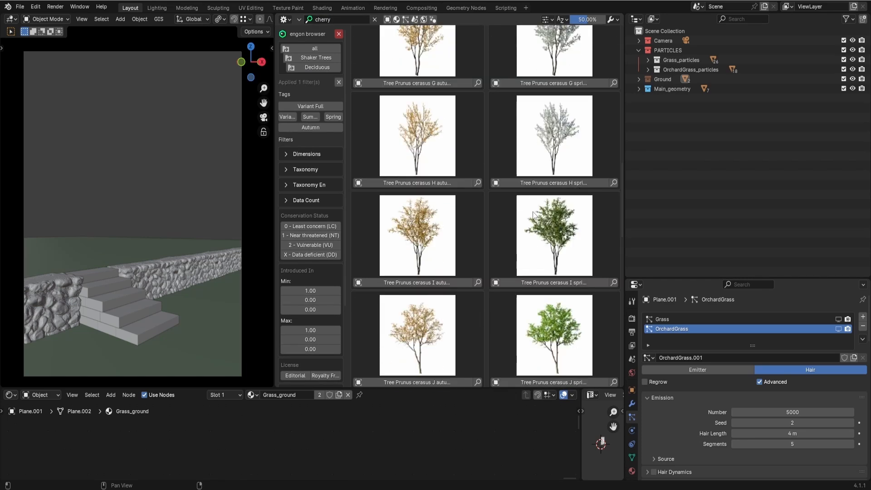
scroll(534, 216, down, 5)
click(549, 252)
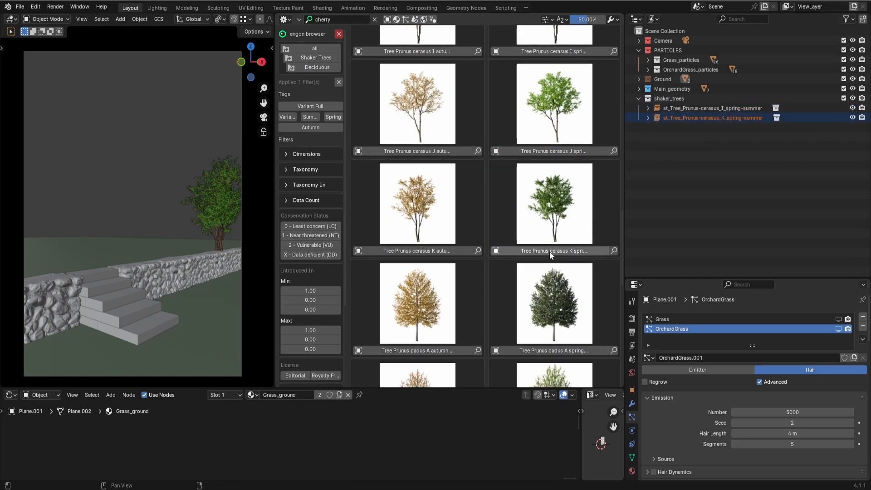
click(338, 34)
Step: Move the Prunus cerasus I tree horizontally behind the wall to about X -1.25 m, Y -5.07 m, and snap it to the ground
shift+middle_drag(414, 94, 397, 122)
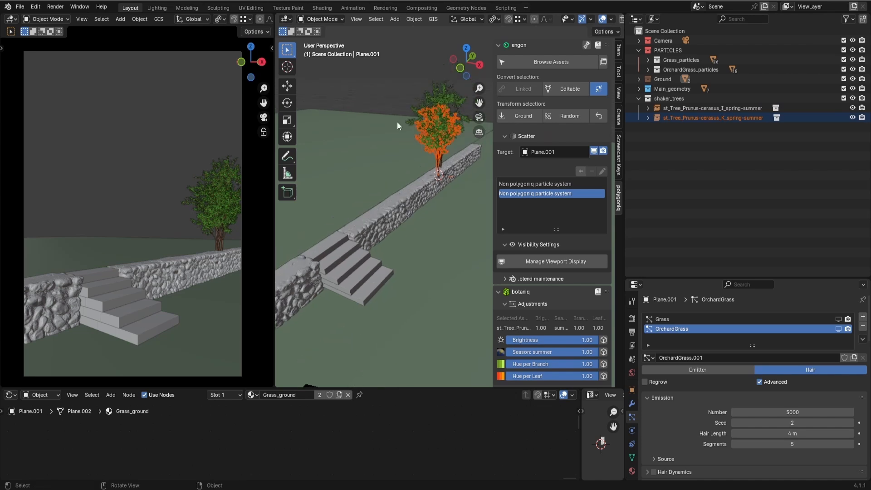
click(428, 97)
key(g)
key(shift+z)
click(345, 230)
click(523, 115)
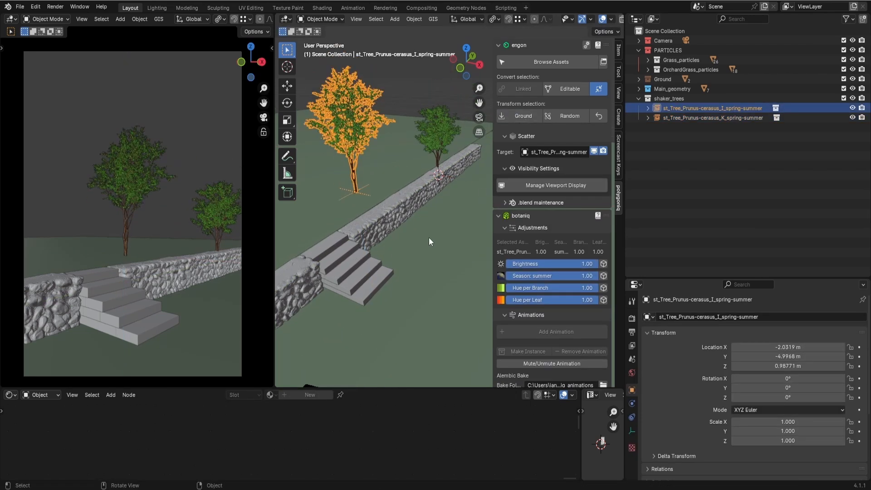
key(g)
key(shift+z)
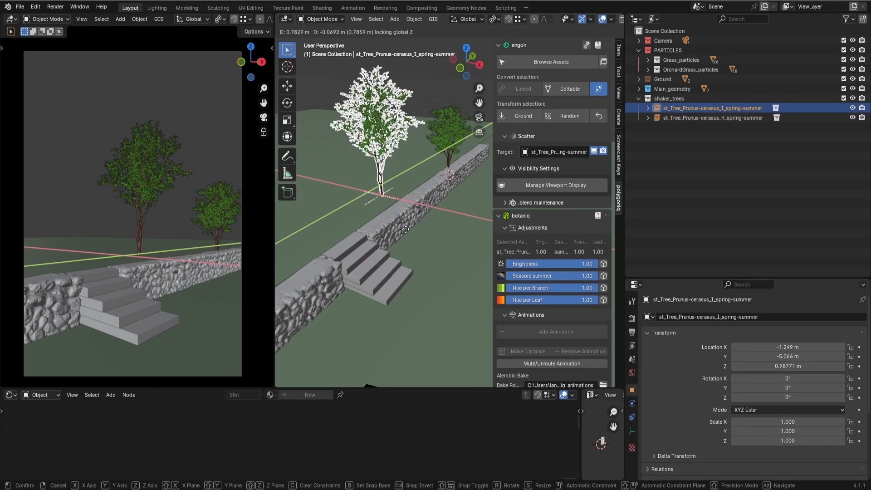
click(405, 229)
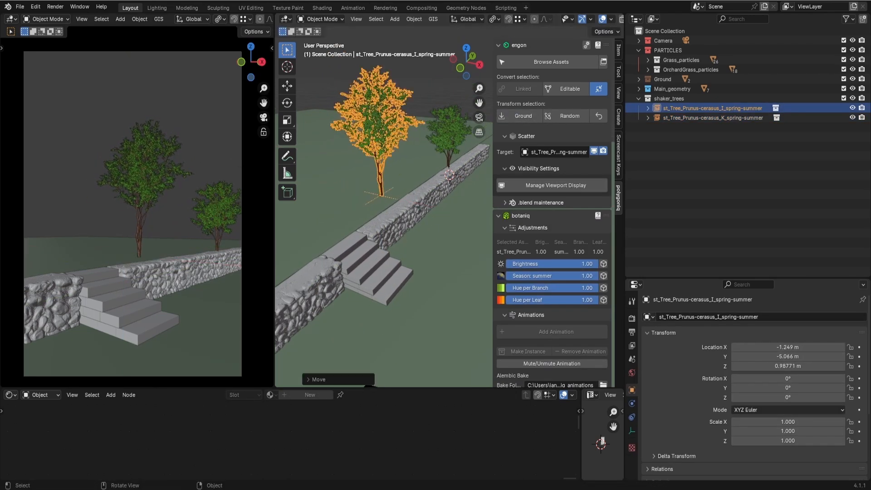
Step: Randomize the Prunus cerasus I tree's transform until its shape suits the camera view, and enlarge it to a scale of about 1.14
click(568, 117)
click(569, 117)
click(569, 117)
click(568, 117)
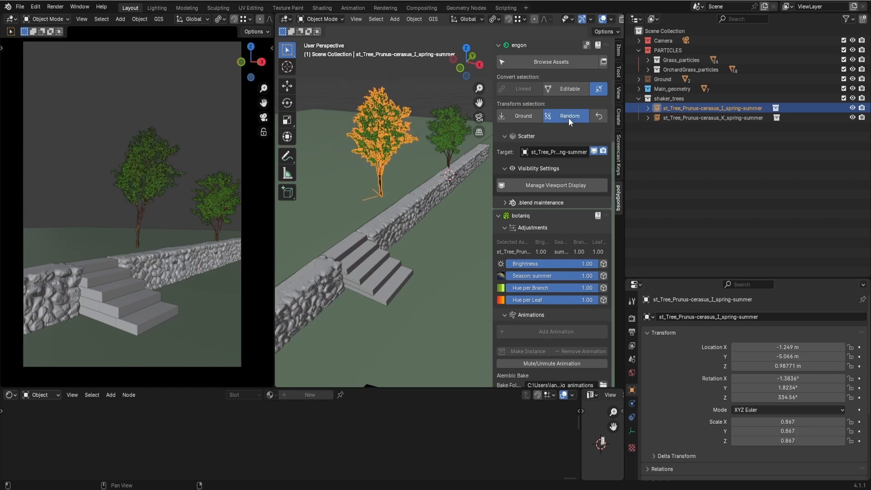
click(568, 117)
click(568, 117)
click(569, 117)
click(568, 117)
click(568, 117)
click(569, 117)
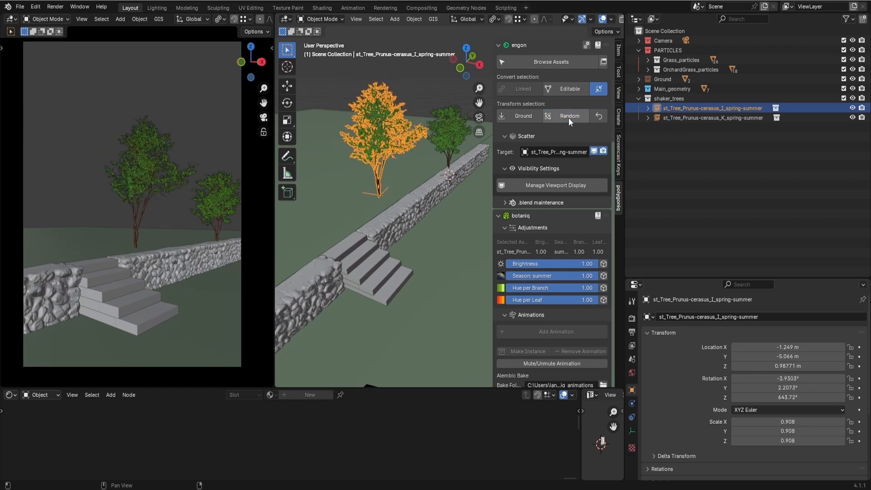
key(s)
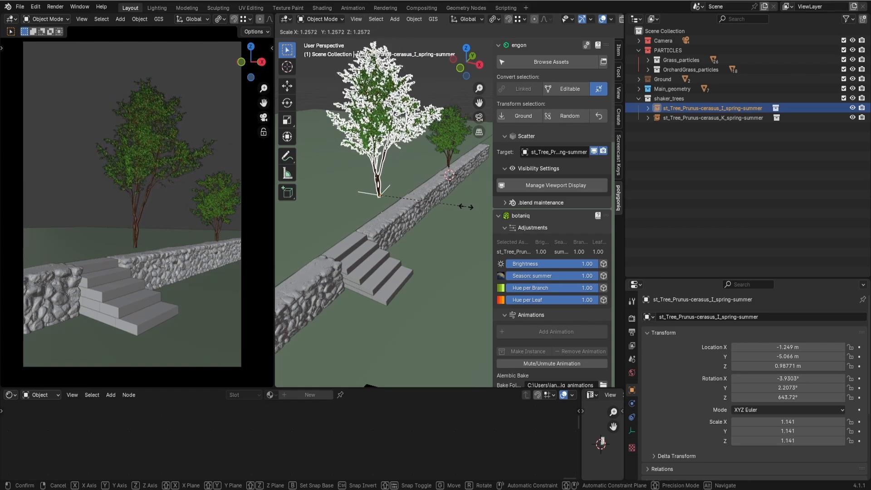
click(465, 207)
Step: Place the Prunus cerasus K tree on the ground behind the stairs at about X -0.76 m, Y -9.68 m, and randomize its transform
click(449, 159)
key(g)
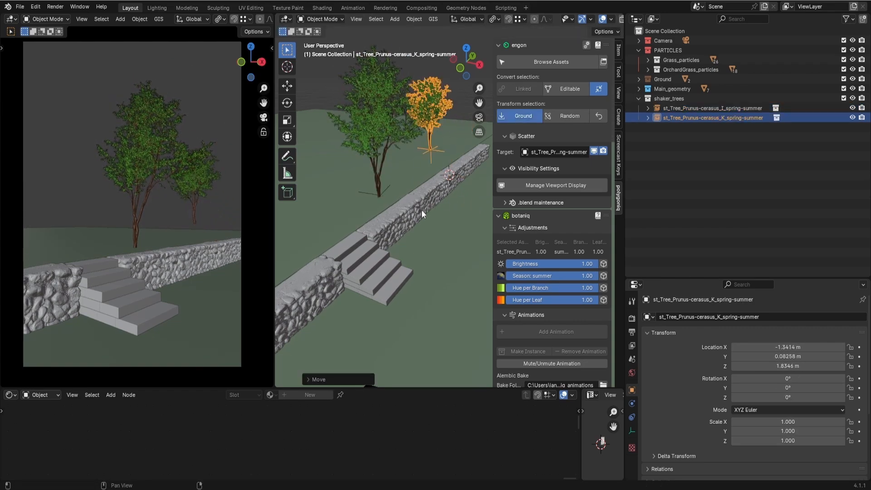
key(g)
key(shift+z)
click(291, 314)
click(573, 117)
click(573, 117)
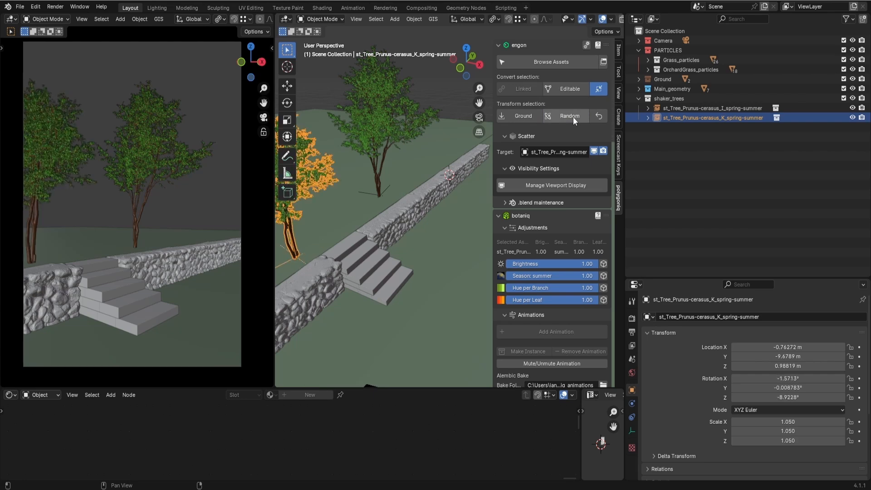
click(573, 116)
Step: Fine-tune the K tree to about X -1.02 m, Y -9.65 m and scale 1.08, and enlarge the I tree further
scroll(204, 254, down, 1)
shift+middle_drag(205, 254, 204, 259)
middle_drag(391, 262, 394, 286)
key(g)
key(shift+z)
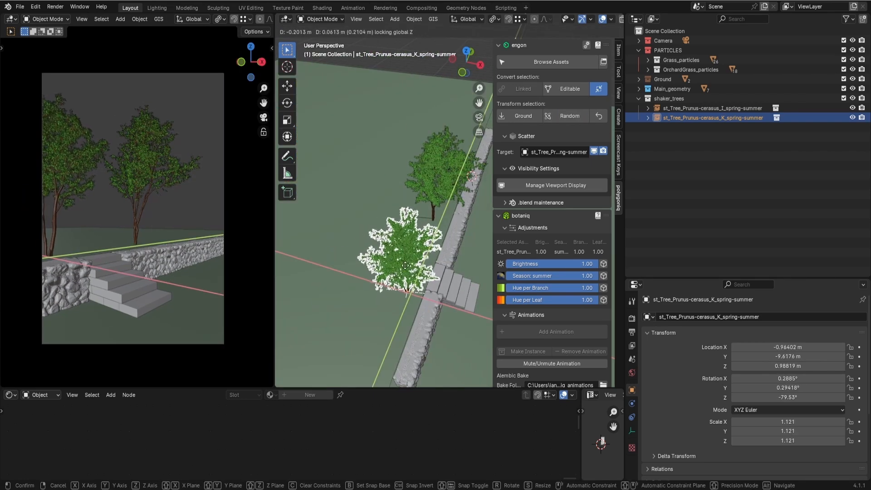
click(454, 246)
key(s)
click(452, 248)
click(437, 198)
key(s)
click(438, 191)
click(414, 247)
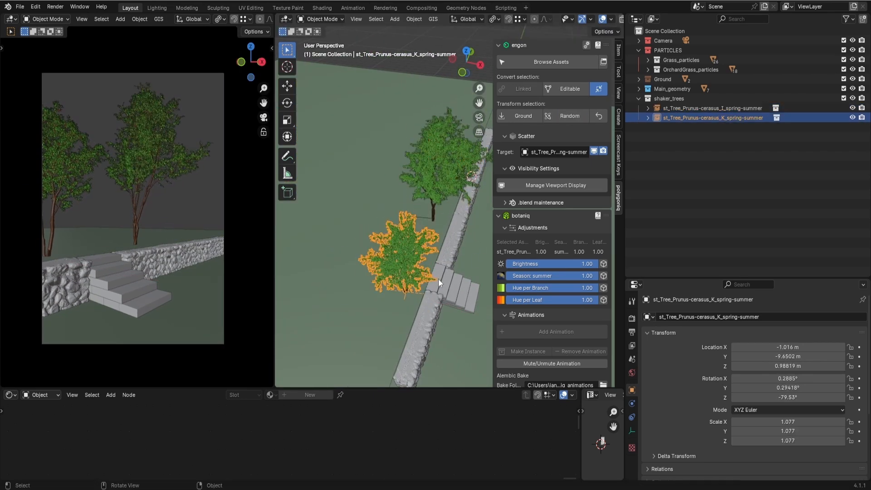
Step: Duplicate the Prunus cerasus K tree and position the copy near the wall's far end at about X -0.85 m, Y 2.53 m
middle_drag(360, 273, 370, 298)
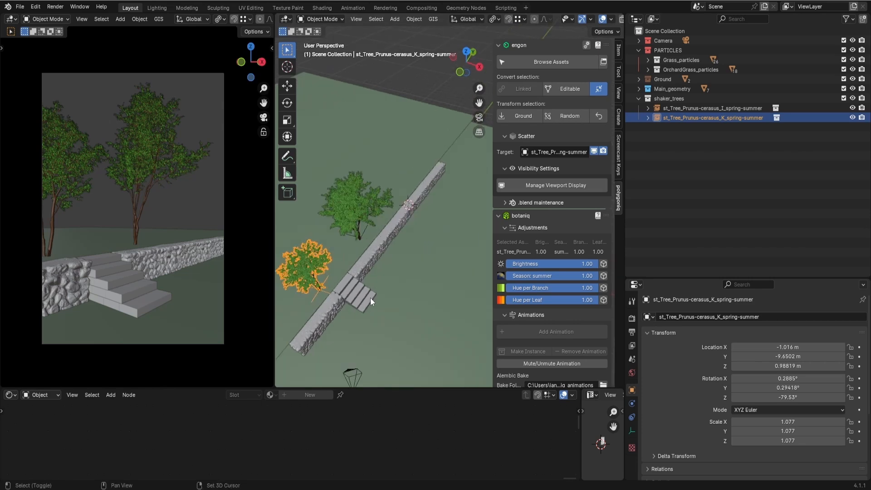
key(shift+d)
key(shift+z)
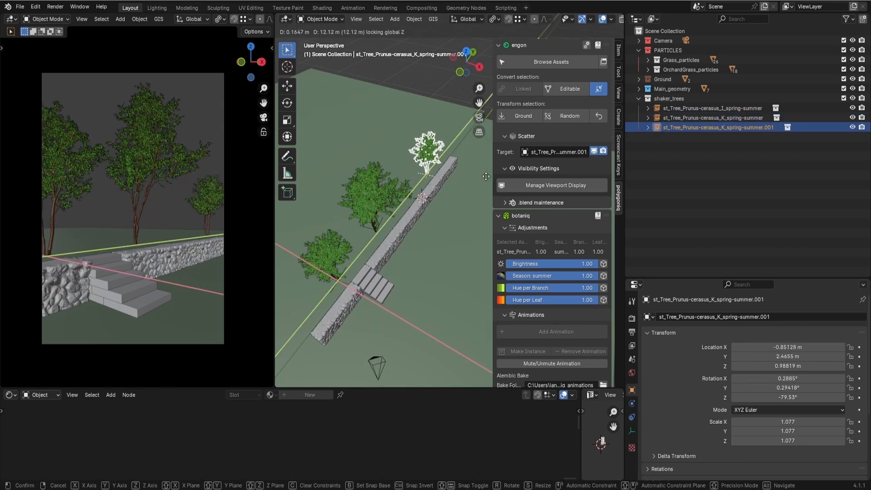
click(486, 177)
middle_drag(472, 247, 454, 242)
key(g)
key(shift+z)
click(454, 241)
Step: Randomize the duplicated tree's rotation and scale several times and adjust its size
click(567, 116)
click(566, 116)
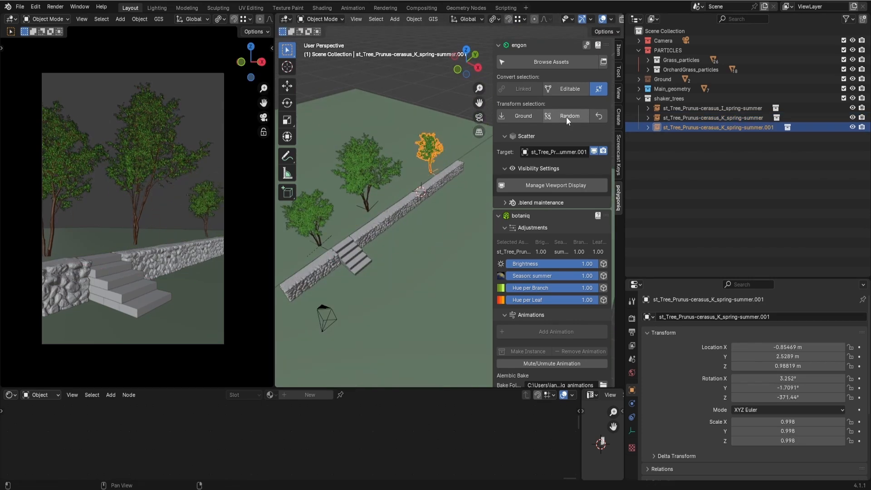
click(566, 116)
click(566, 117)
click(566, 117)
click(567, 116)
click(567, 116)
key(s)
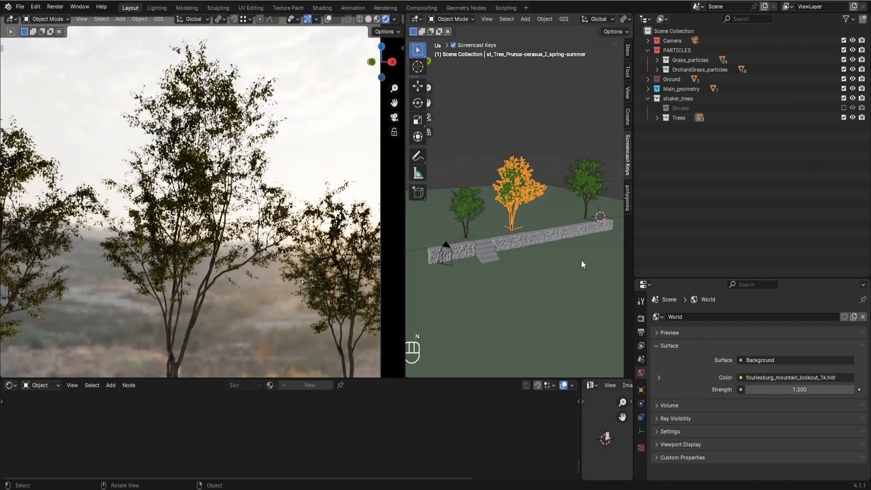
Step: Raise the botaniq Brightness adjustment of the selected Prunus cerasus I tree to 1.51
click(627, 200)
mouse_move(386, 489)
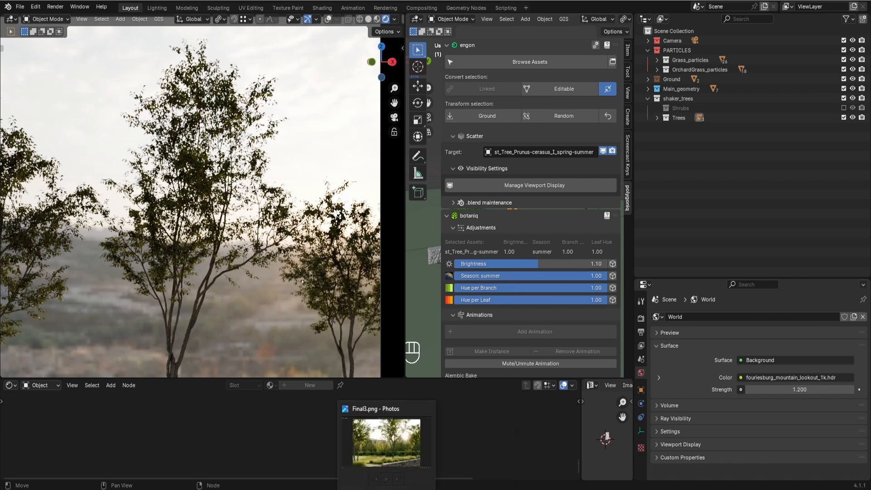
drag(551, 267, 568, 264)
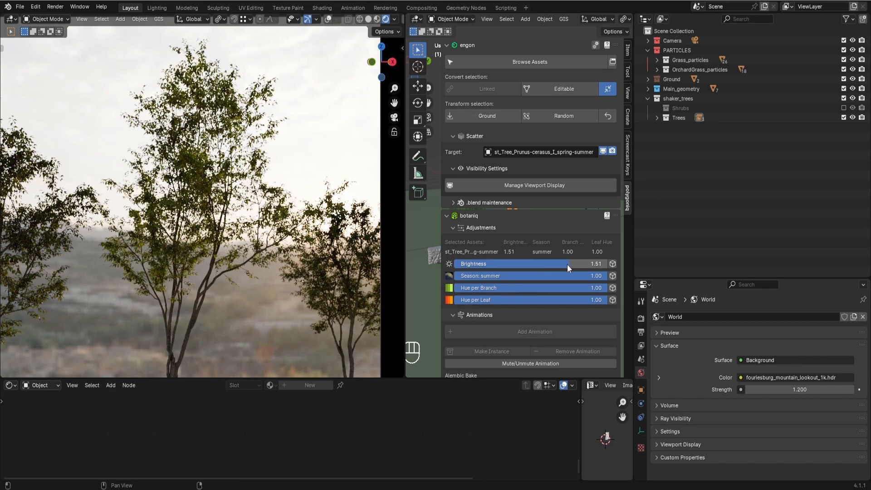
Step: Select all three Prunus cerasus trees, set their Brightness adjustment to 2, and open their Season value for editing
shift+click(694, 145)
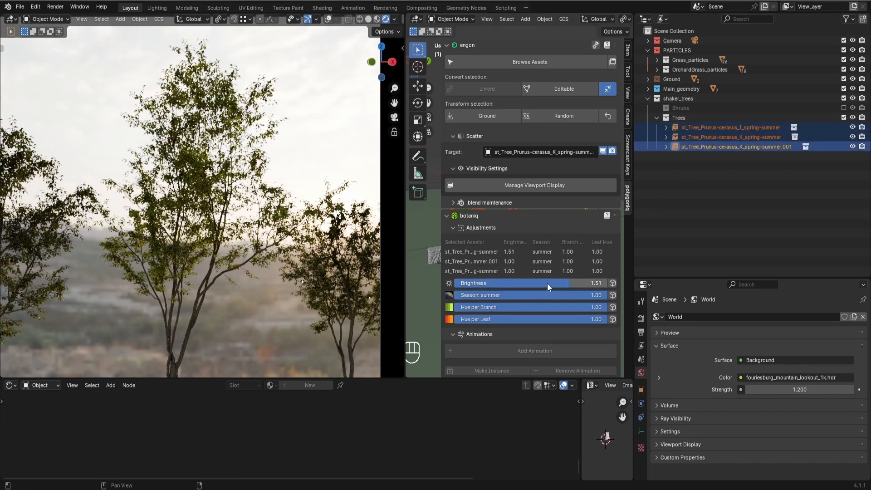
key(BackSpace)
text(2)
key(Return)
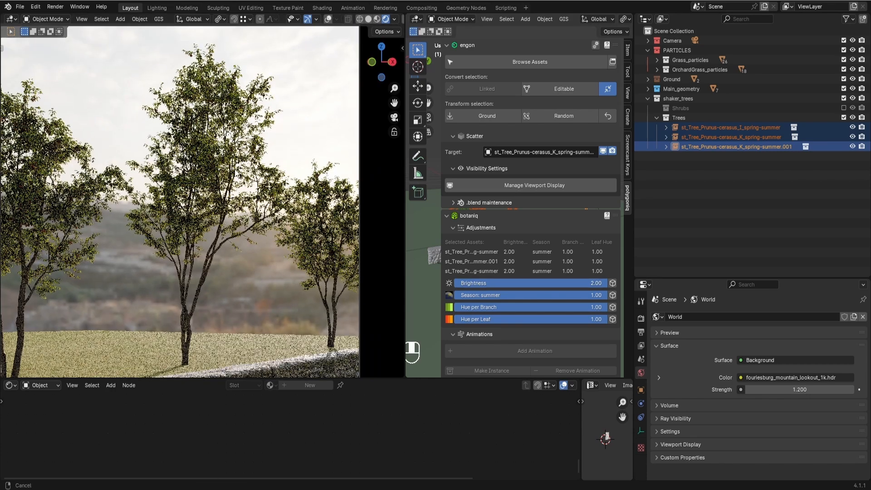
text(.5)
key(Return)
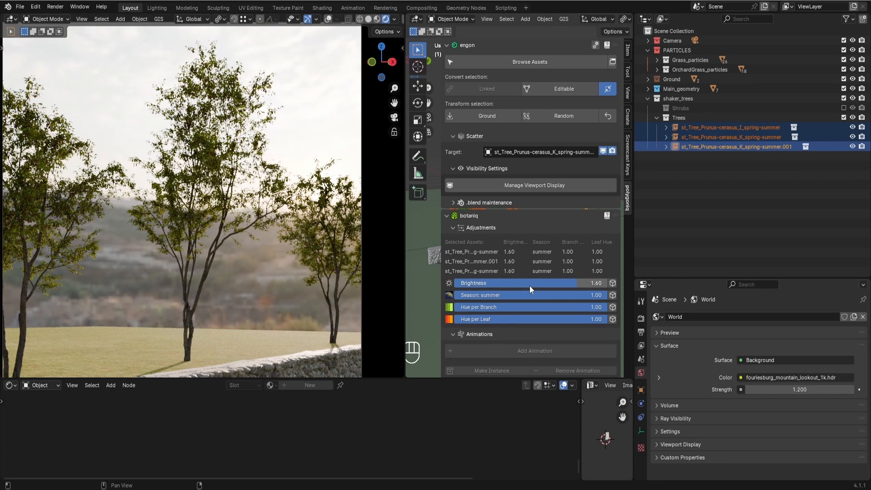
click(530, 285)
text(2)
key(Return)
click(547, 296)
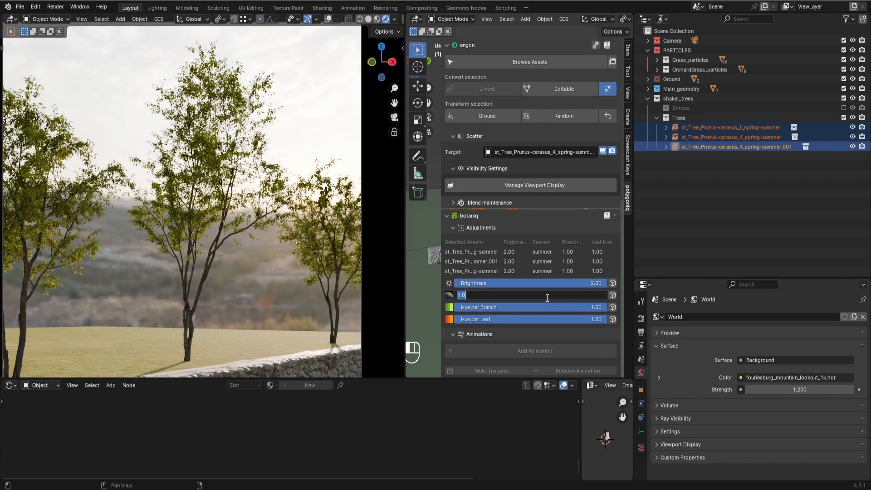
key(BackSpace)
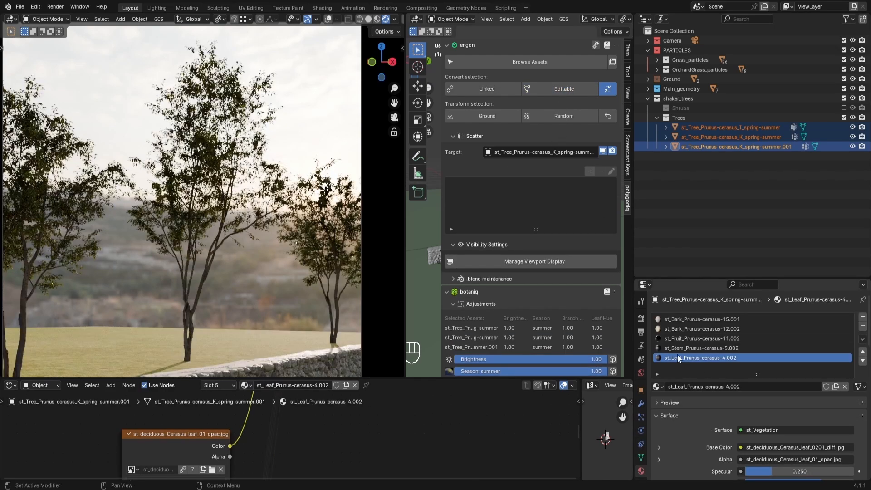
Step: Enlarge the shader editor and set the st_Vegetation node's Value to 3 and Translucency Value to about 1.73 in the leaf material
scroll(251, 447, down, 6)
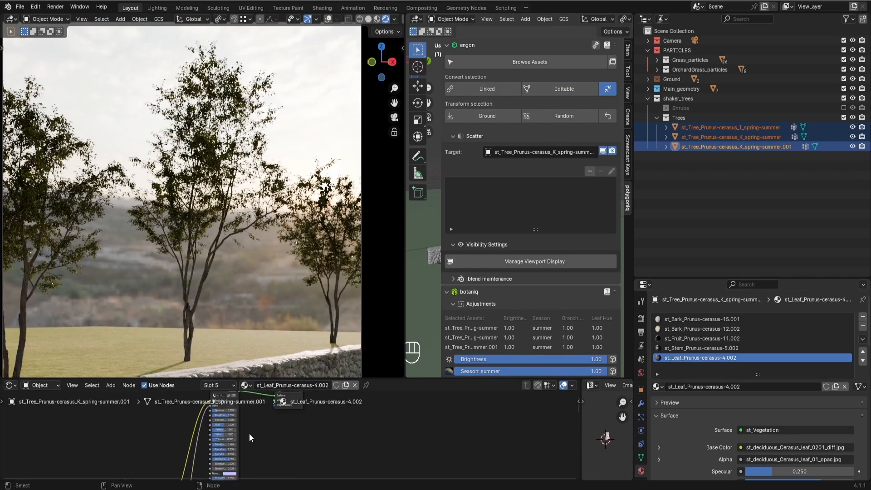
drag(273, 377, 272, 276)
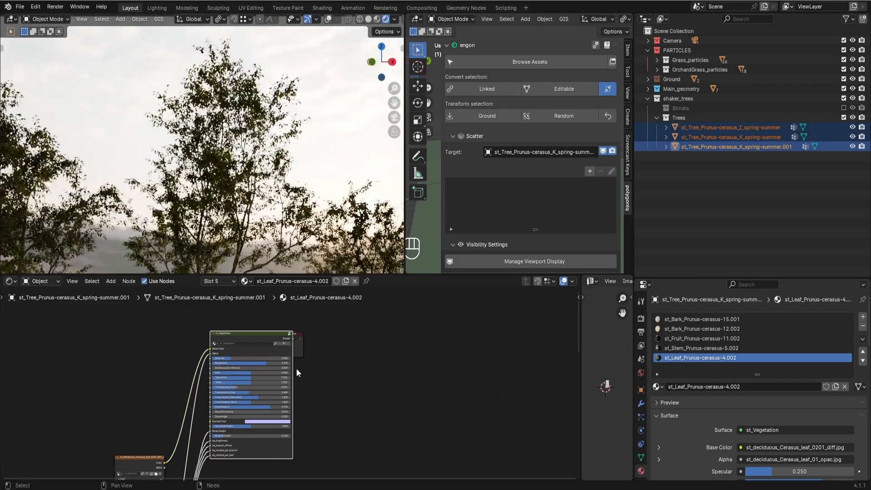
scroll(218, 412, up, 4)
drag(197, 382, 290, 382)
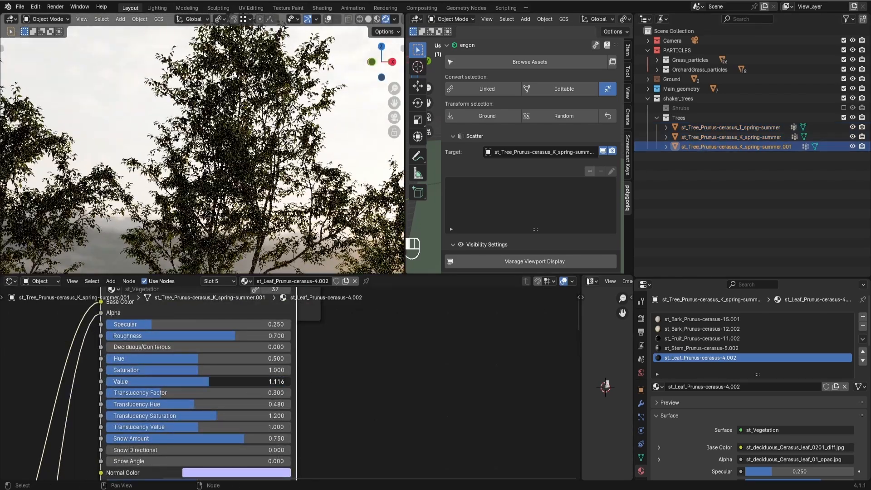
drag(197, 430, 291, 430)
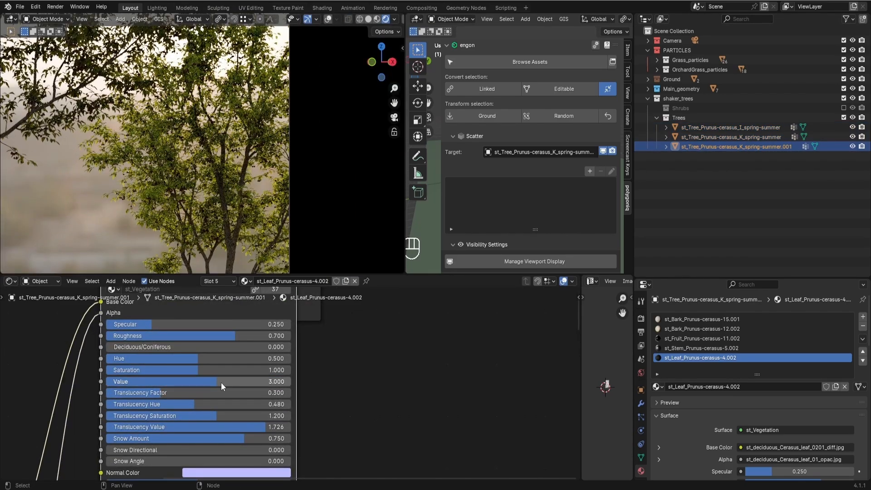
click(274, 430)
Step: Lower the leaf shader's Translucency Factor, raise its Translucency Saturation, and adjust the leaf shader of the foreground tree beside the stairs
drag(225, 393, 182, 393)
drag(216, 416, 286, 416)
scroll(137, 150, down, 3)
click(93, 104)
drag(170, 363, 284, 363)
shift+middle_drag(101, 137, 229, 162)
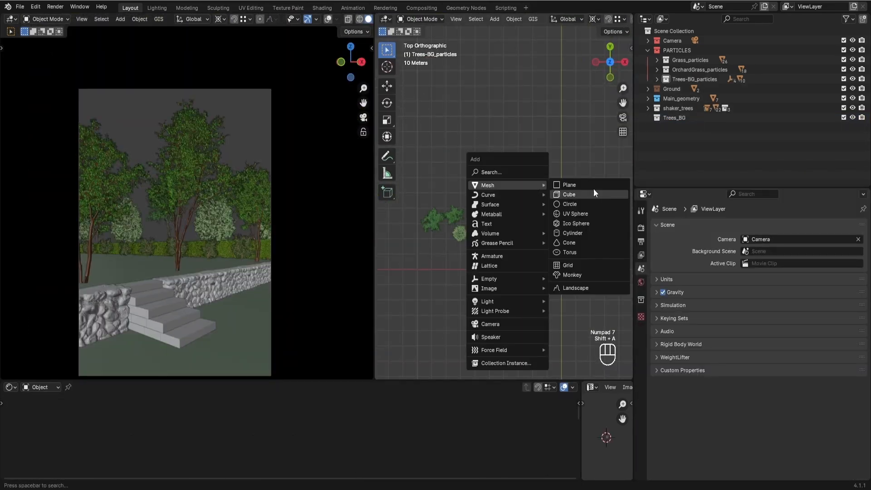
Step: Add a plane in top view, move it behind the existing trees and scale it up as a background tree emitter
click(594, 189)
key(g)
key(s)
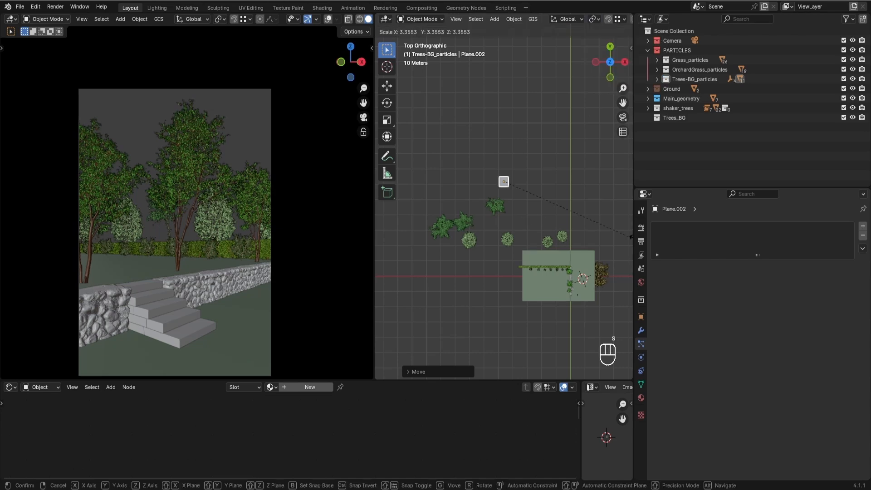
click(586, 245)
key(g)
key(shift+z)
click(535, 212)
key(s)
Step: Divide the plane in two in Edit Mode and extrude an edge of one half along Y to form an L shape
key(Tab)
shift+middle_drag(509, 191, 519, 165)
key(g)
key(y)
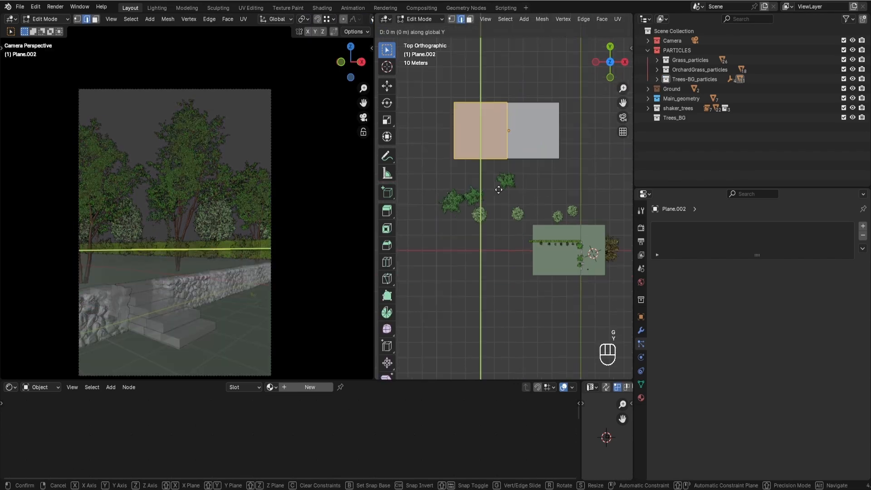
key(x)
key(e)
key(y)
click(456, 217)
middle_drag(456, 217, 634, 334)
key(Tab)
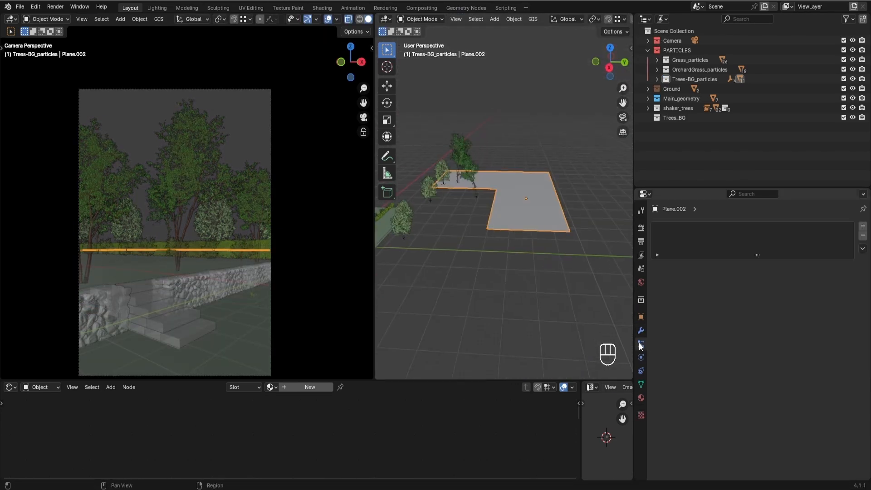
Step: Add a Trees_BG hair particle system with 50 Trees-BG_particles collection instances to the plane and move it to the Trees_BG collection
click(864, 226)
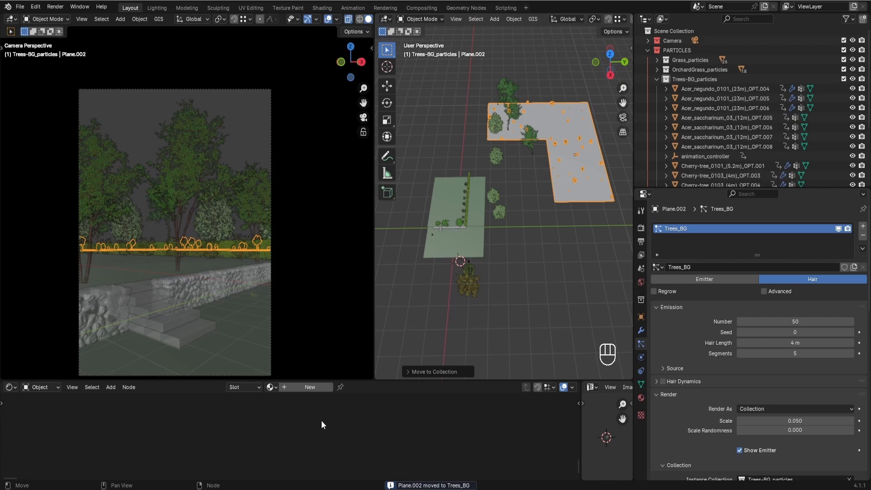
scroll(518, 249, up, 4)
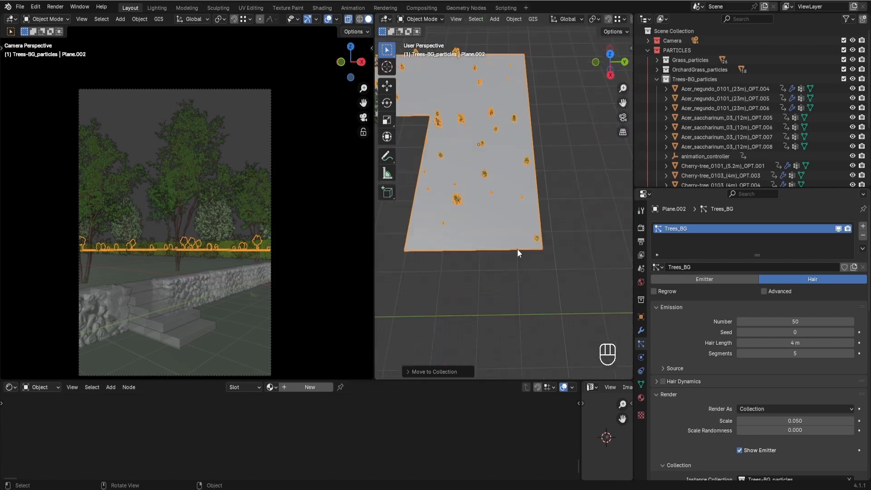
Step: Preview the scattered background trees through the camera in rendered shading
middle_drag(518, 249, 590, 263)
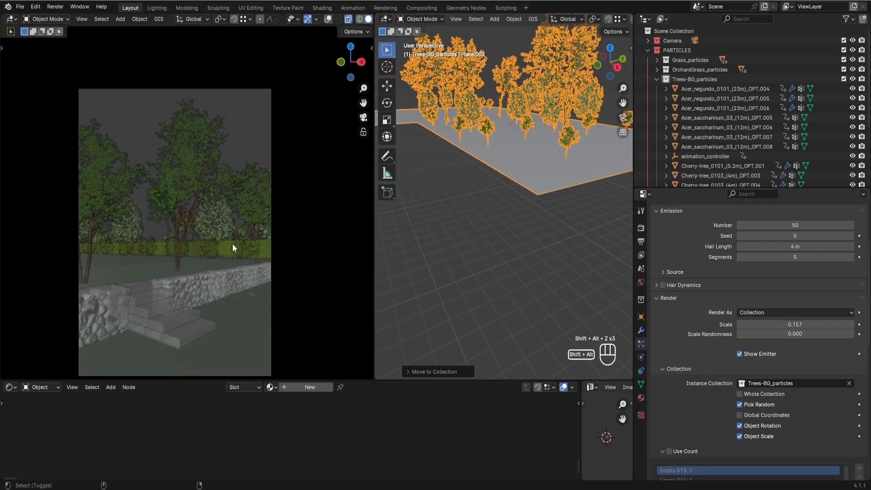
key(KP_0)
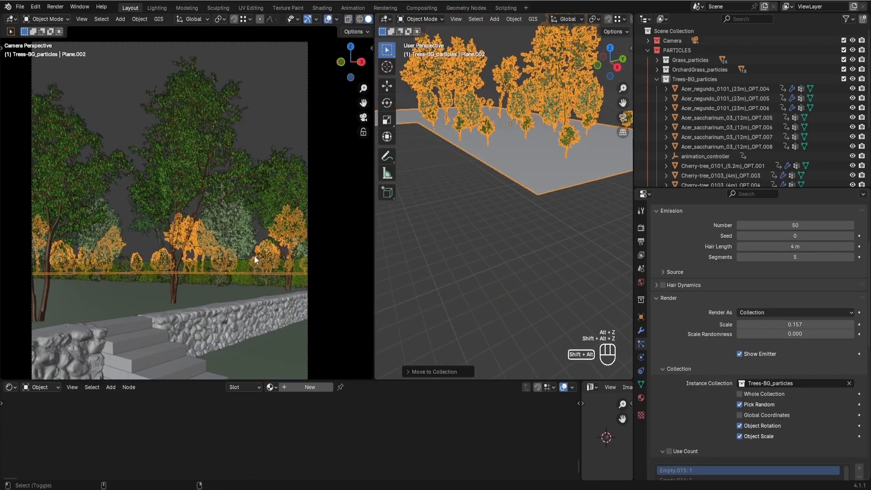
scroll(769, 325, up, 4)
key(z)
click(224, 179)
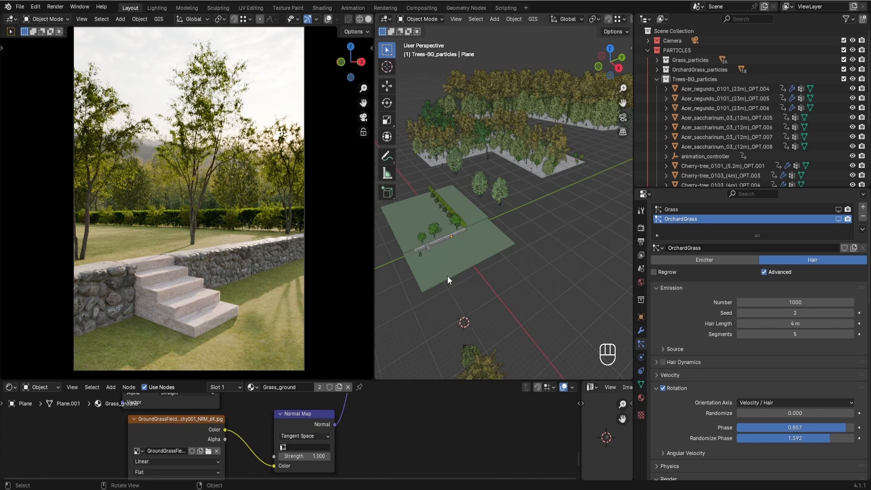
Step: Inspect the two background-tree emitter planes, their particle settings and their placement behind the garden
middle_drag(448, 276, 557, 199)
click(506, 225)
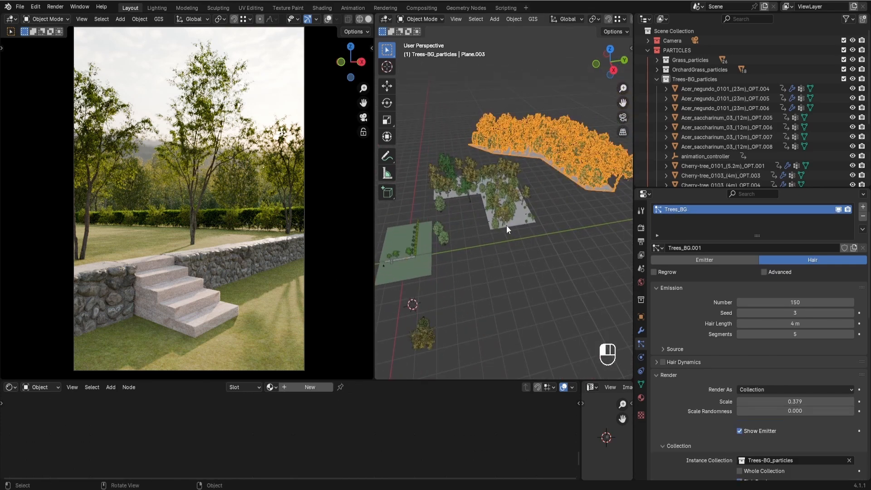
click(483, 254)
shift+middle_drag(484, 254, 536, 227)
scroll(506, 275, up, 2)
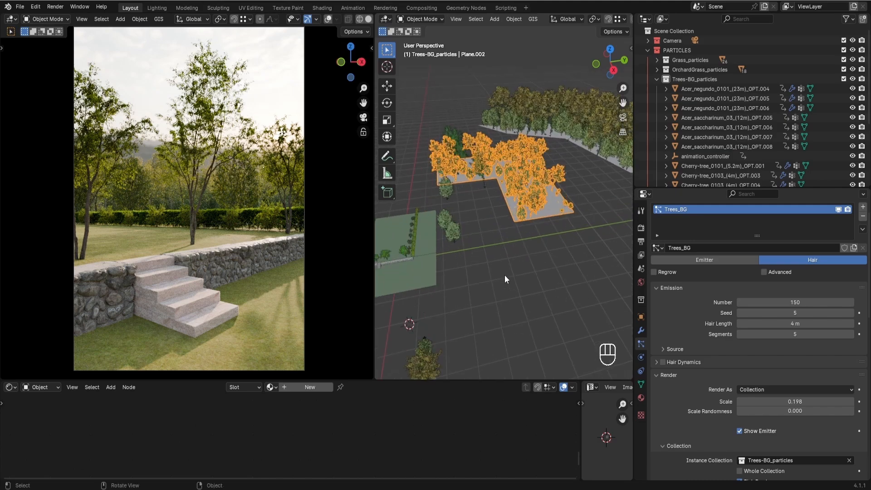
click(495, 276)
shift+middle_drag(495, 276, 541, 274)
scroll(510, 269, up, 2)
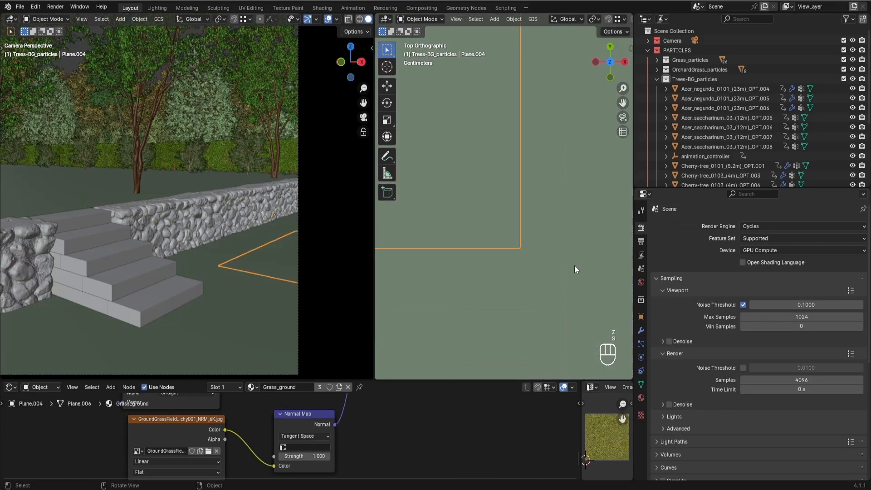
mouse_move(574, 265)
middle_down()
mouse_move(535, 258)
mouse_move(525, 274)
mouse_move(542, 248)
middle_up()
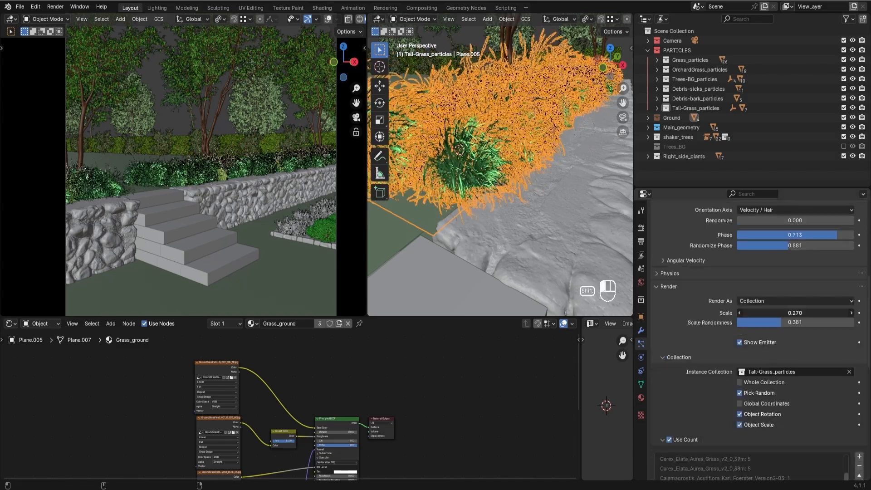
Step: Preview the world's Mix Shader and adjust the Z rotation and location in the HDRI's Mapping node
key(z)
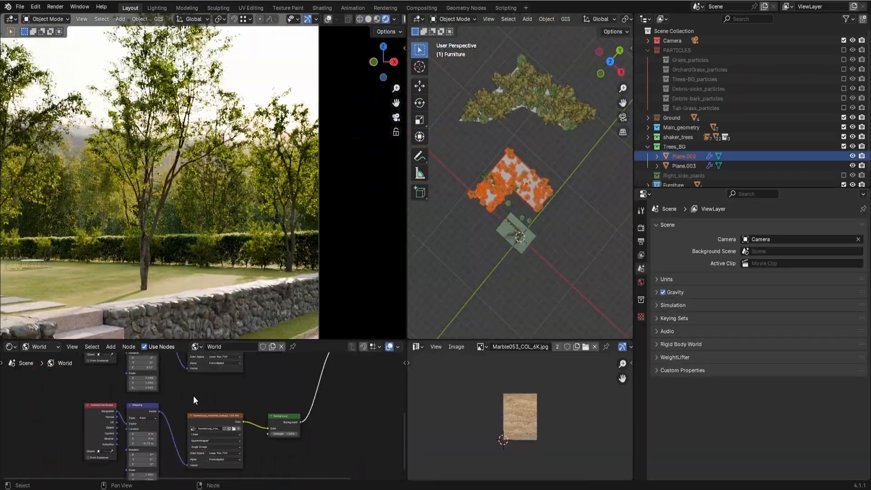
ctrl+shift+click(311, 417)
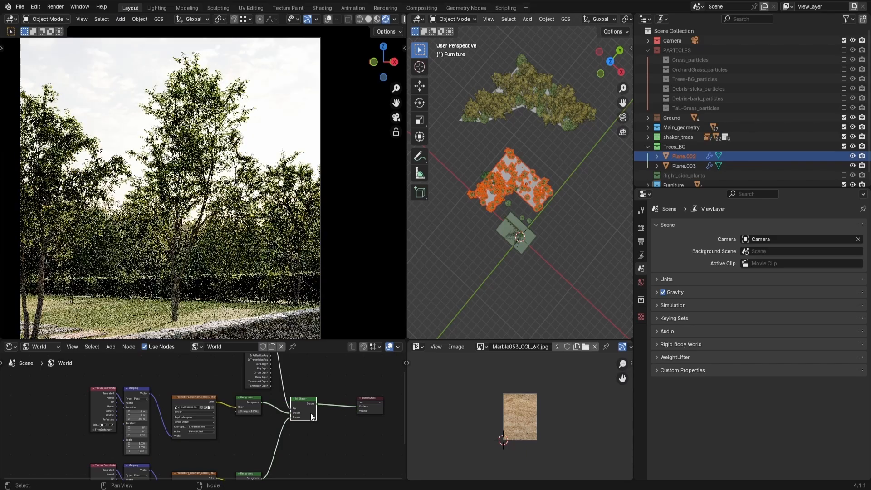
shift+middle_drag(356, 300, 218, 252)
scroll(351, 285, up, 2)
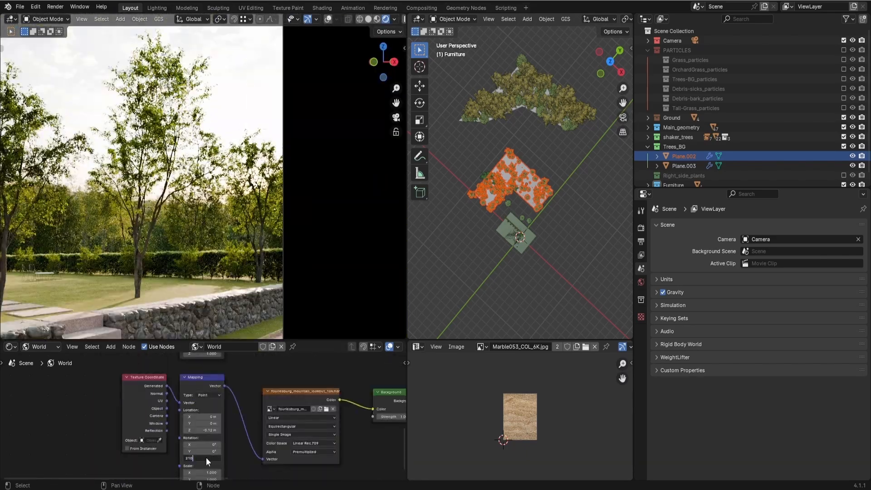
drag(207, 458, 191, 458)
drag(204, 424, 200, 423)
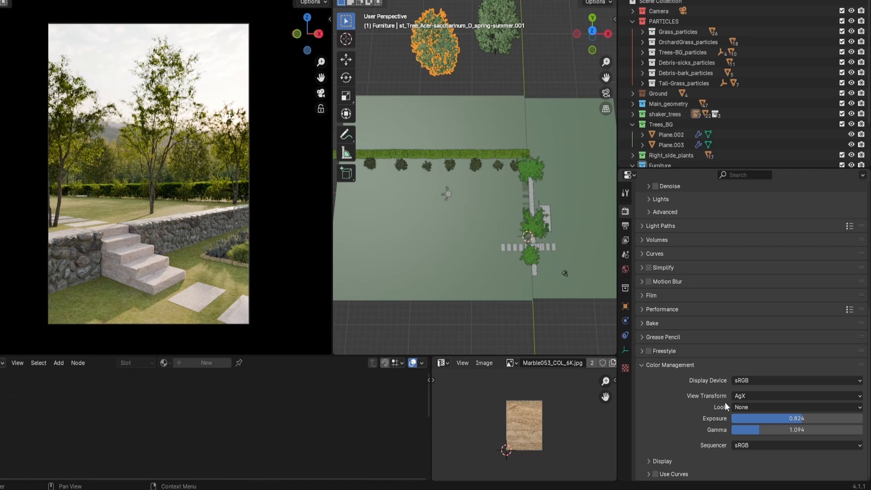
Step: Set the color management Look to Medium High Contrast and raise the exposure to 1.021
click(736, 407)
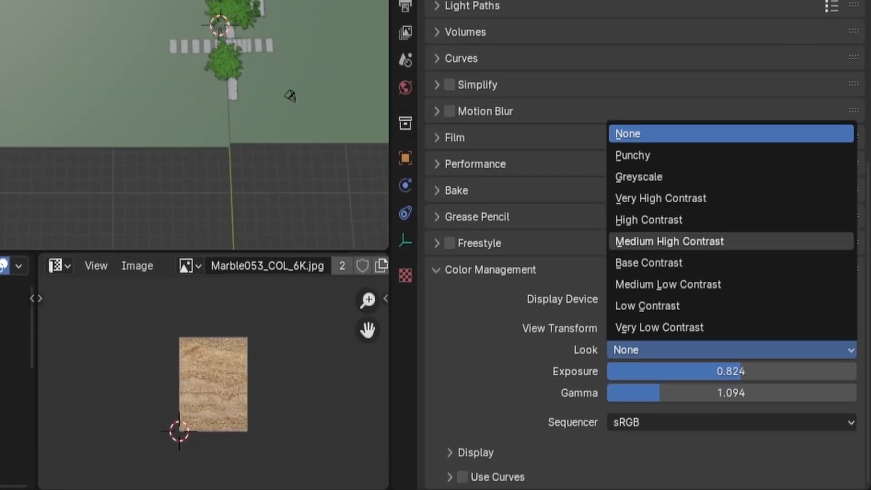
click(670, 242)
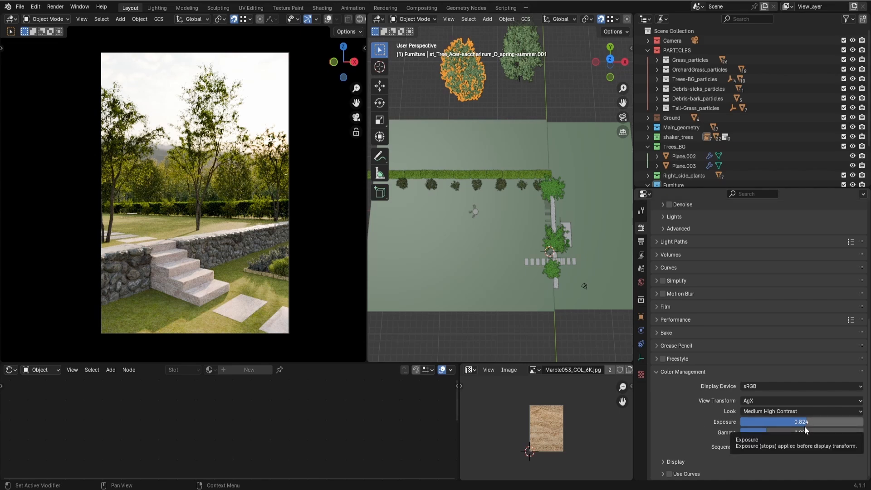
drag(805, 427, 819, 426)
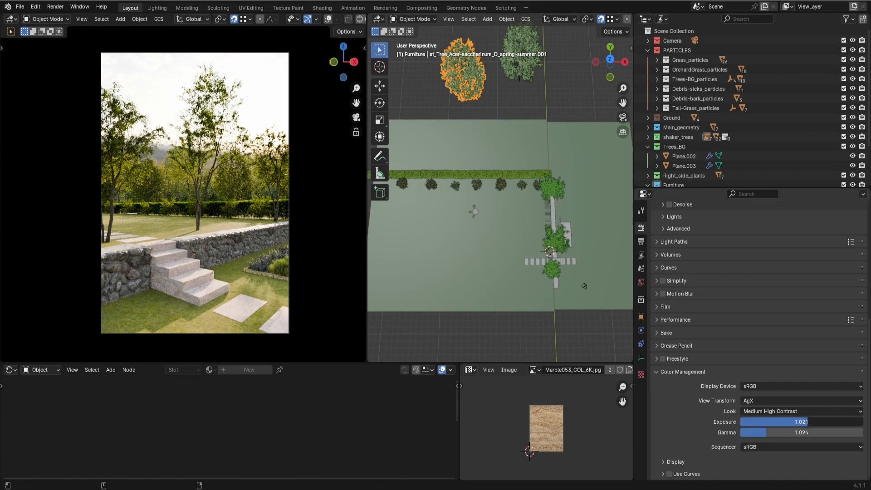
scroll(198, 272, up, 1)
Step: Select the stone wall and adjust the tone curve in its stone_wall material
click(198, 319)
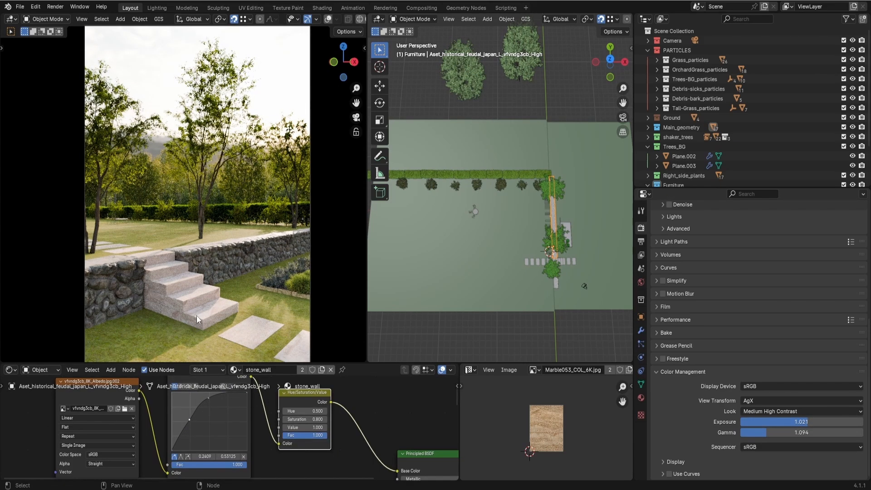
click(197, 320)
scroll(200, 422, down, 3)
scroll(79, 409, up, 2)
drag(190, 413, 203, 428)
scroll(236, 422, up, 1)
Step: Select the stair geometry beside the stone wall and move it along Y in Edit Mode
scroll(536, 252, up, 10)
click(527, 229)
middle_drag(535, 253, 475, 239)
click(470, 207)
shift+click(469, 206)
key(Tab)
key(g)
key(y)
click(475, 239)
key(Tab)
Step: Move the stone wall about 0.034 m along negative Y toward the stairs
click(530, 200)
key(g)
key(y)
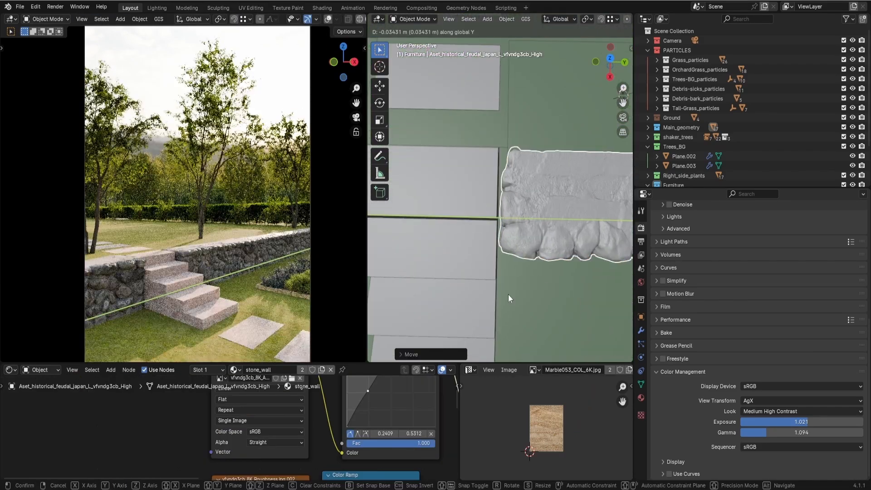
click(508, 294)
Step: Select the background hedge planting in the camera view and open its material settings
click(221, 211)
scroll(220, 211, up, 5)
shift+middle_drag(221, 211, 220, 300)
click(214, 200)
key(Home)
scroll(246, 418, up, 6)
click(641, 398)
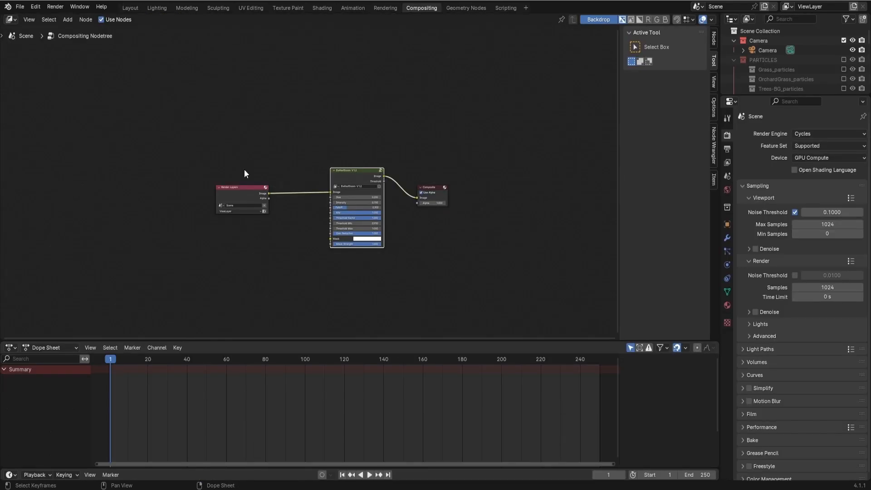
Step: Insert a Brightness/Contrast node after Render Layers in the compositor and set its contrast to 0.2
key(shift+a)
text(bright)
key(Return)
click(307, 224)
key(Home)
double_click(310, 218)
text(2)
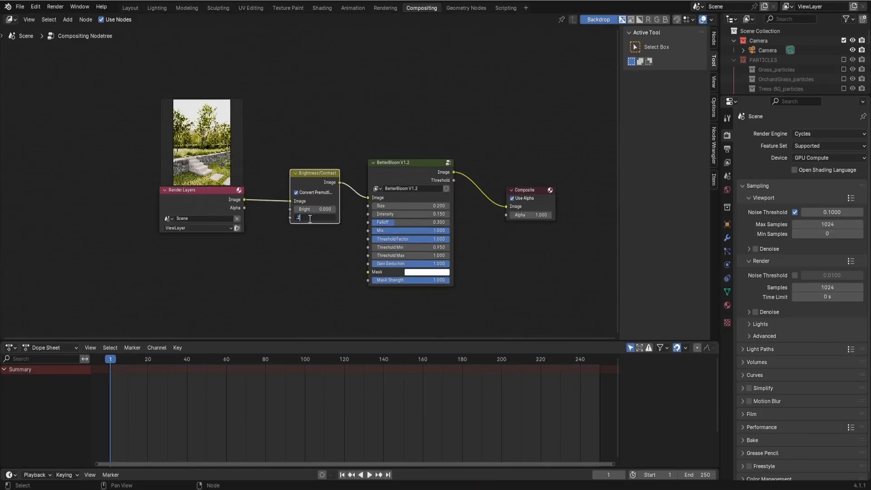
key(Return)
scroll(318, 176, down, 1)
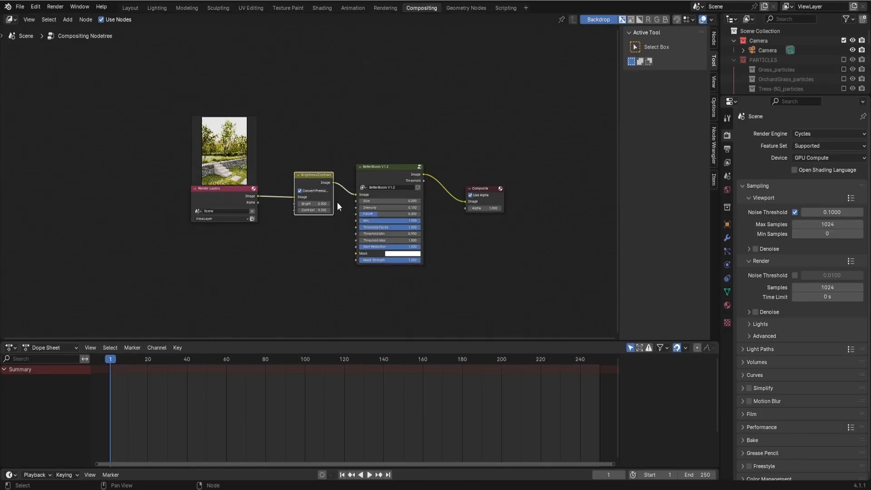
Step: Insert a Color Correction node between the Brightness/Contrast and BetterBloom nodes
key(shift+a)
text(color)
key(Return)
click(356, 146)
middle_drag(356, 145, 299, 183)
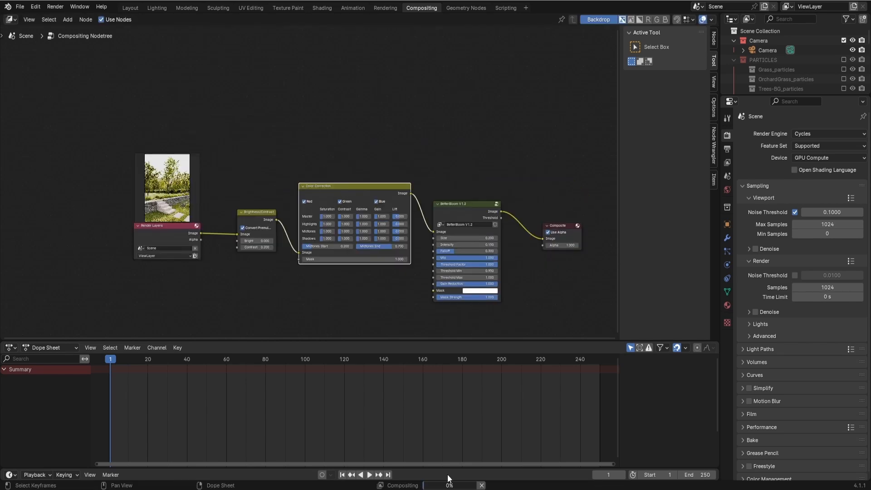
Step: Set the Color Correction midtones gain to 1.2 and mute and unmute the node to compare the effect
click(382, 231)
text(1.2)
key(Return)
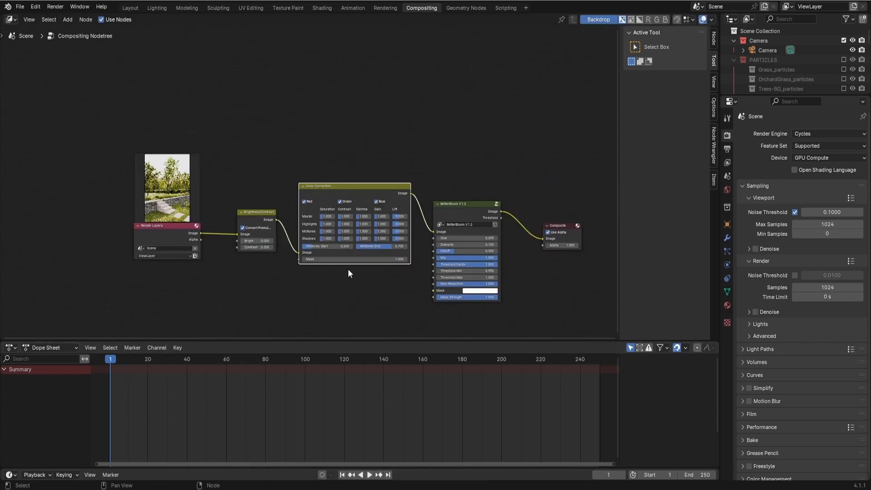
key(m)
key(m)
key(m)
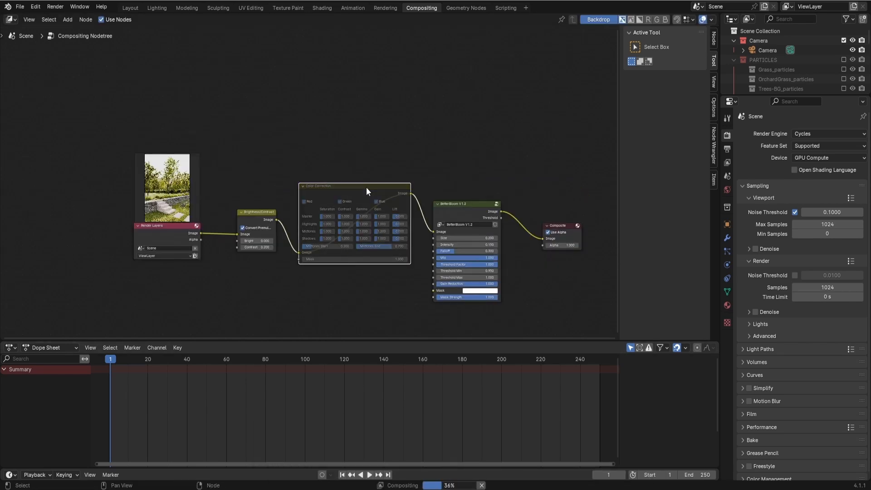
key(m)
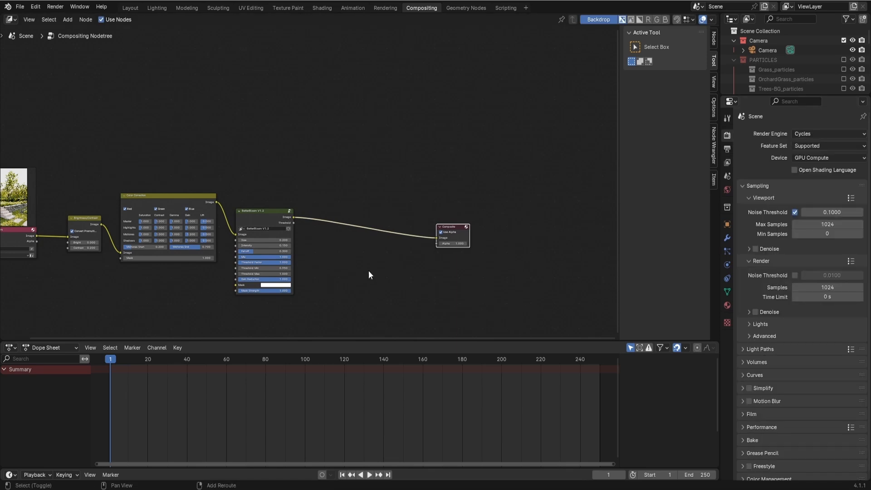
Step: Add an Ellipse Mask node below the bloom output with width 1.18333 and height 1.309
key(shift+a)
text(ellips)
key(Return)
click(303, 268)
scroll(386, 254, up, 6)
click(274, 264)
text(1.18333)
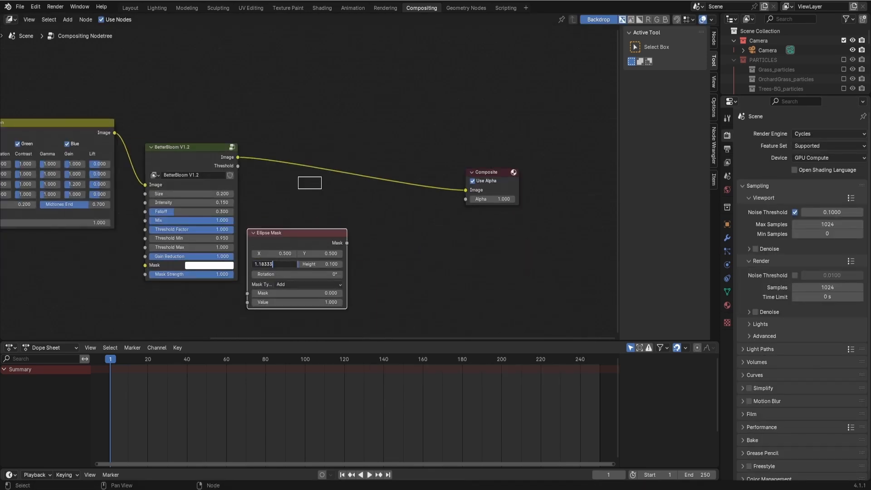
key(Tab)
text(1.309)
key(Return)
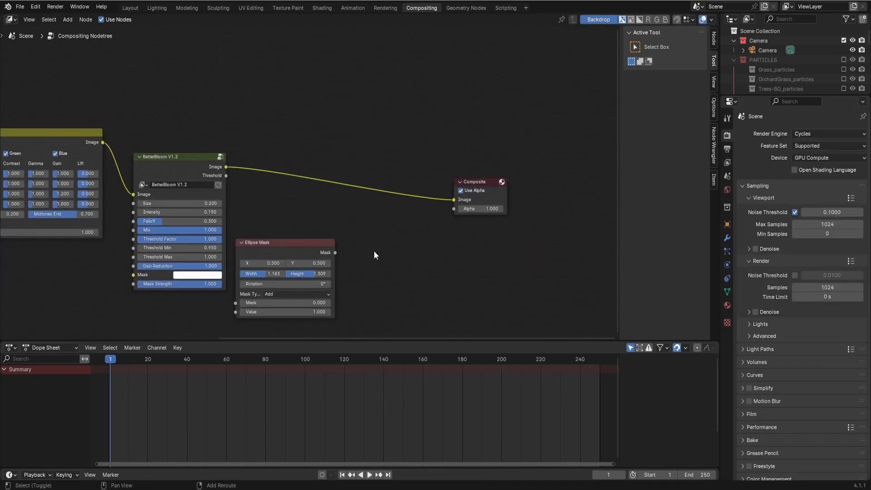
Step: Add a Blur node of type Fast Gaussian and feed the Ellipse Mask into its image input
key(shift+a)
text(blur)
key(Return)
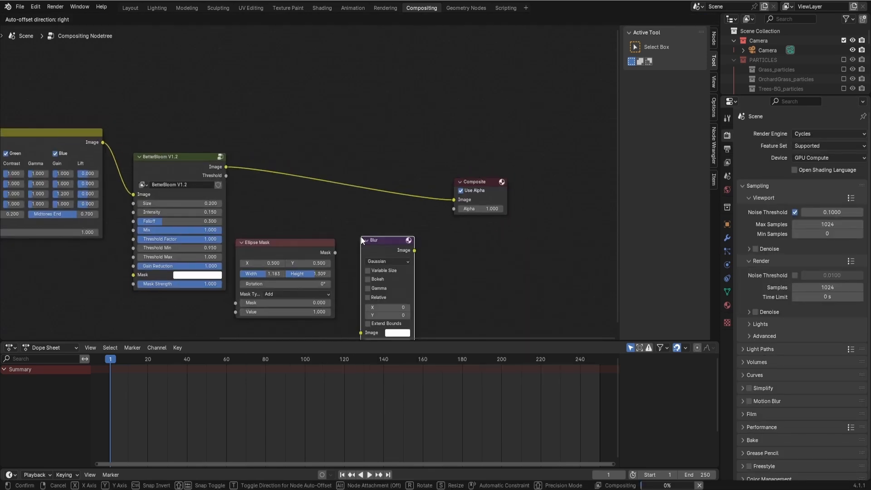
click(361, 236)
middle_drag(361, 236, 368, 218)
click(393, 243)
click(391, 304)
drag(342, 235, 368, 287)
Step: Mix the bloom and blurred mask with a Multiply node before Composite and reduce its factor
middle_drag(426, 257, 398, 266)
ctrl+shift+right_drag(136, 177, 323, 254)
key(g)
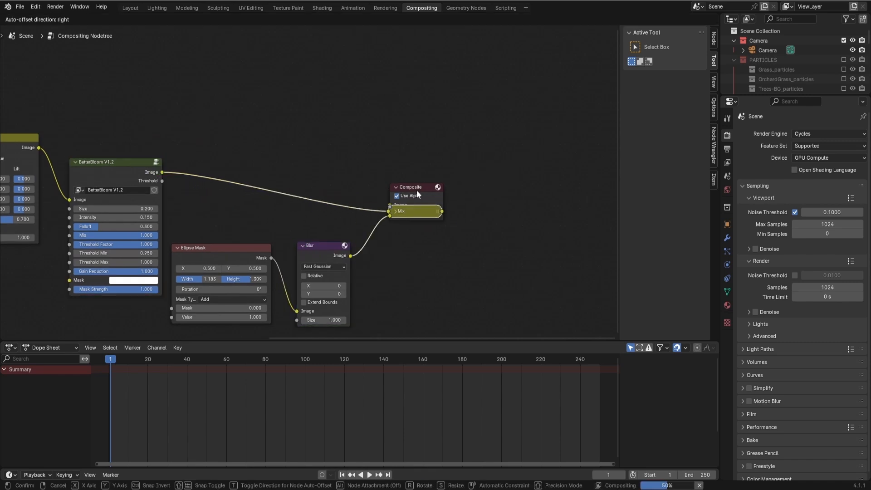
click(417, 189)
click(396, 210)
click(411, 231)
click(410, 263)
key(g)
click(422, 120)
drag(419, 209, 385, 209)
Step: Set the Blur node's X and Y sizes to 400
drag(339, 286, 339, 295)
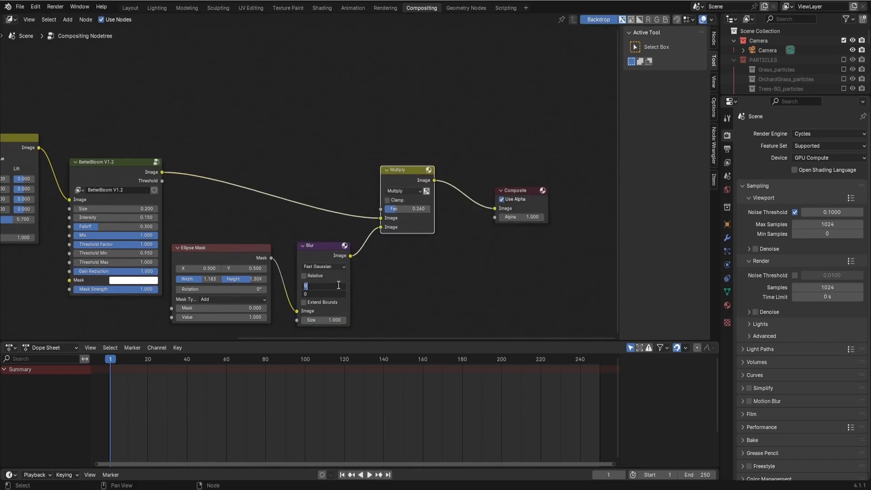
text(400)
key(Return)
Step: Try a factor of 0.5 on the Multiply node and settle on 0.3
click(418, 209)
text(.5)
key(Return)
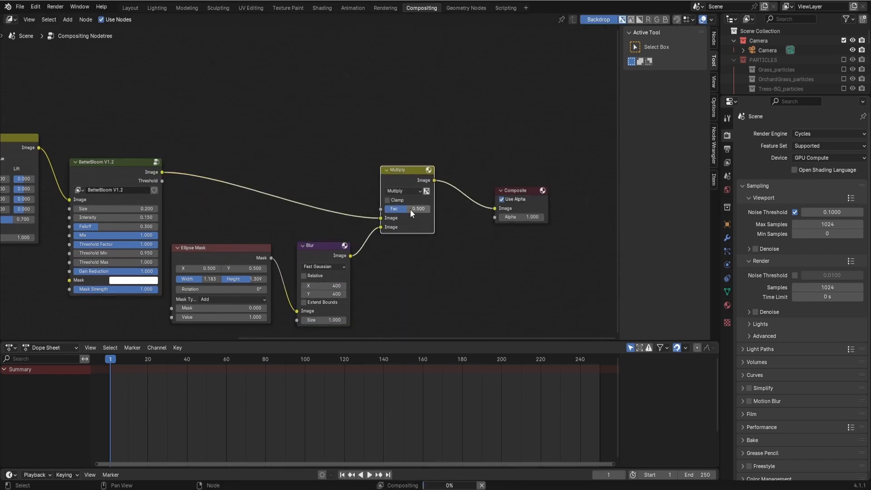
click(410, 209)
text(.3)
key(Return)
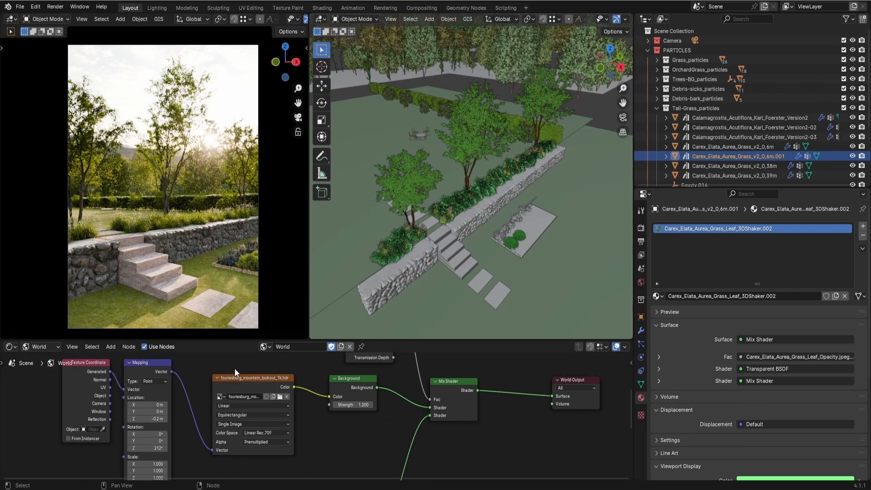
Step: Switch the scene's world in turn to abandoned_tank_farm_02, alps_field and ehingen_hillside to try different lighting
click(264, 347)
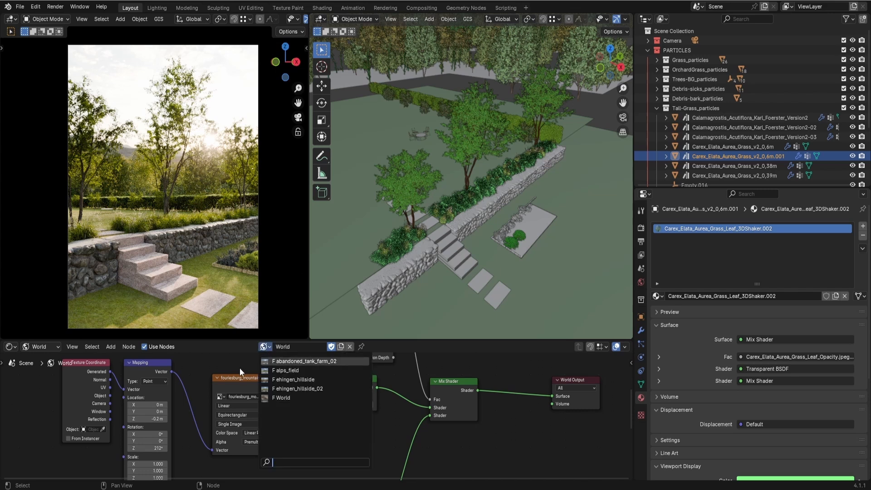
key(Return)
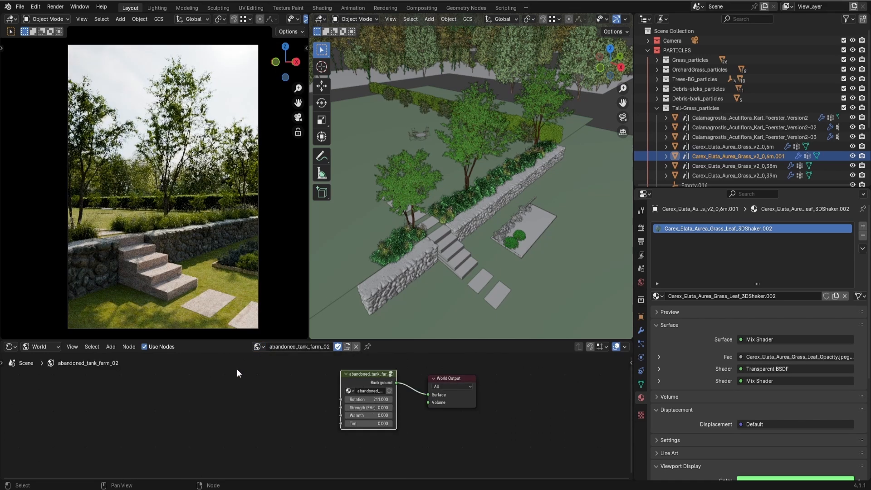
click(258, 346)
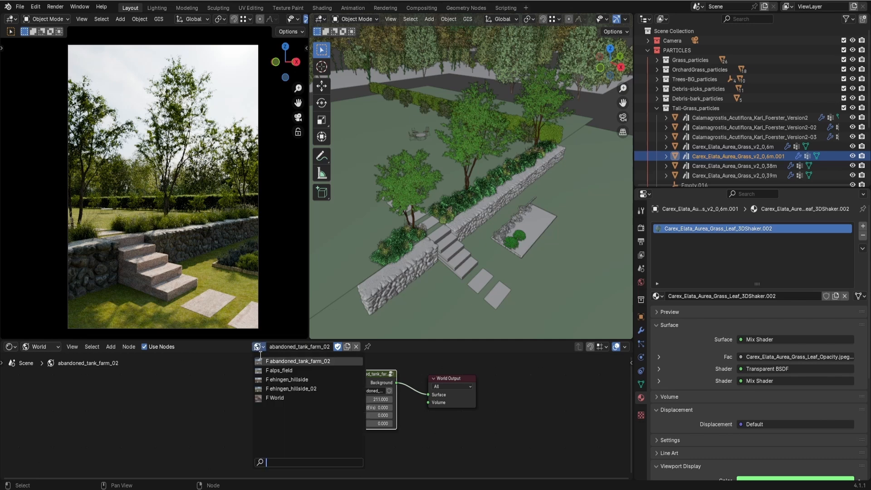
key(Return)
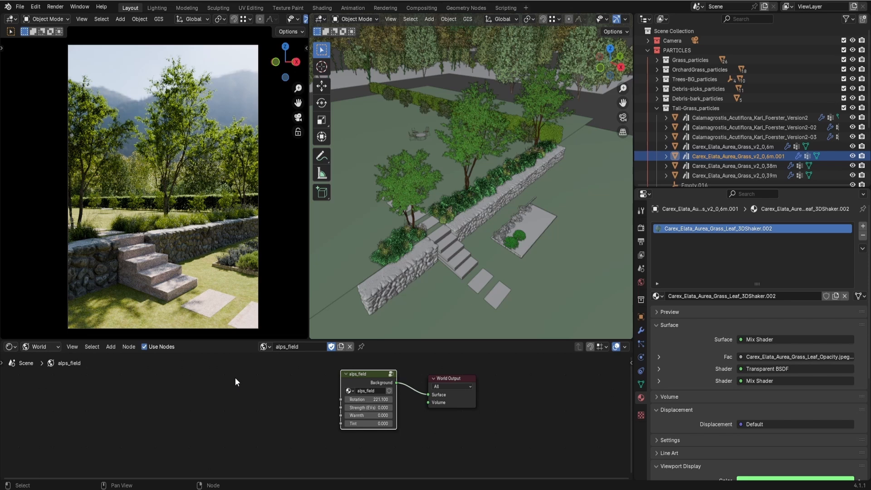
click(264, 347)
key(Return)
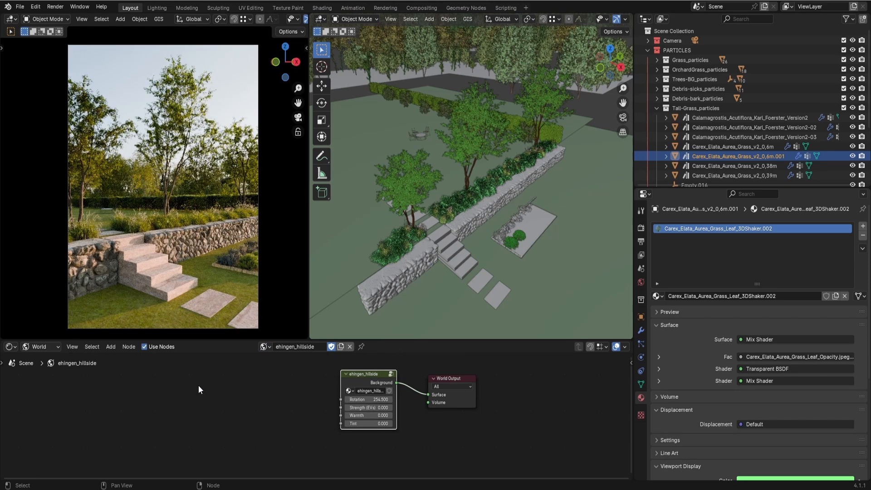
Step: Switch the scene's world to ehingen_hillside_02 and connect its Value node to the environment group's Rotation input
click(264, 346)
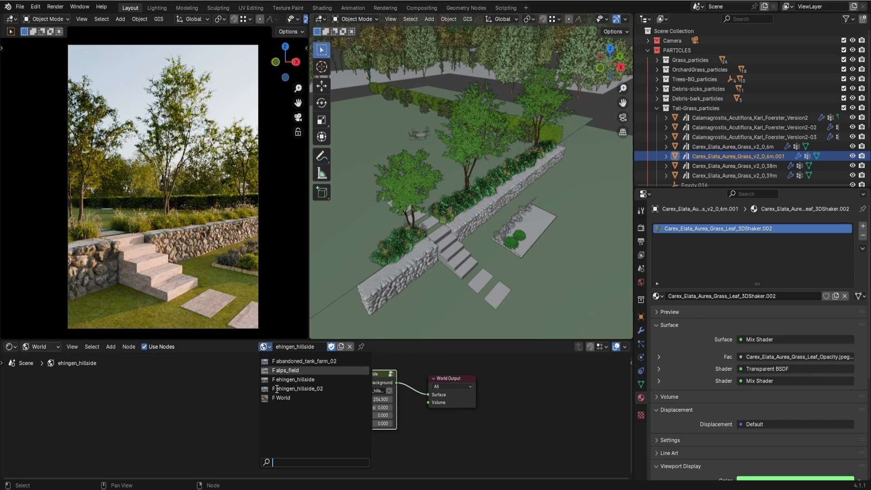
key(Return)
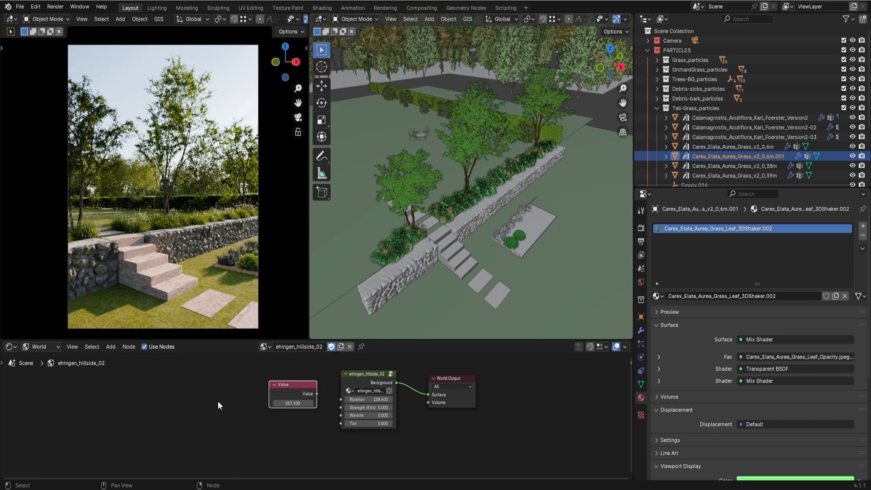
drag(317, 393, 341, 399)
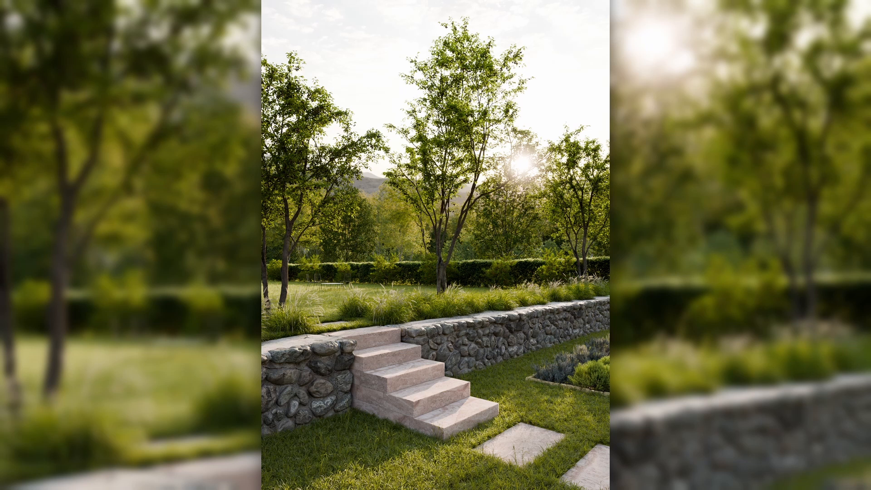
Step: In the web browser, look through the 3D models in the 3D Shaker store on Blender Market, including page 3 of the products
scroll(436, 266, down, 6)
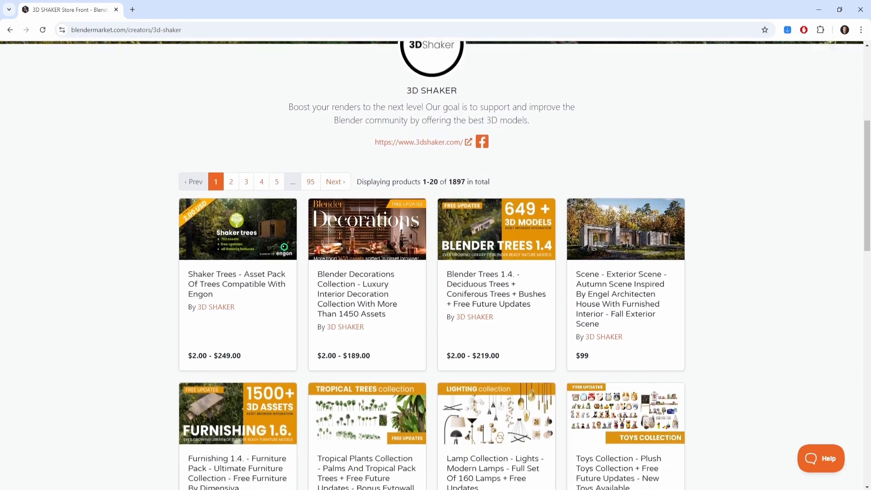
scroll(436, 266, down, 6)
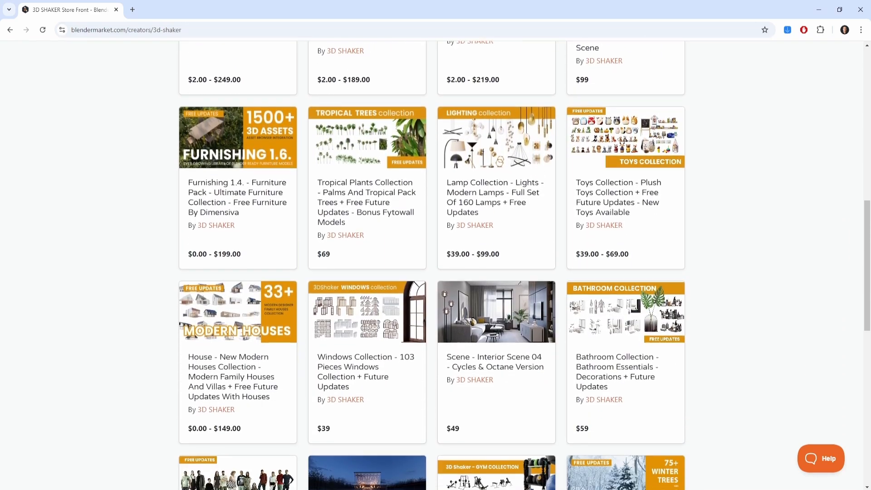
scroll(435, 265, down, 6)
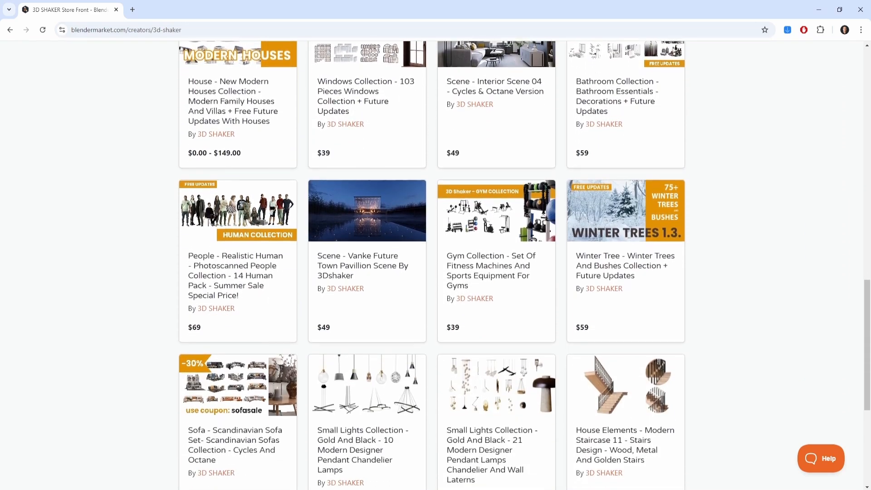
scroll(435, 266, down, 3)
scroll(435, 265, down, 3)
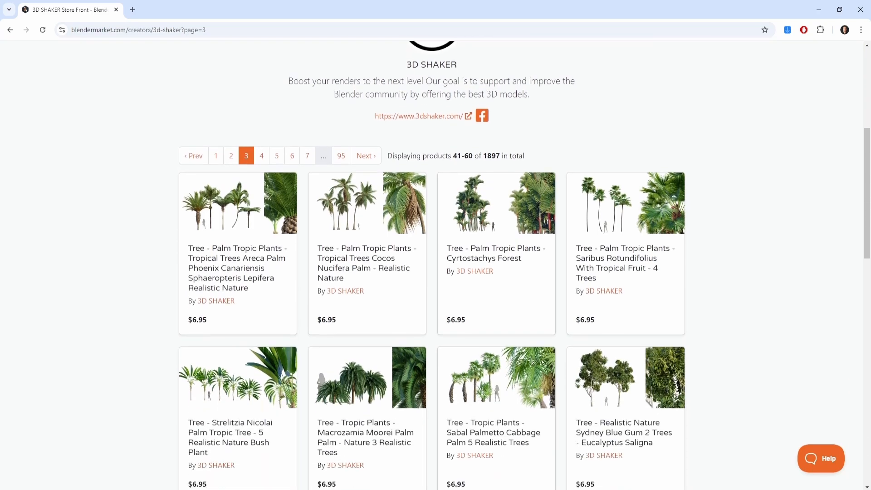
scroll(436, 266, down, 7)
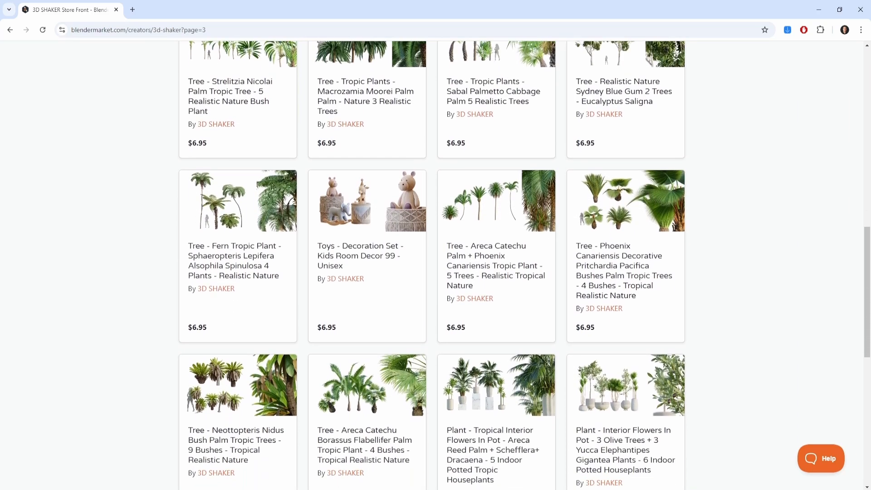
scroll(435, 266, down, 6)
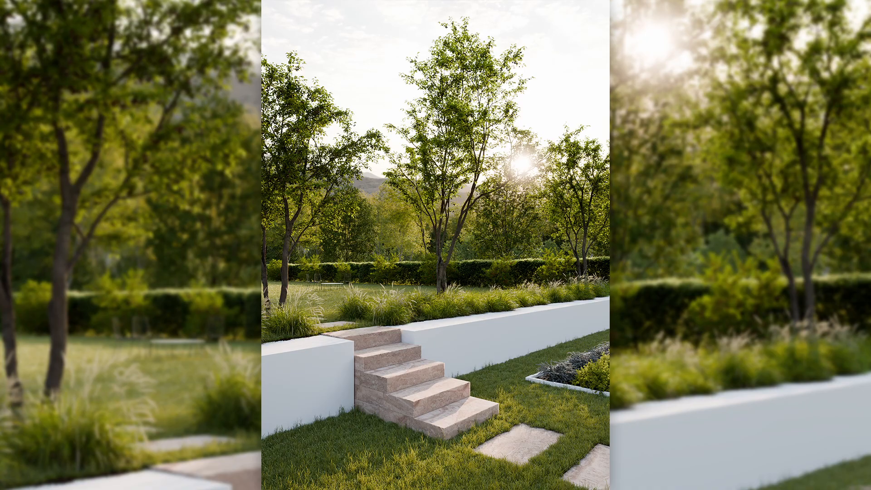